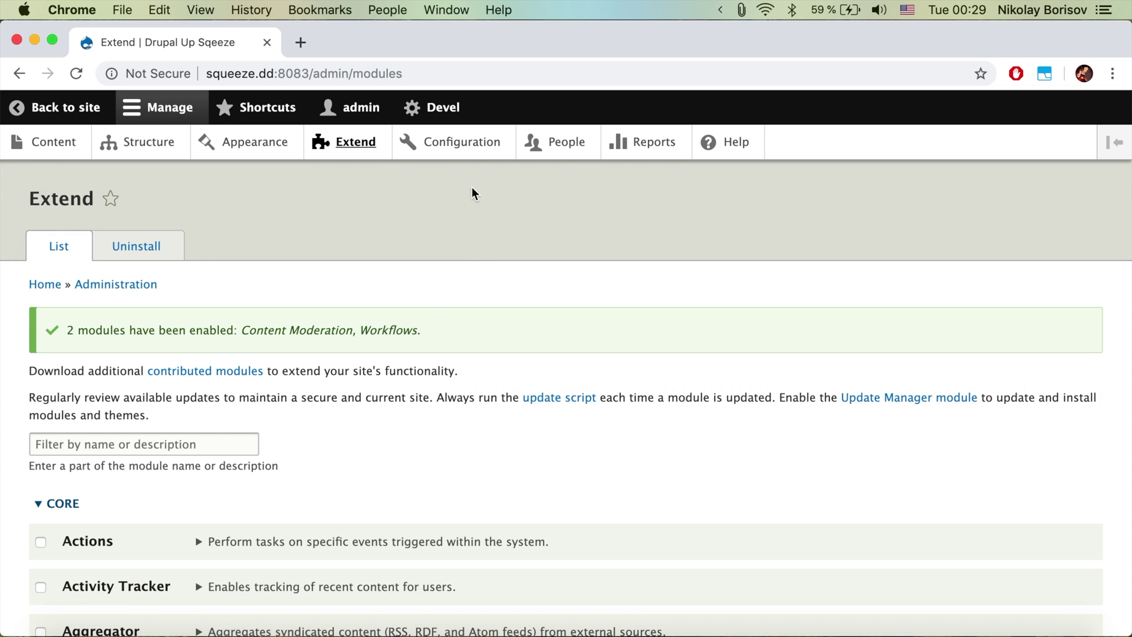
Go to the site's Configuration overview page
{"action": "left_click", "coordinate": [466, 158]}
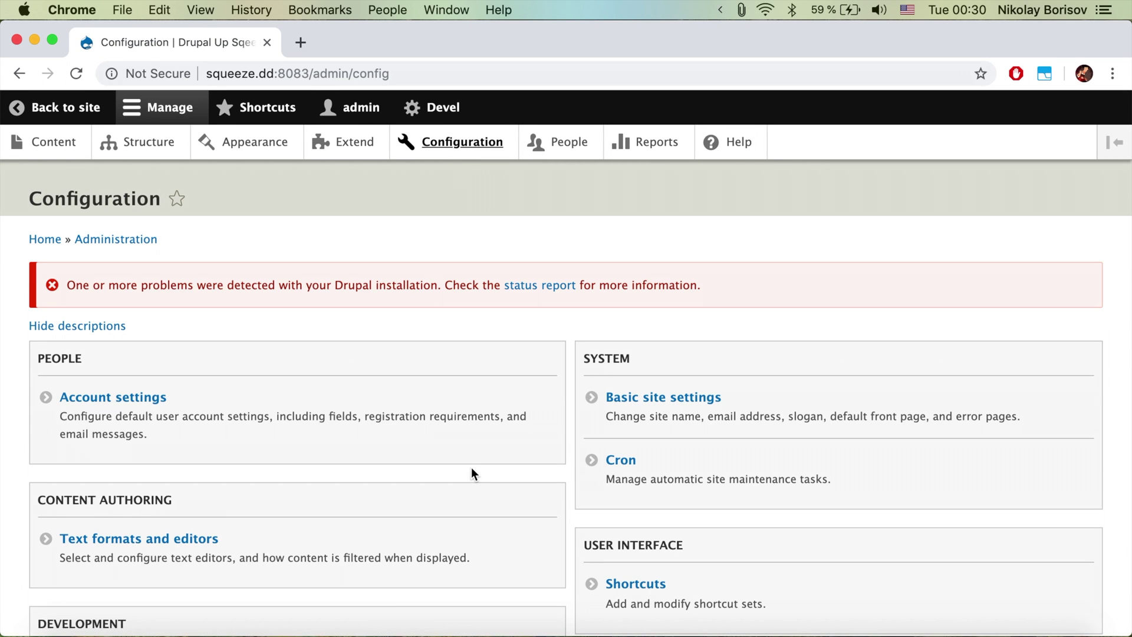
Edit the Editorial workflow and bring up its content-type selection dialog
{"action": "scroll", "coordinate": [471, 467], "scroll_direction": "down", "scroll_amount": 10}
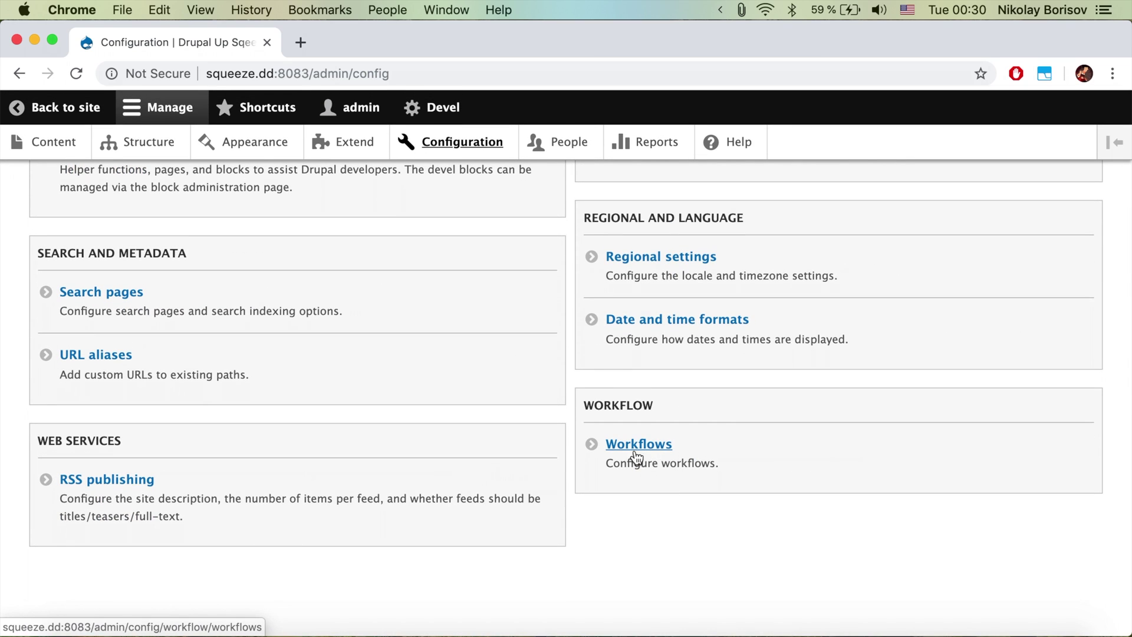
{"action": "left_click", "coordinate": [637, 454]}
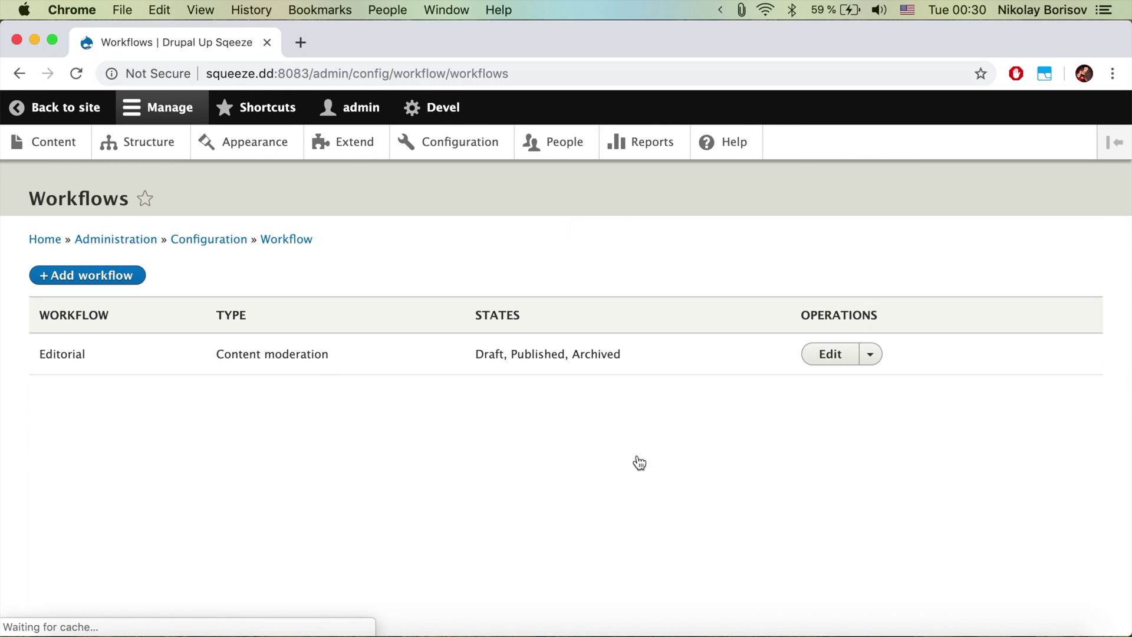
{"action": "left_click", "coordinate": [842, 355]}
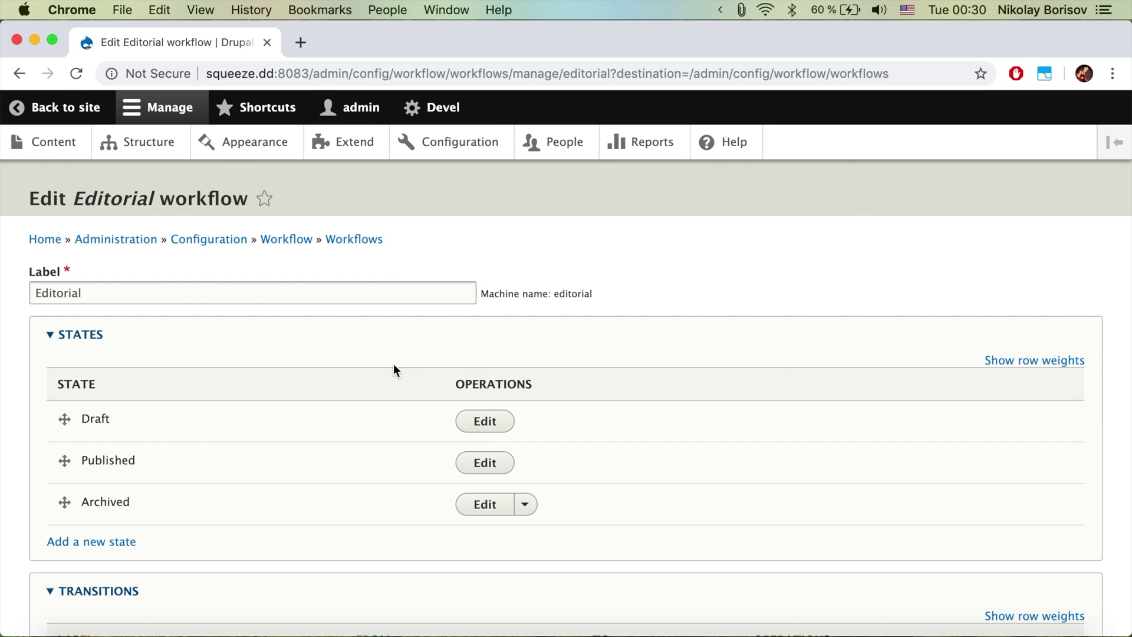
{"action": "scroll", "coordinate": [394, 364], "scroll_direction": "down", "scroll_amount": 10}
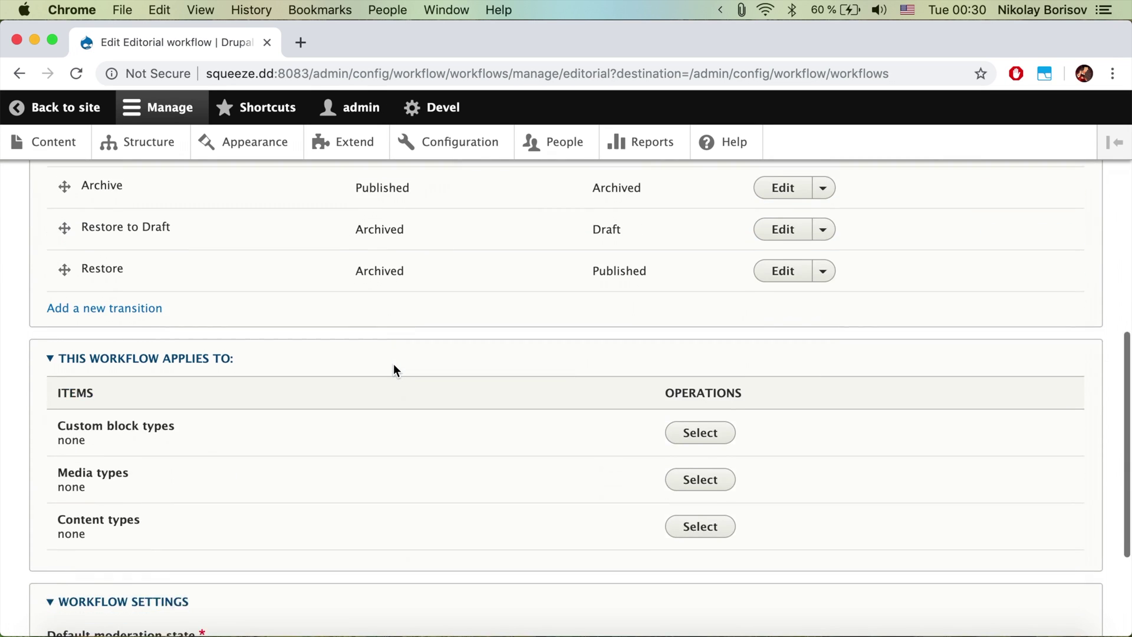
{"action": "scroll", "coordinate": [394, 364], "scroll_direction": "down", "scroll_amount": 5}
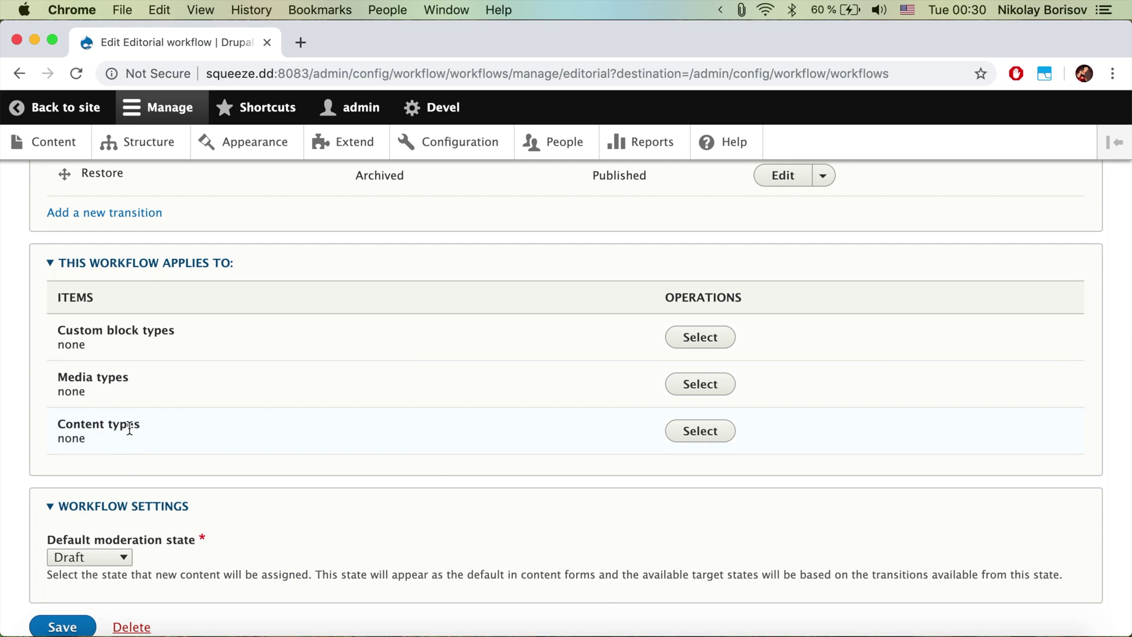
{"action": "left_click", "coordinate": [702, 436]}
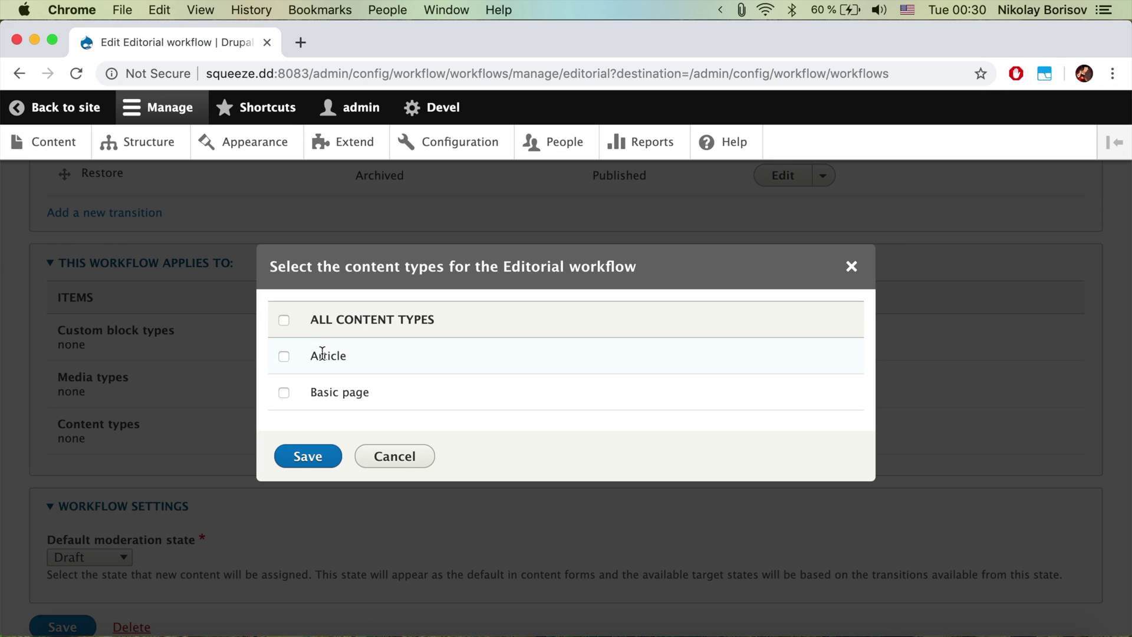
Tick Article as the Editorial workflow's content type and save the workflow
{"action": "left_click", "coordinate": [285, 359]}
{"action": "left_click", "coordinate": [321, 460]}
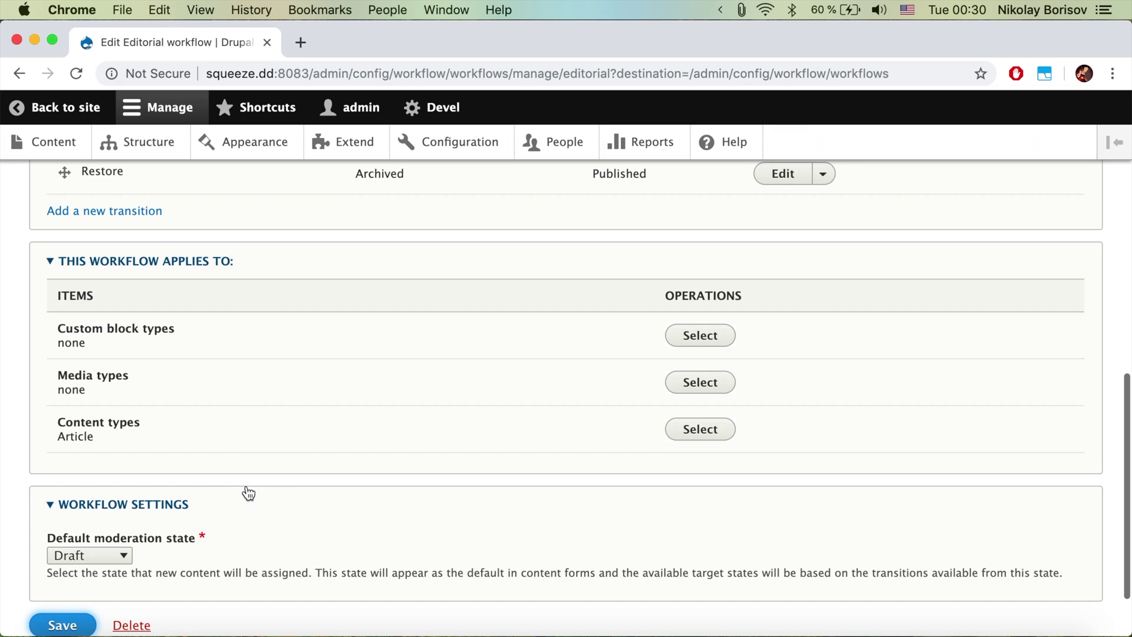
{"action": "scroll", "coordinate": [288, 529], "scroll_direction": "up", "scroll_amount": 7}
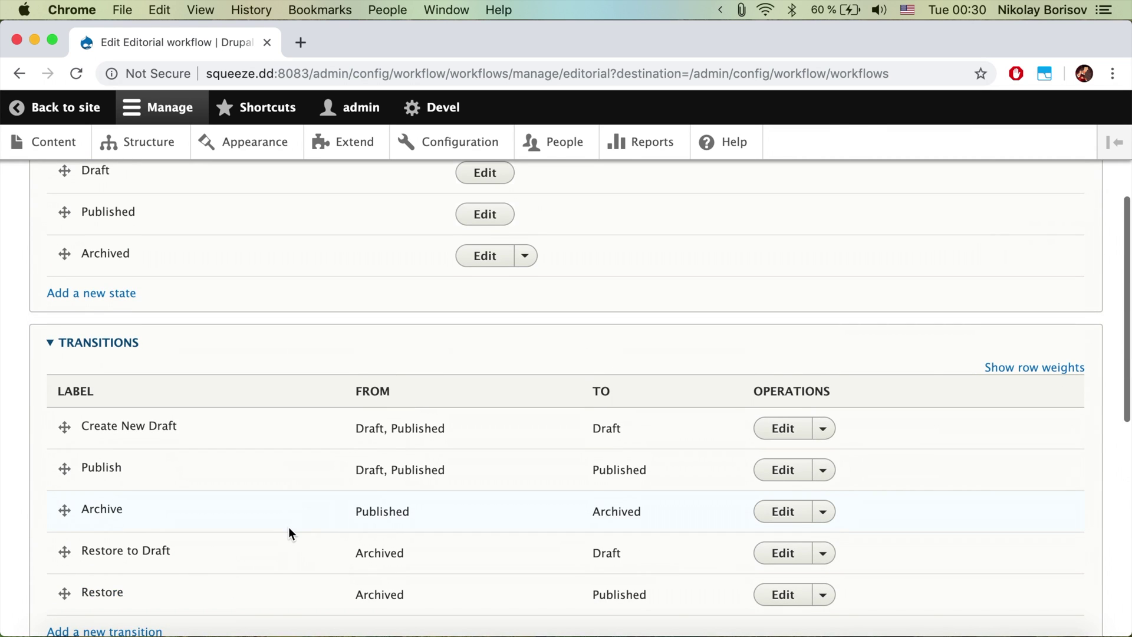
{"action": "scroll", "coordinate": [288, 529], "scroll_direction": "up", "scroll_amount": 4}
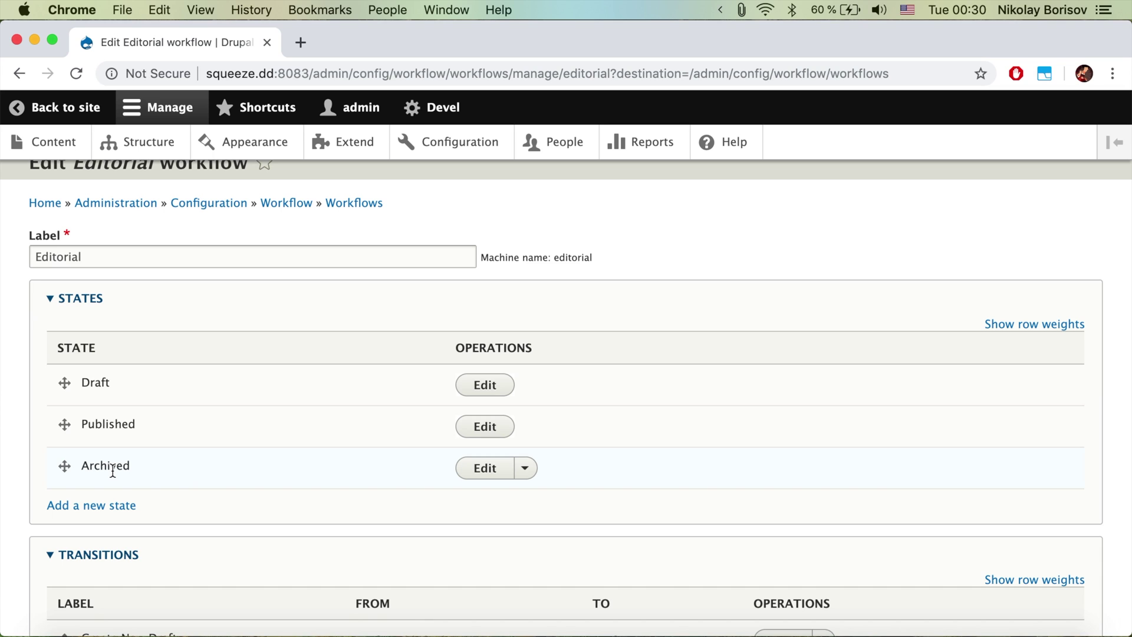
{"action": "scroll", "coordinate": [37, 483], "scroll_direction": "down", "scroll_amount": 5}
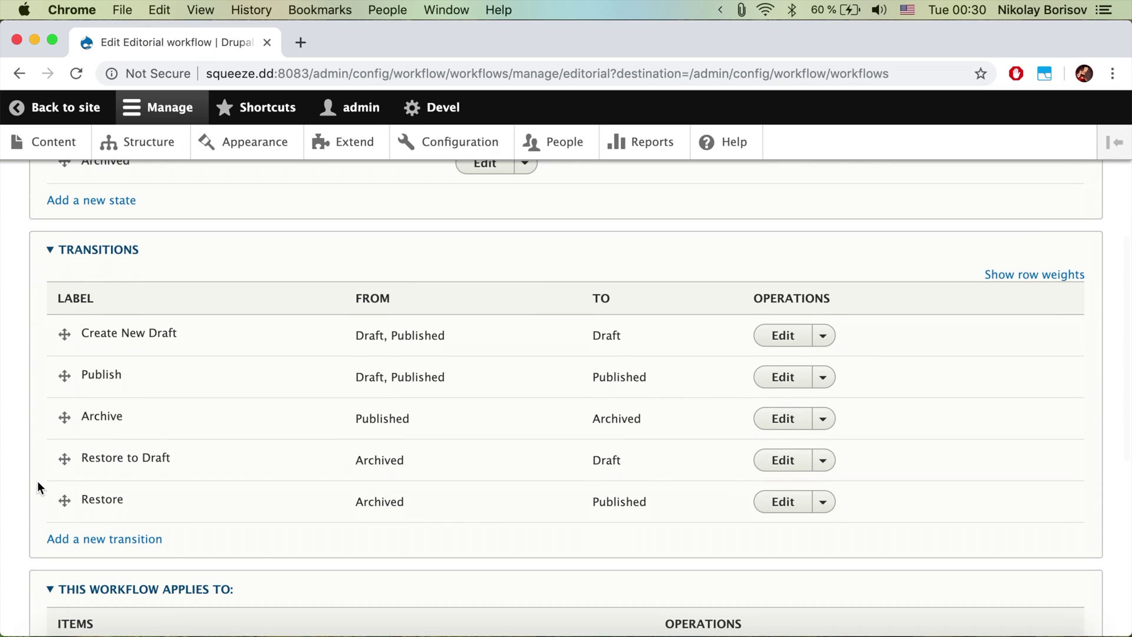
{"action": "scroll", "coordinate": [37, 481], "scroll_direction": "down", "scroll_amount": 2}
{"action": "scroll", "coordinate": [38, 480], "scroll_direction": "down", "scroll_amount": 5}
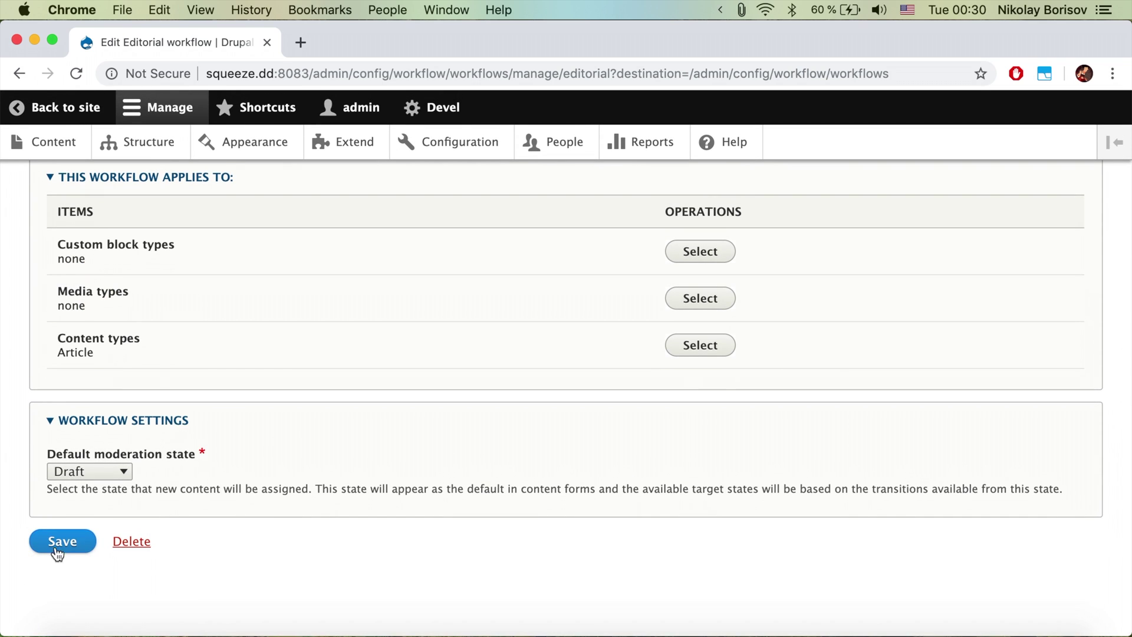
{"action": "left_click", "coordinate": [62, 541]}
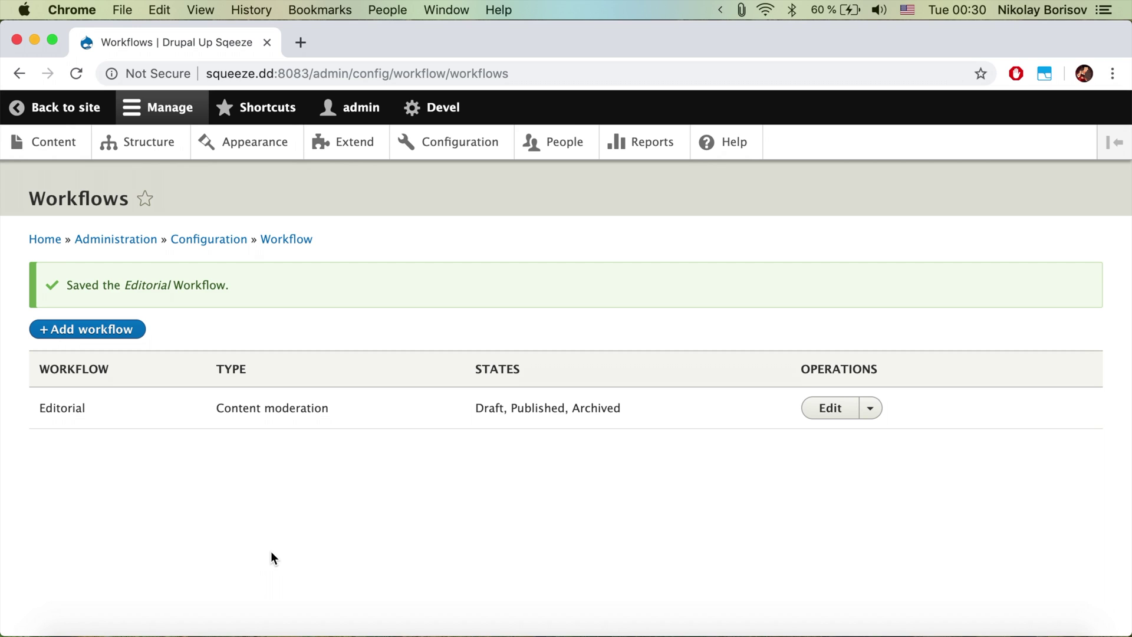
Open the 'Tropical bird' article's edit form from the Content listing
{"action": "left_click", "coordinate": [63, 157]}
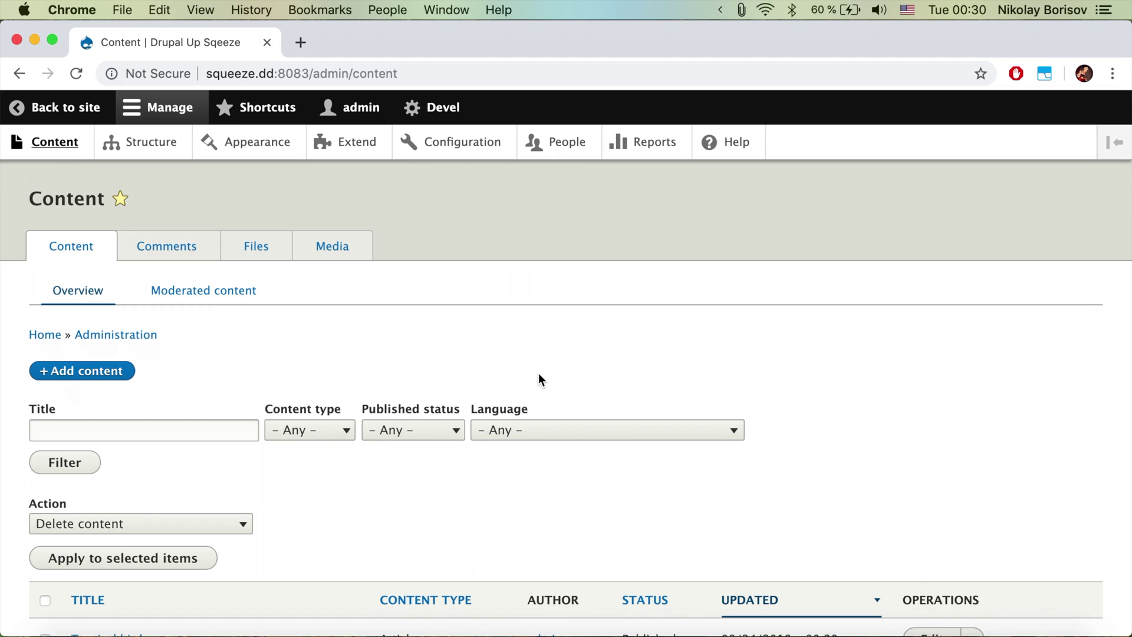
{"action": "scroll", "coordinate": [539, 376], "scroll_direction": "down", "scroll_amount": 5}
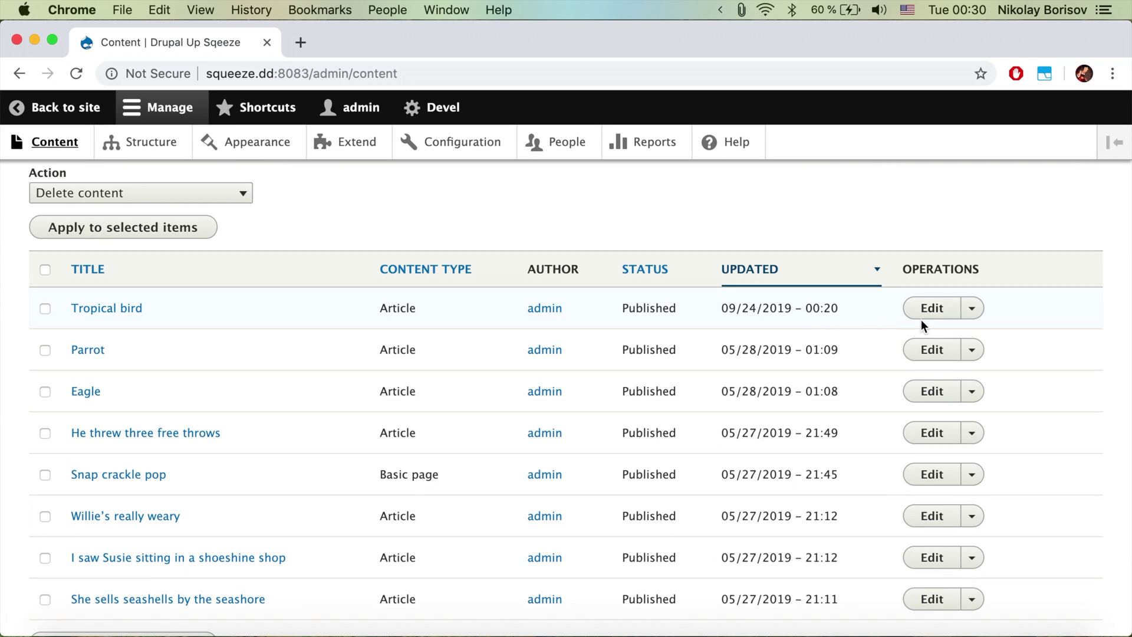
{"action": "left_click", "coordinate": [932, 308]}
{"action": "scroll", "coordinate": [477, 322], "scroll_direction": "down", "scroll_amount": 10}
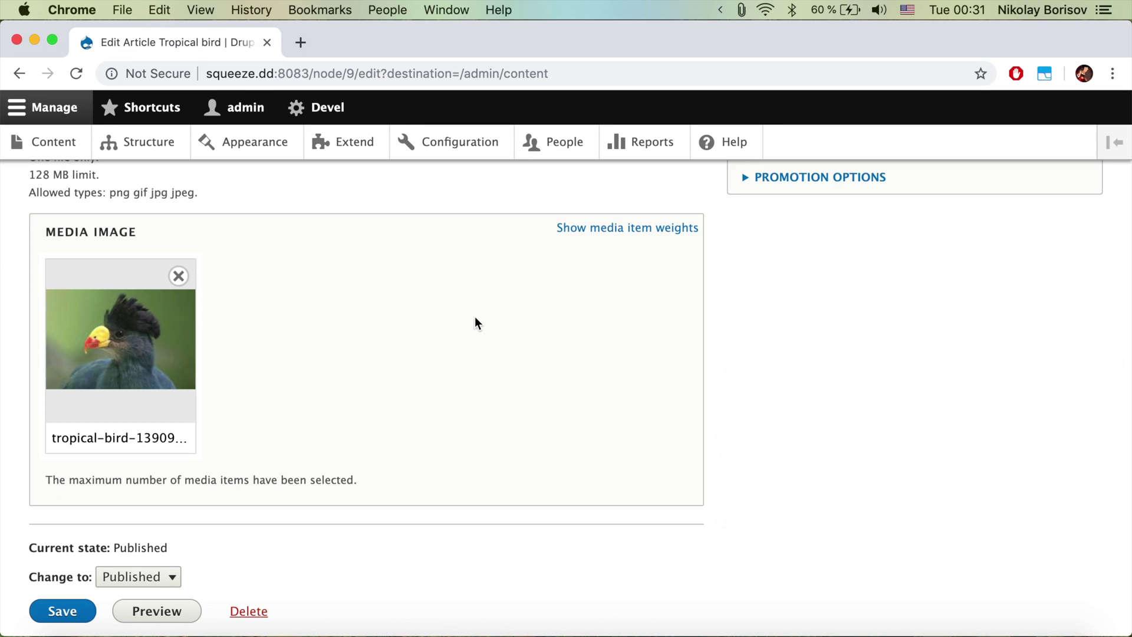
{"action": "scroll", "coordinate": [475, 323], "scroll_direction": "down", "scroll_amount": 2}
{"action": "scroll", "coordinate": [232, 228], "scroll_direction": "up", "scroll_amount": 5}
{"action": "scroll", "coordinate": [232, 224], "scroll_direction": "down", "scroll_amount": 7}
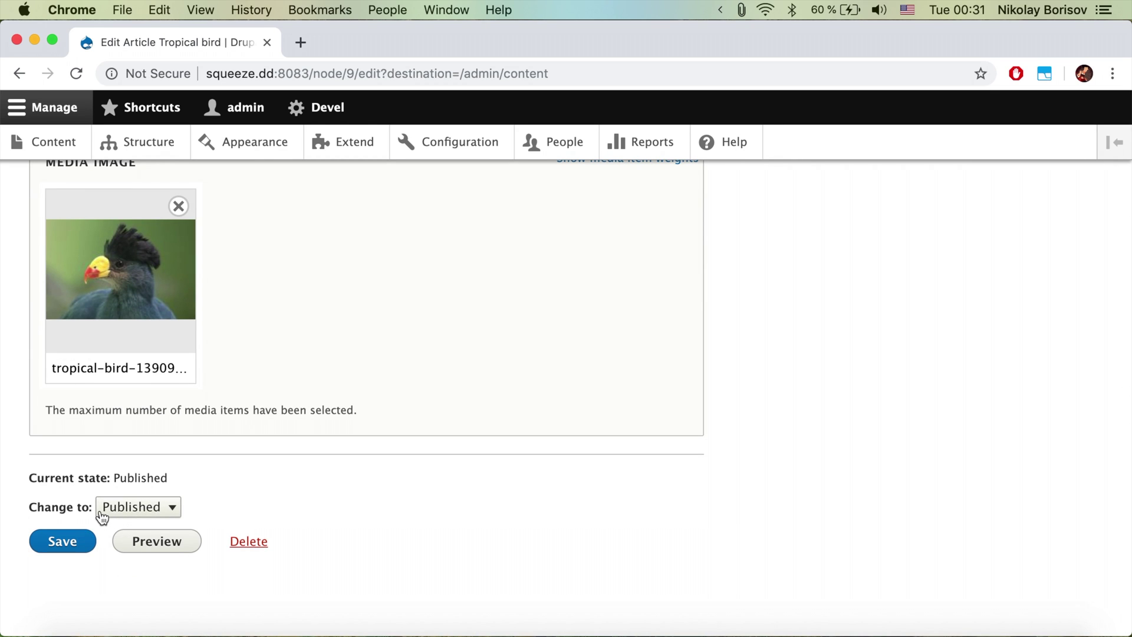
Review the article's moderation controls, leaving the state as Published
{"action": "left_click", "coordinate": [141, 508]}
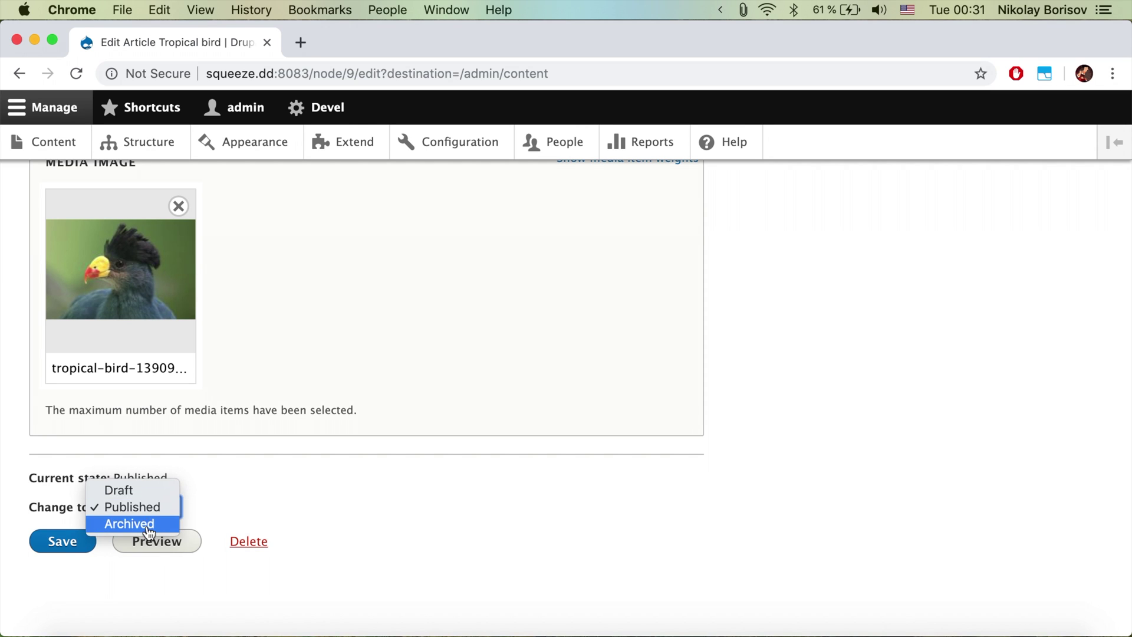
{"action": "left_click", "coordinate": [275, 534]}
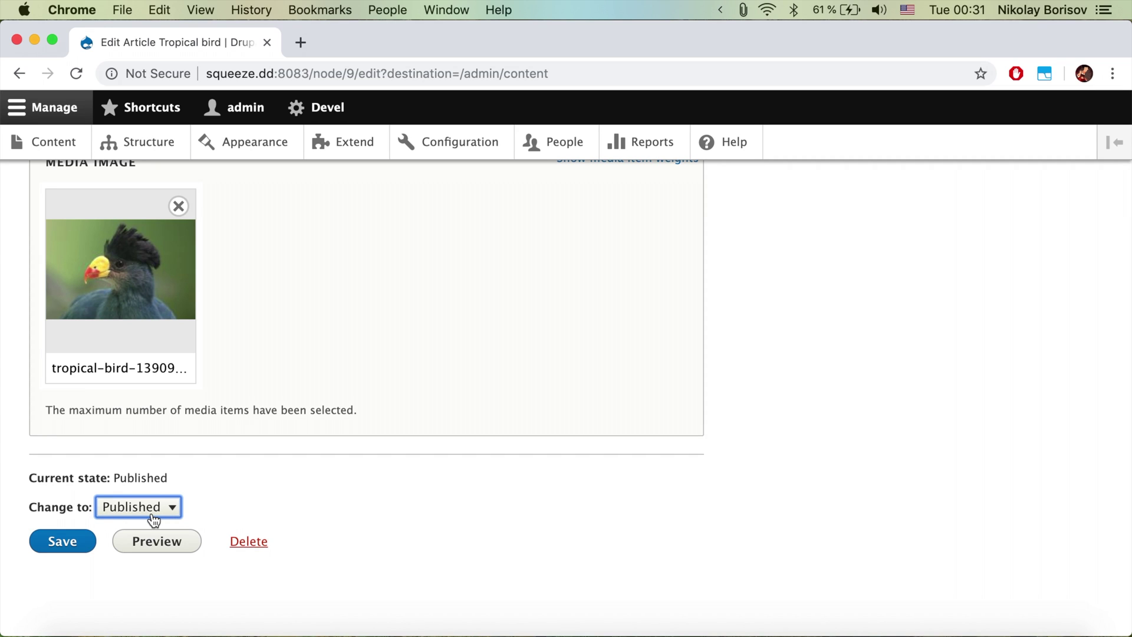
{"action": "double_click", "coordinate": [141, 478]}
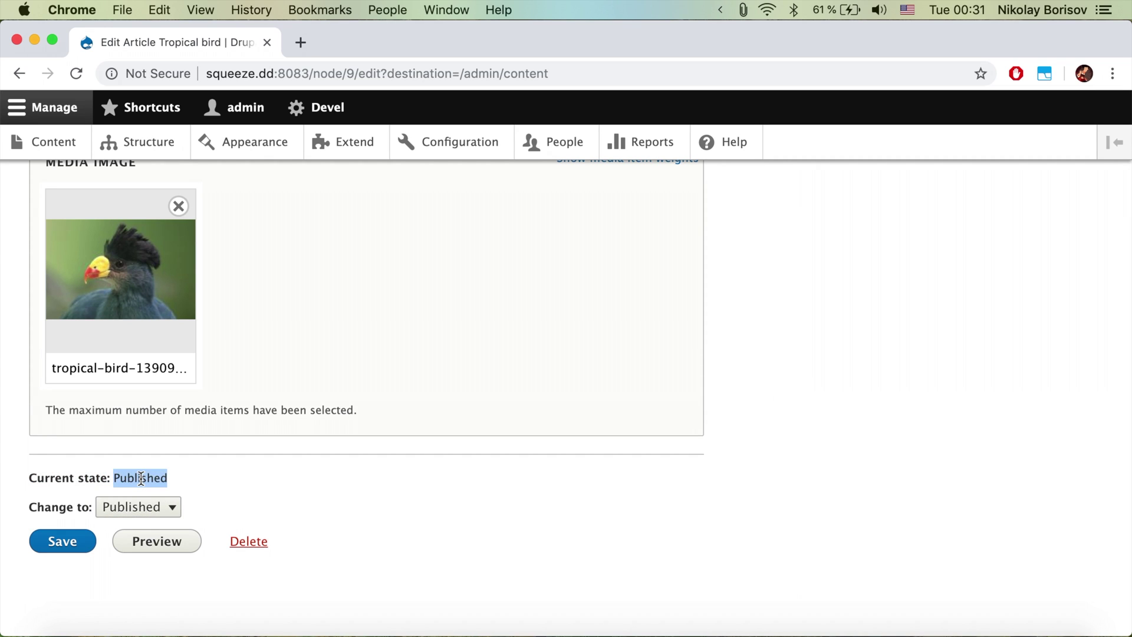
{"action": "left_click", "coordinate": [237, 499]}
{"action": "scroll", "coordinate": [313, 512], "scroll_direction": "up", "scroll_amount": 15}
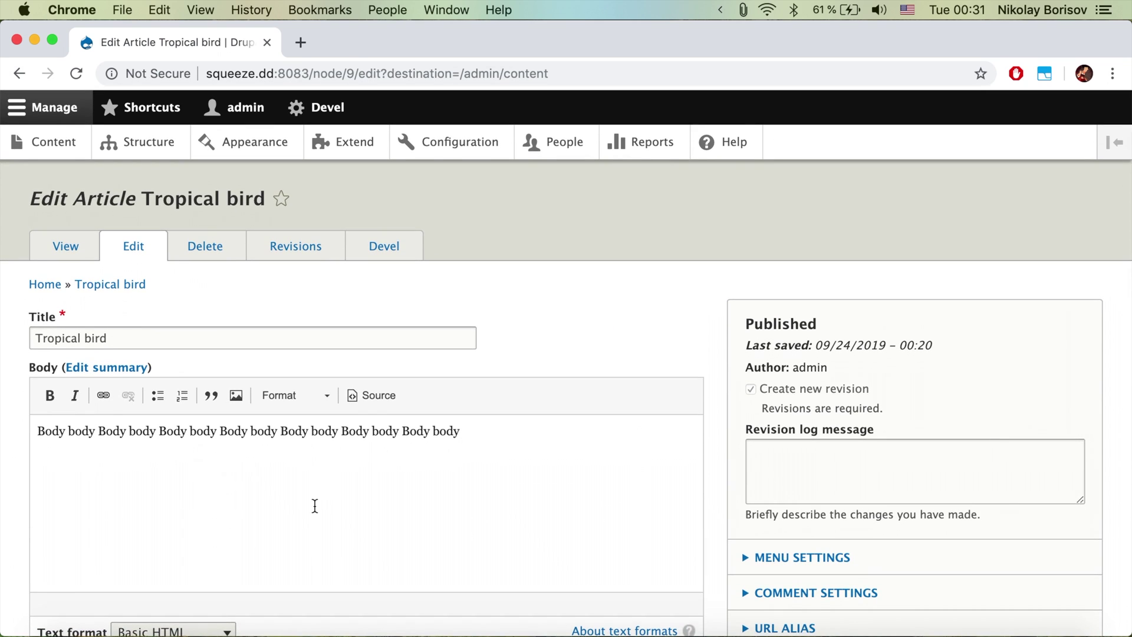
{"action": "scroll", "coordinate": [314, 505], "scroll_direction": "down", "scroll_amount": 15}
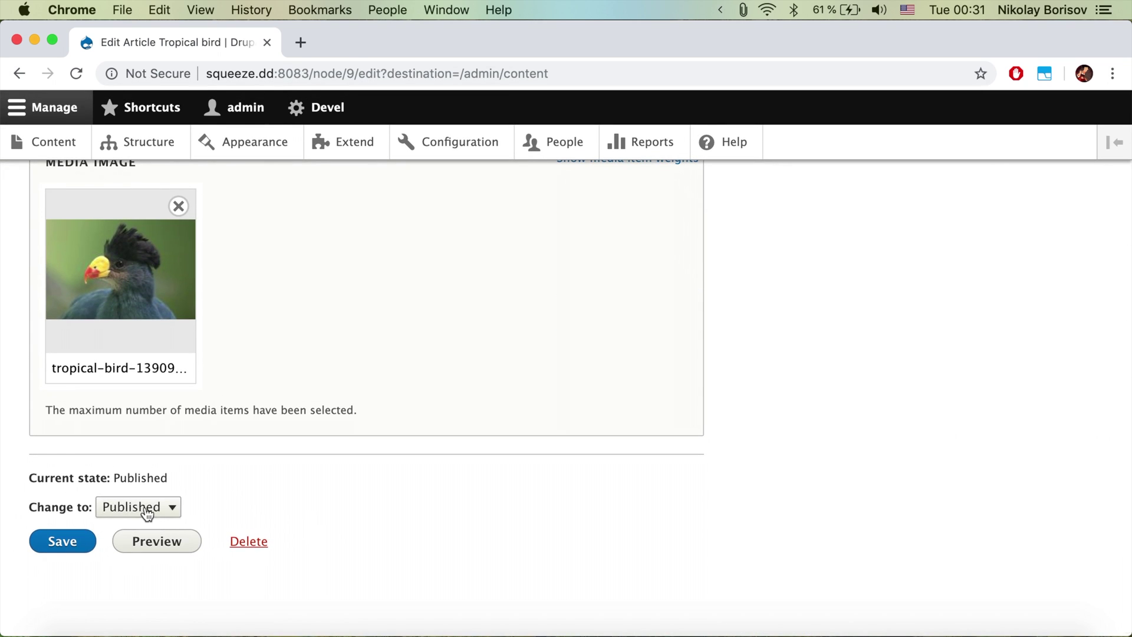
{"action": "left_click", "coordinate": [147, 508]}
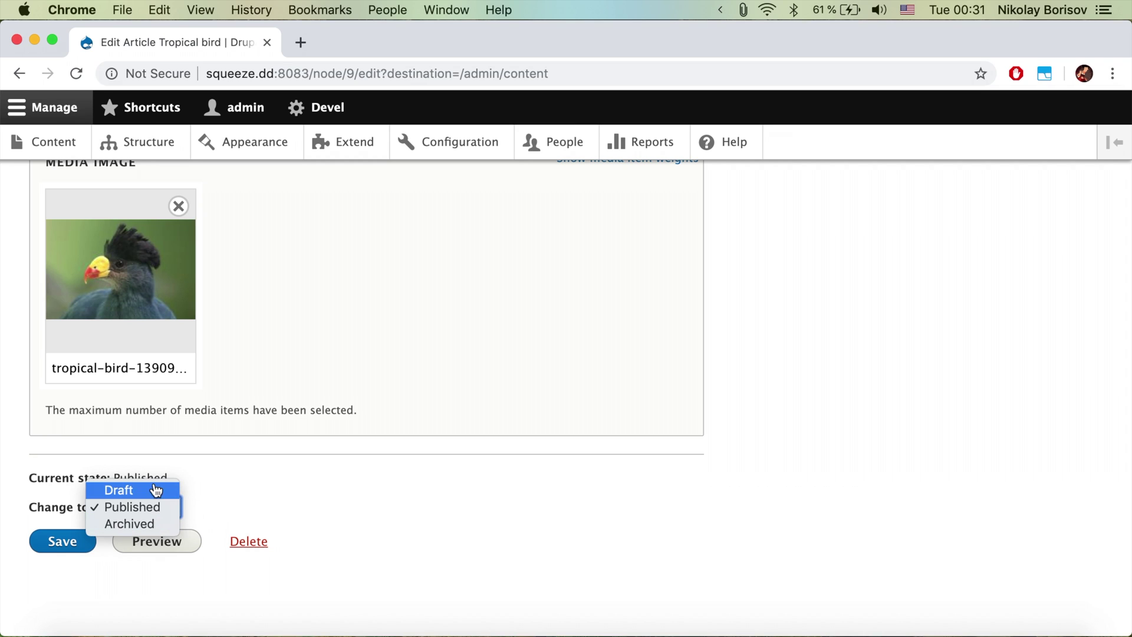
{"action": "left_click", "coordinate": [287, 505]}
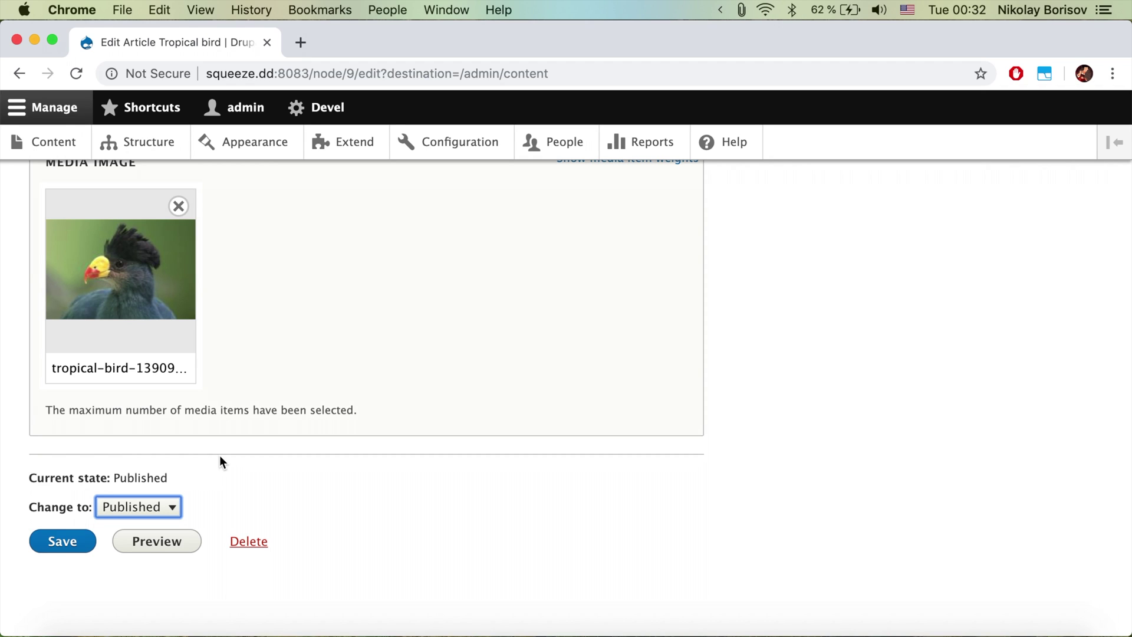
{"action": "scroll", "coordinate": [469, 471], "scroll_direction": "up", "scroll_amount": 15}
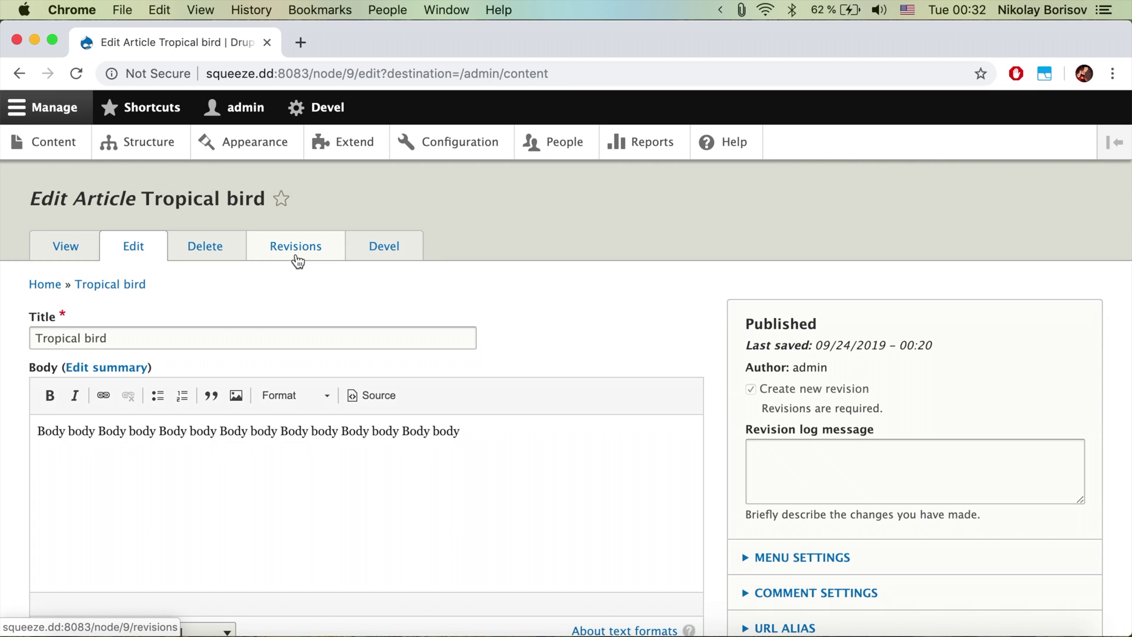
Add and save a new role named 'Junior Editor' under People > Roles
{"action": "left_click", "coordinate": [561, 151]}
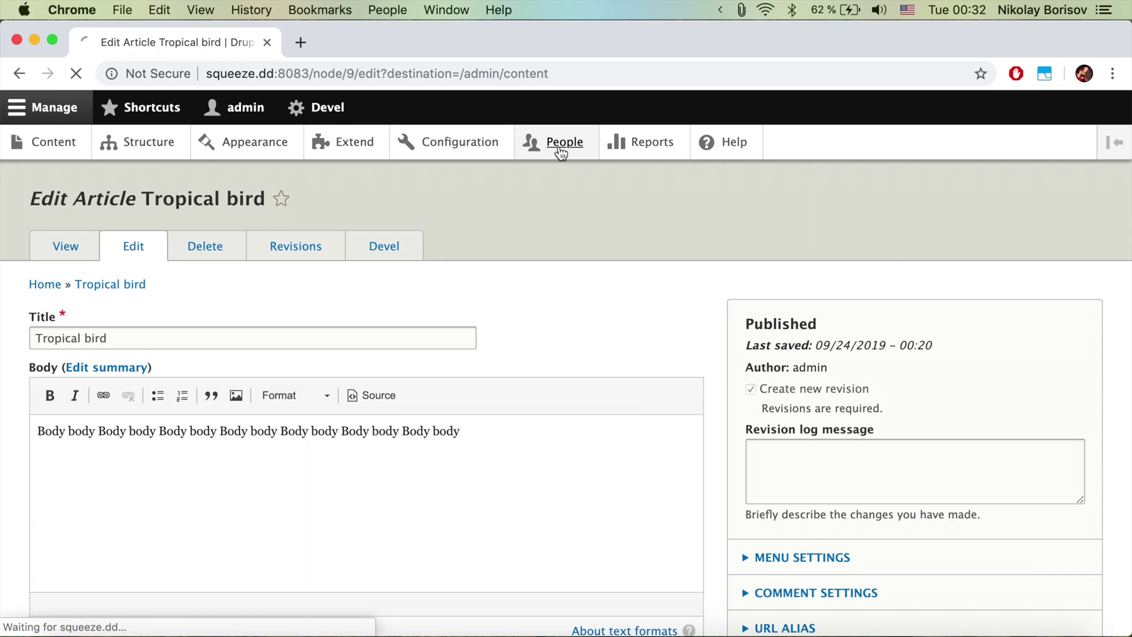
{"action": "left_click", "coordinate": [241, 250]}
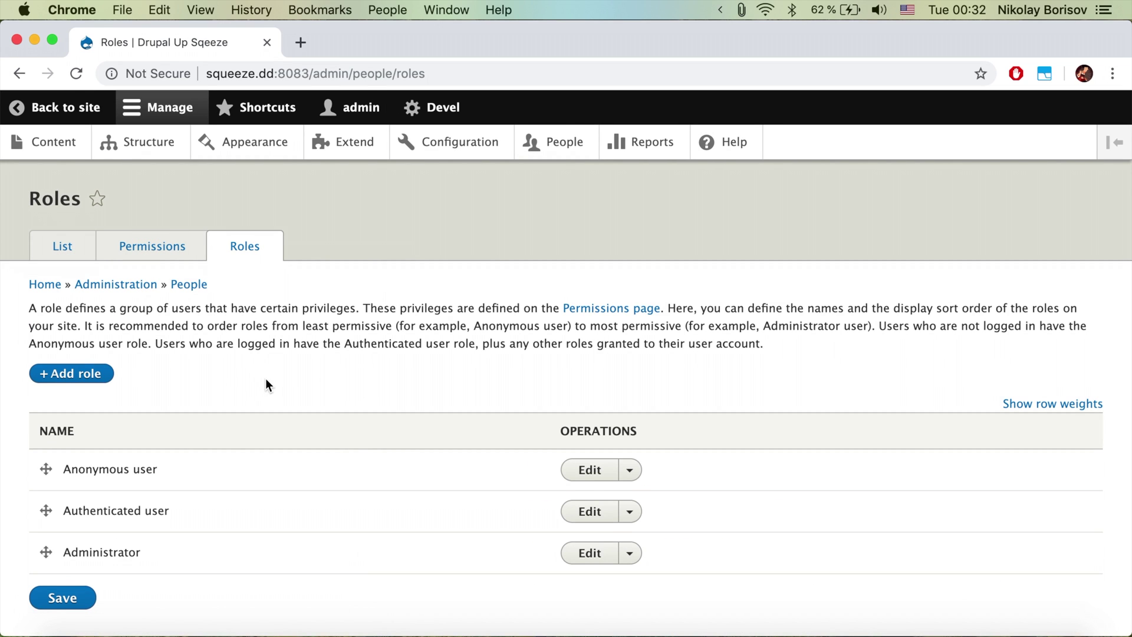
{"action": "left_click", "coordinate": [65, 375]}
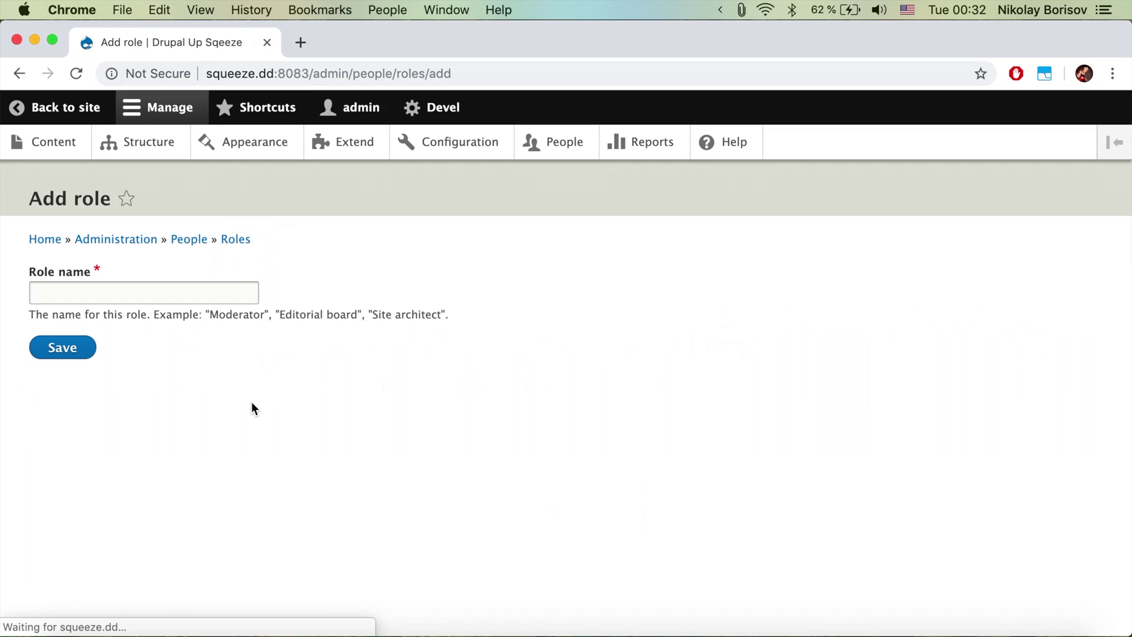
{"action": "left_click", "coordinate": [148, 300]}
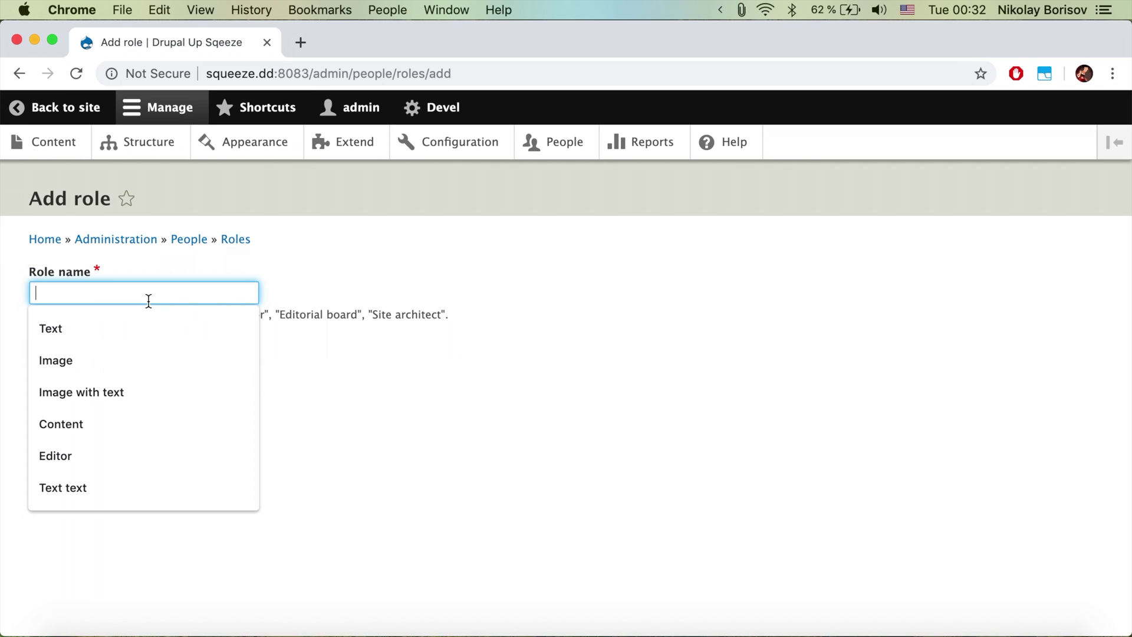
{"action": "type", "text": "Junio"}
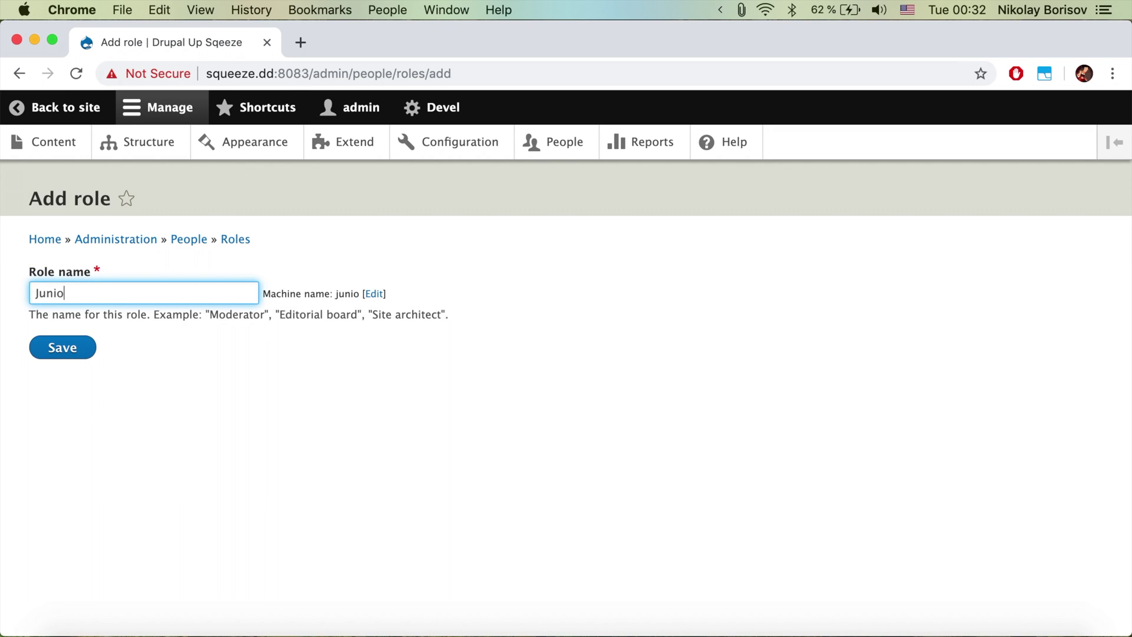
{"action": "type", "text": "r Editor"}
{"action": "left_click", "coordinate": [59, 347]}
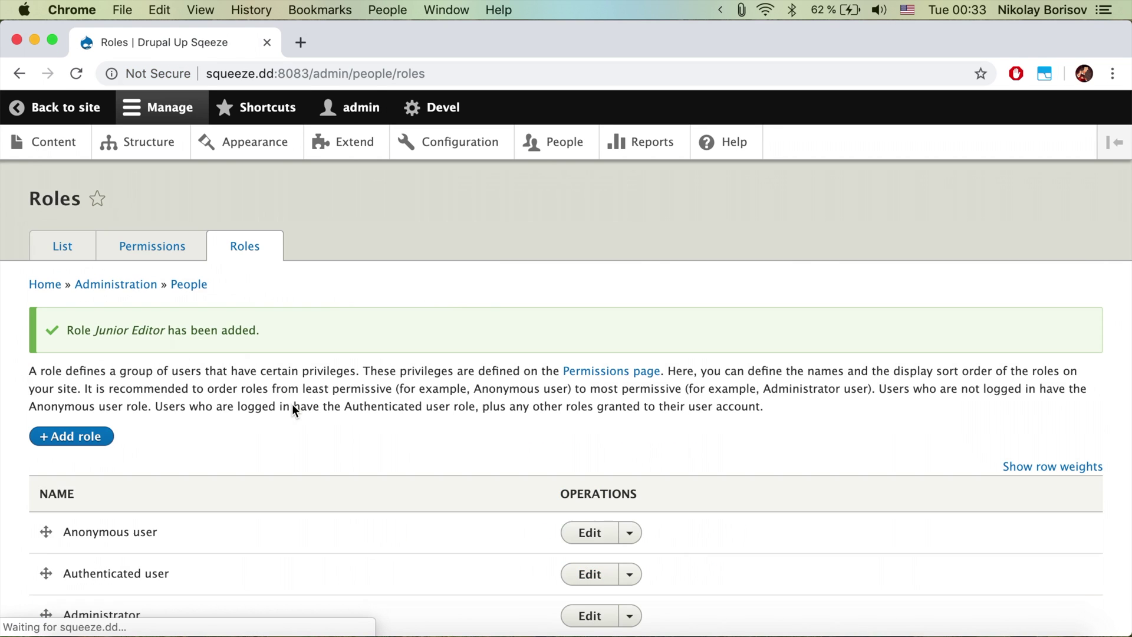
{"action": "scroll", "coordinate": [444, 426], "scroll_direction": "down", "scroll_amount": 3}
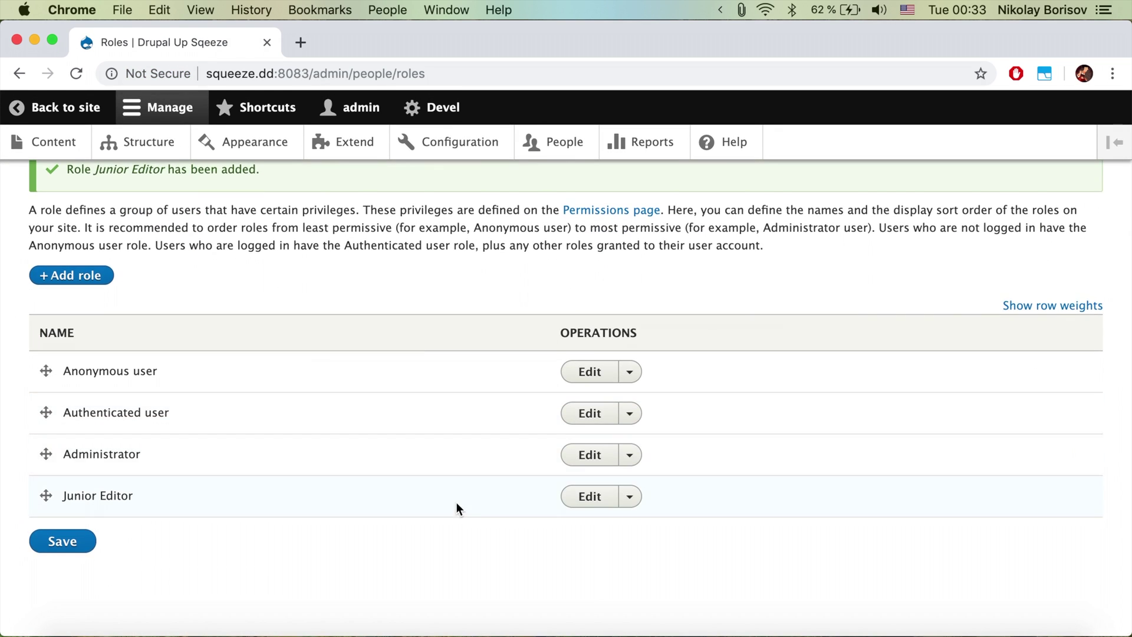
{"action": "left_click", "coordinate": [630, 497]}
Grant Junior Editor the 'Use Create New Draft transition' permission
{"action": "left_click", "coordinate": [626, 521]}
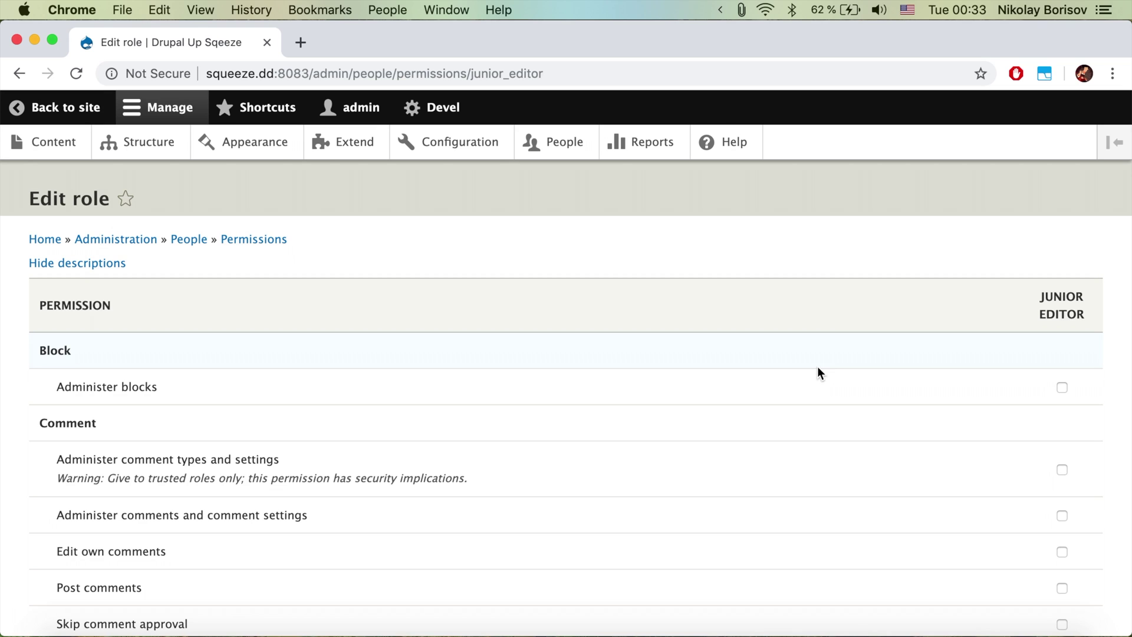
{"action": "scroll", "coordinate": [481, 389], "scroll_direction": "down", "scroll_amount": 3}
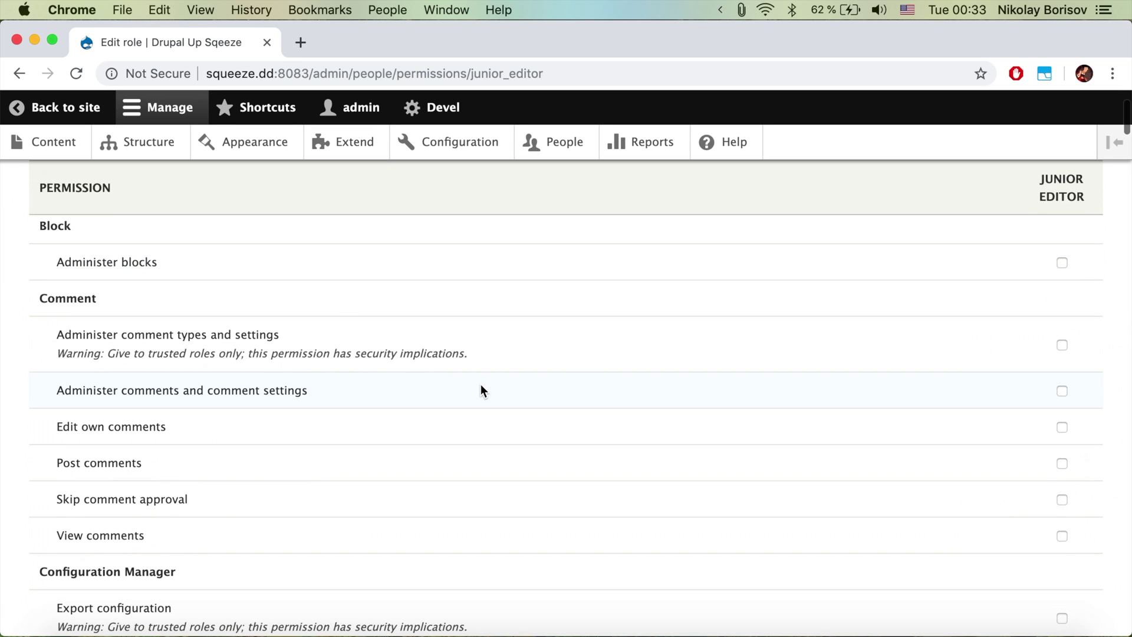
{"action": "scroll", "coordinate": [480, 385], "scroll_direction": "down", "scroll_amount": 3}
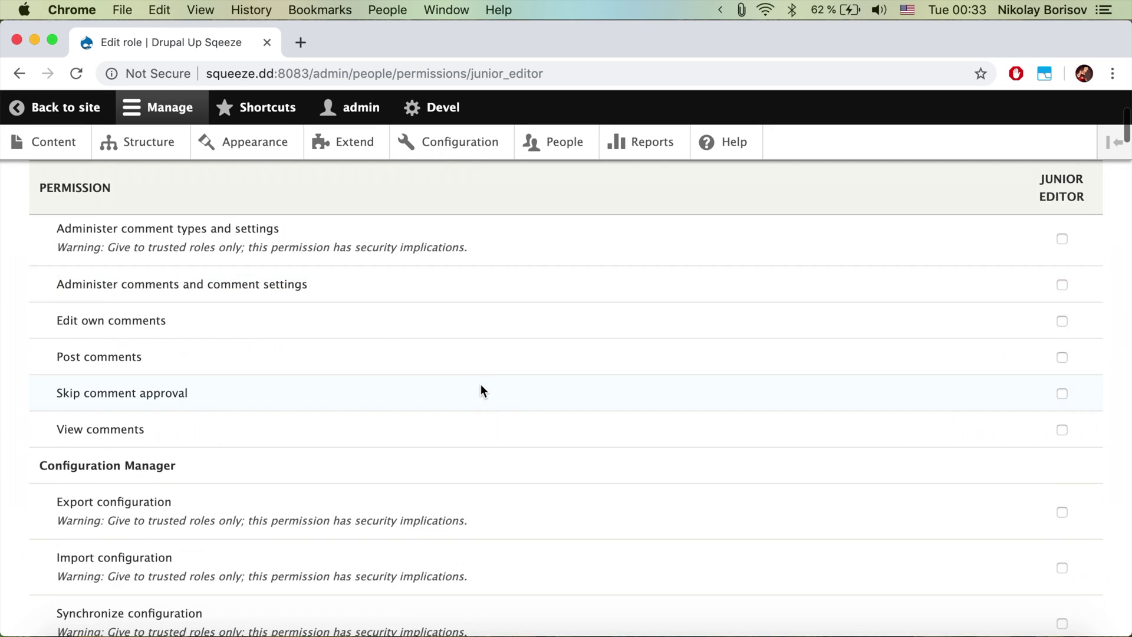
{"action": "scroll", "coordinate": [565, 367], "scroll_direction": "down", "scroll_amount": 3}
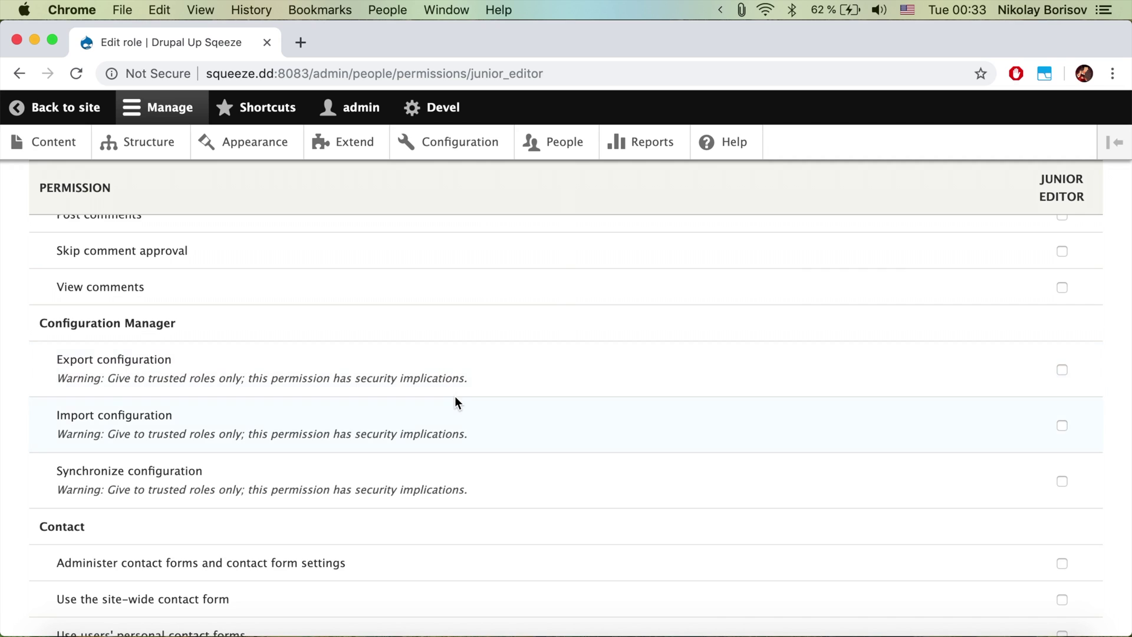
{"action": "scroll", "coordinate": [455, 402], "scroll_direction": "down", "scroll_amount": 5}
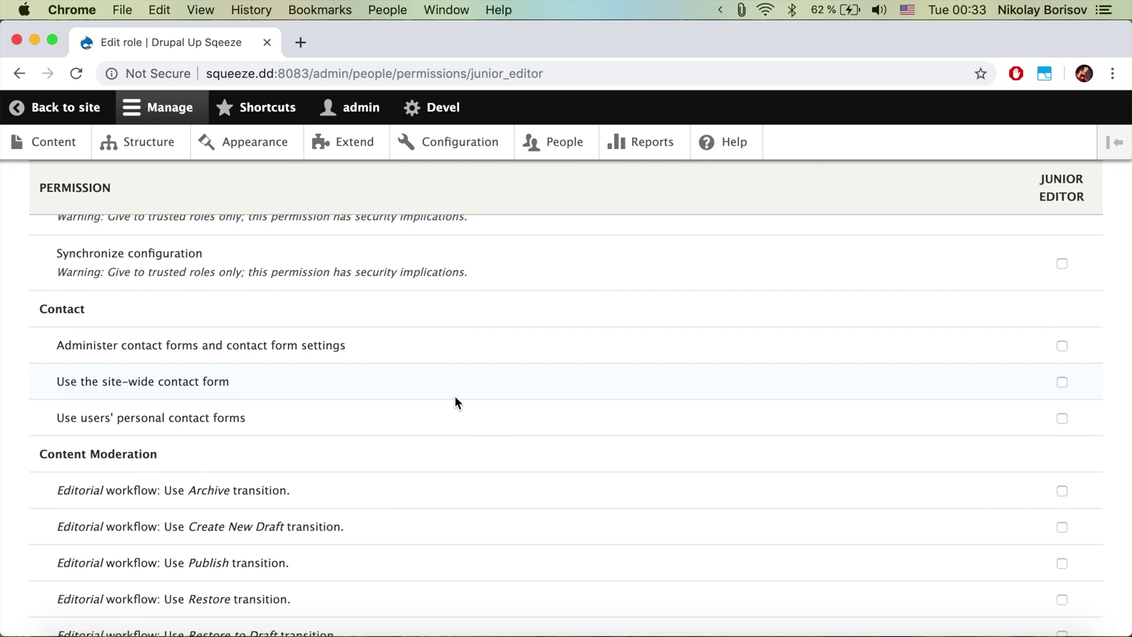
{"action": "scroll", "coordinate": [456, 398], "scroll_direction": "down", "scroll_amount": 3}
{"action": "scroll", "coordinate": [455, 397], "scroll_direction": "up", "scroll_amount": 1}
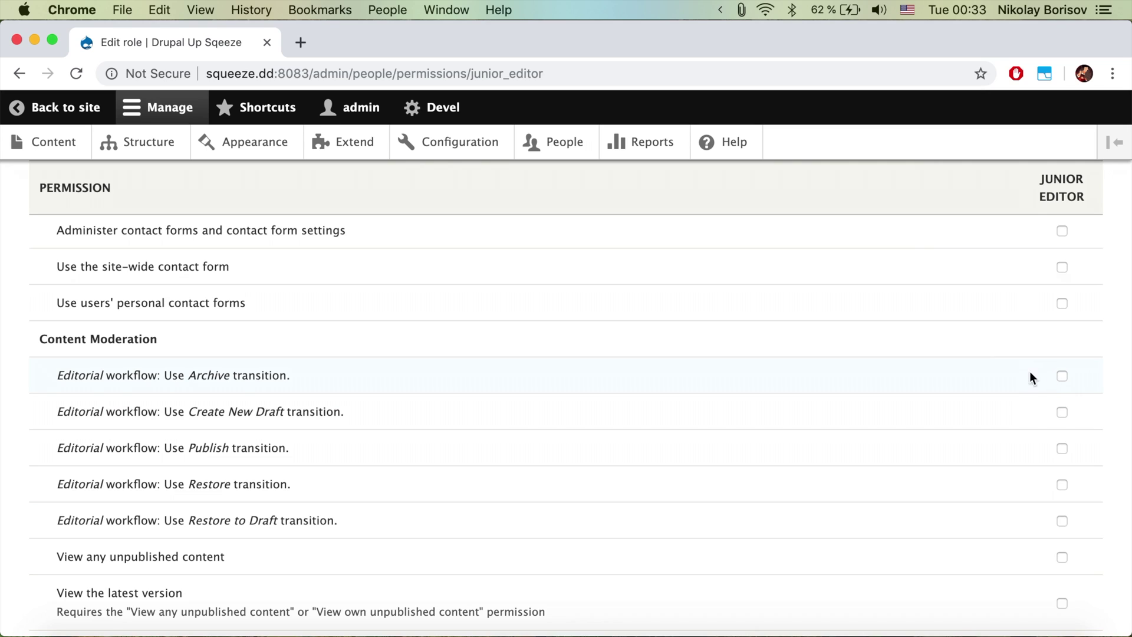
{"action": "left_click", "coordinate": [1062, 411]}
{"action": "scroll", "coordinate": [1017, 416], "scroll_direction": "down", "scroll_amount": 3}
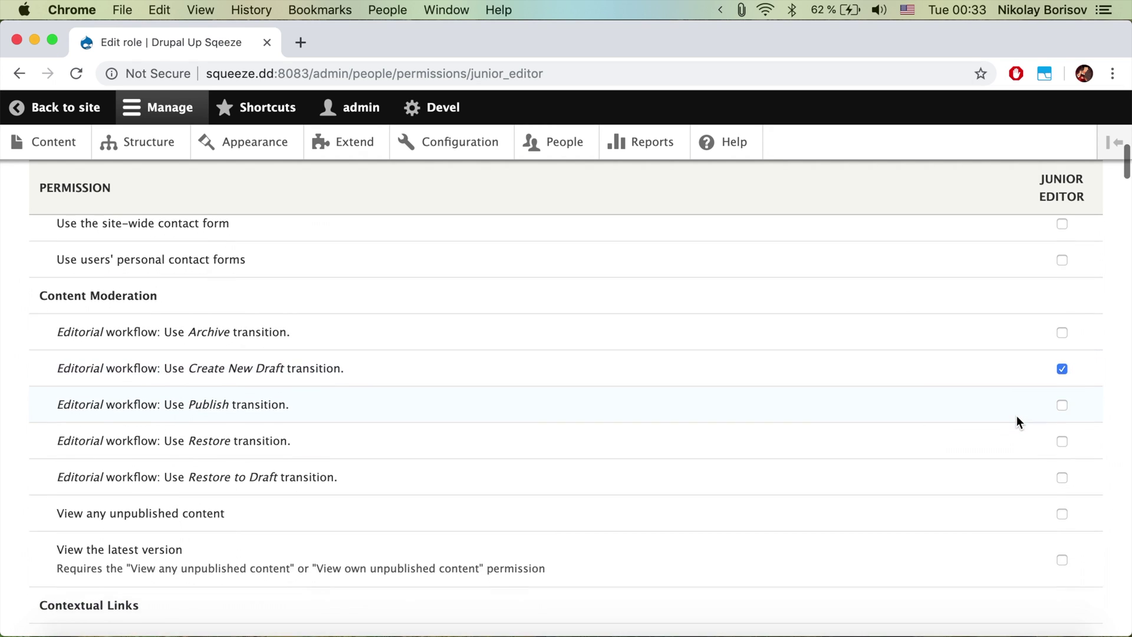
{"action": "scroll", "coordinate": [1017, 416], "scroll_direction": "down", "scroll_amount": 2}
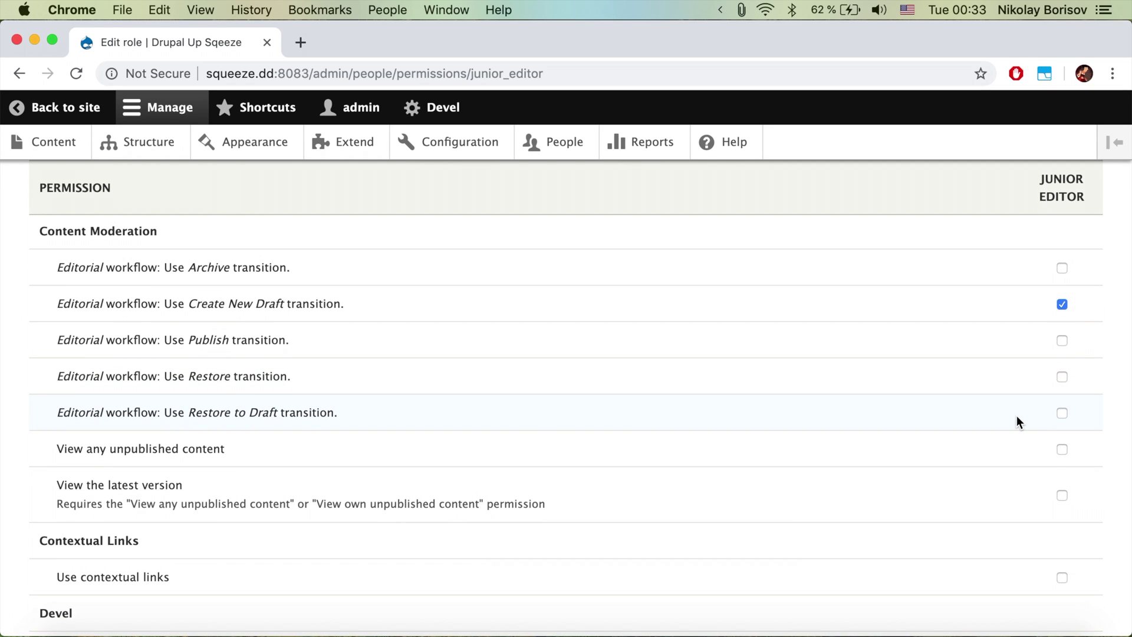
{"action": "scroll", "coordinate": [1017, 416], "scroll_direction": "down", "scroll_amount": 3}
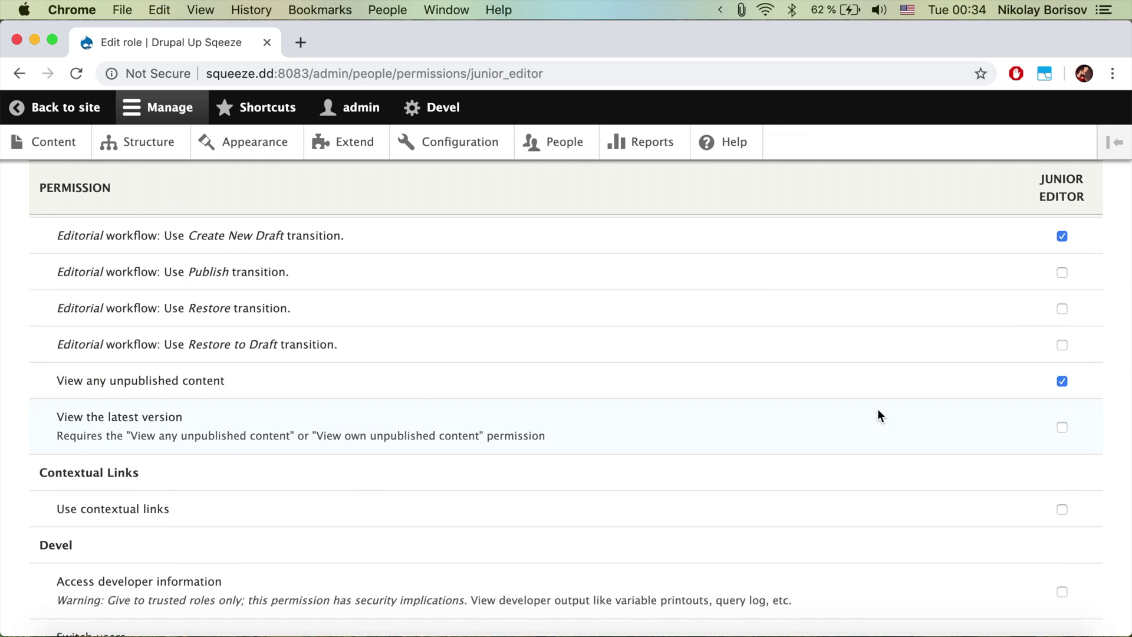
{"action": "scroll", "coordinate": [878, 412], "scroll_direction": "down", "scroll_amount": 3}
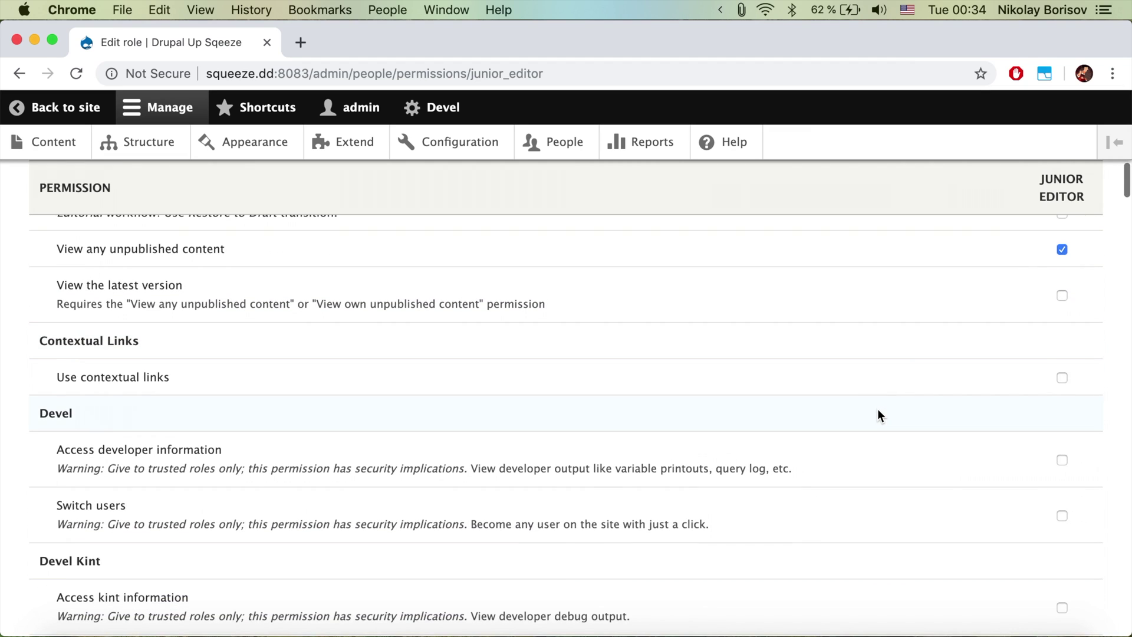
{"action": "scroll", "coordinate": [977, 359], "scroll_direction": "up", "scroll_amount": 2}
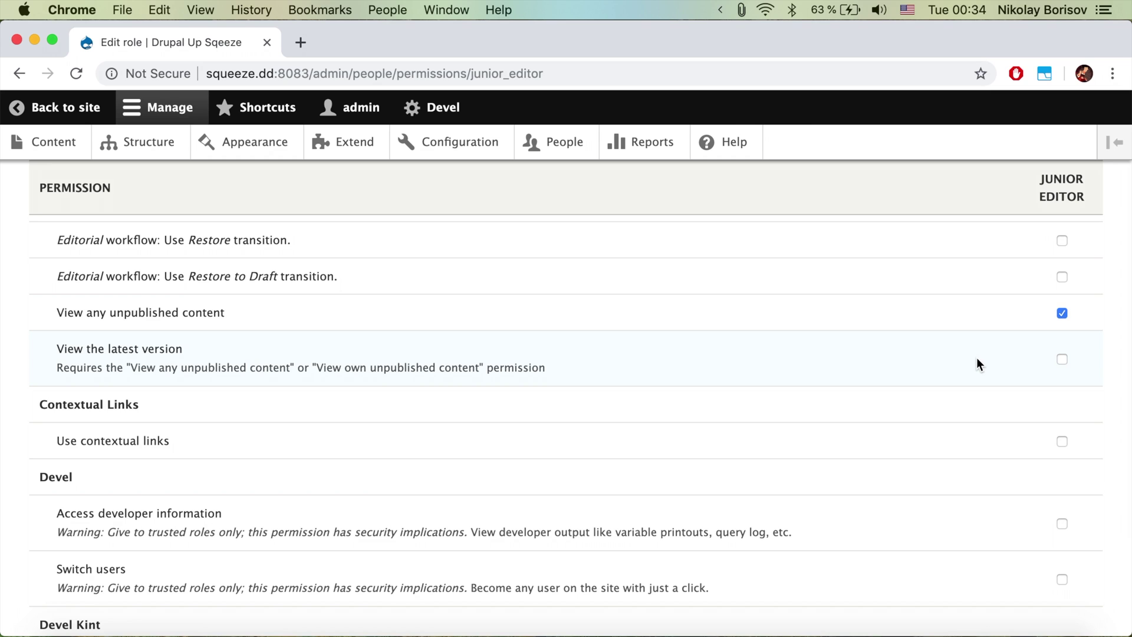
{"action": "scroll", "coordinate": [977, 363], "scroll_direction": "down", "scroll_amount": 2}
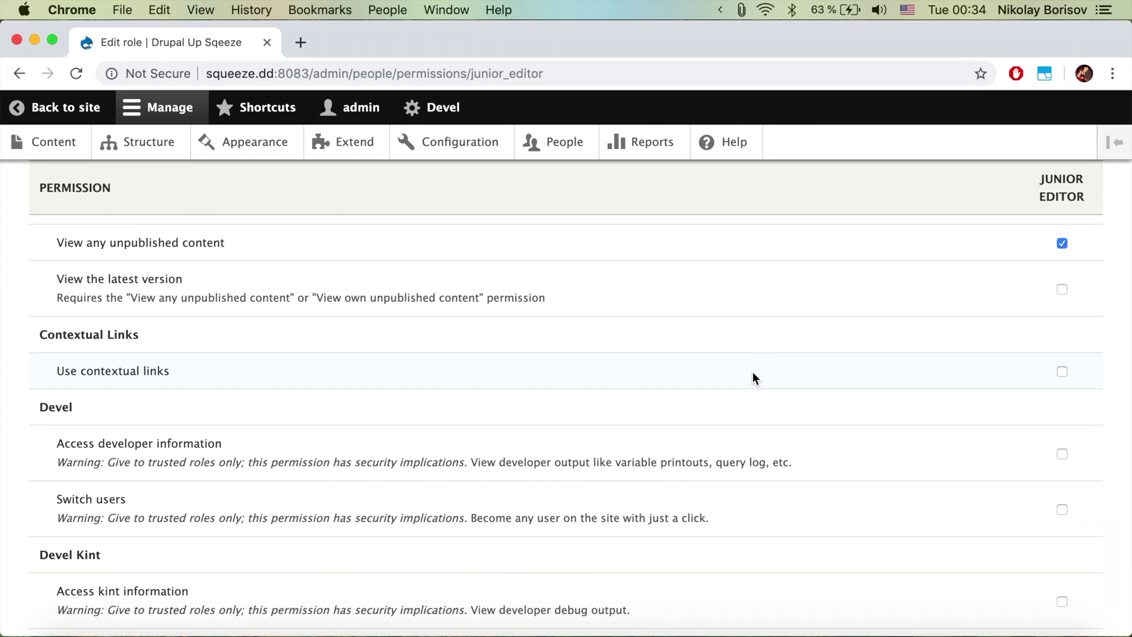
{"action": "scroll", "coordinate": [822, 377], "scroll_direction": "down", "scroll_amount": 10}
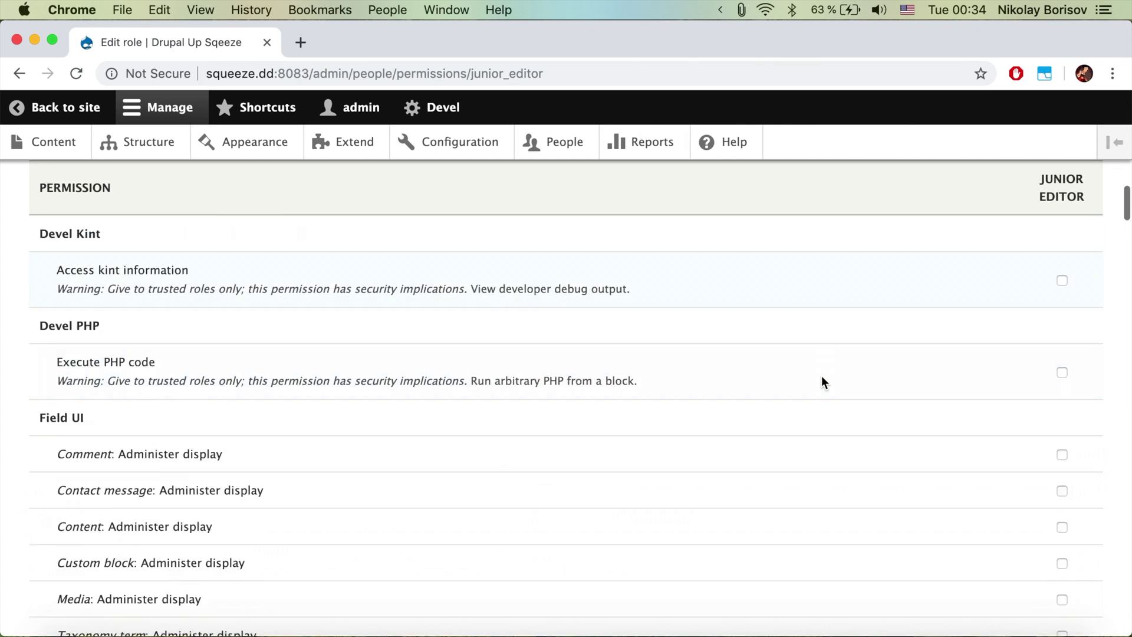
Let Junior Editor create and delete any Remote video and Video media
{"action": "scroll", "coordinate": [822, 377], "scroll_direction": "down", "scroll_amount": 15}
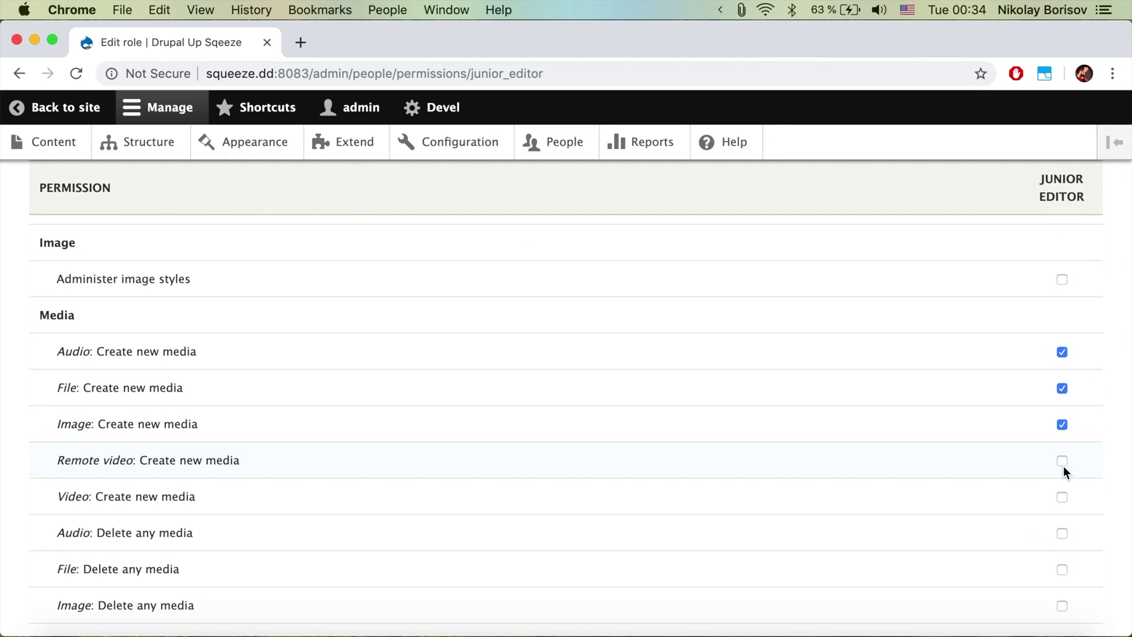
{"action": "left_click", "coordinate": [1062, 461]}
{"action": "scroll", "coordinate": [1064, 468], "scroll_direction": "down", "scroll_amount": 4}
{"action": "left_click", "coordinate": [1064, 374]}
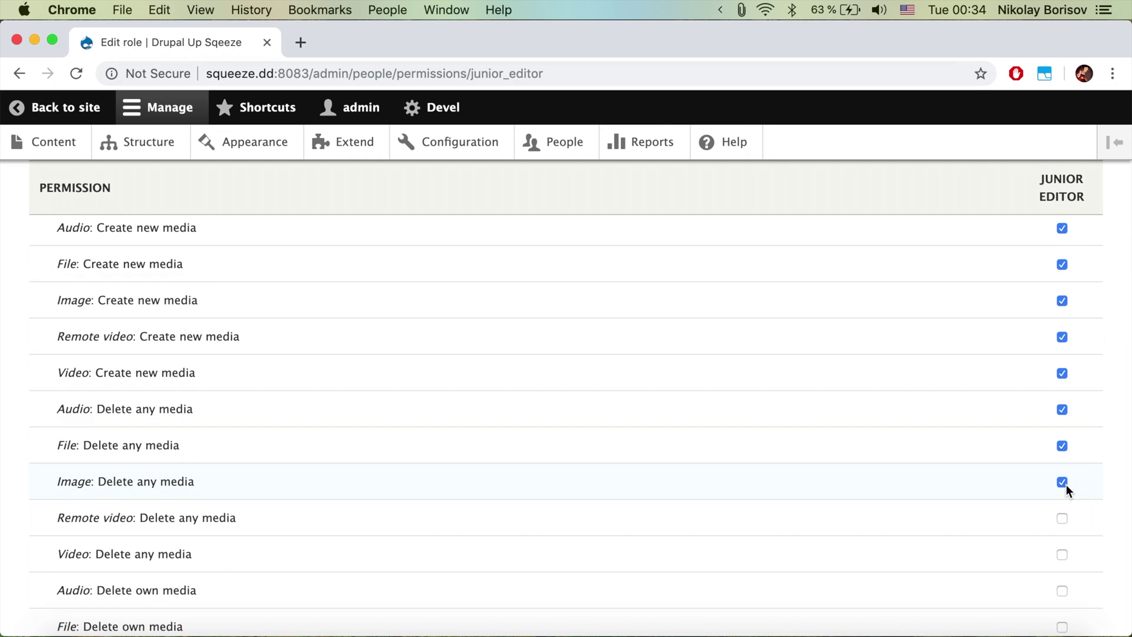
{"action": "left_click", "coordinate": [1062, 519]}
{"action": "scroll", "coordinate": [1063, 507], "scroll_direction": "down", "scroll_amount": 4}
{"action": "left_click", "coordinate": [1063, 414]}
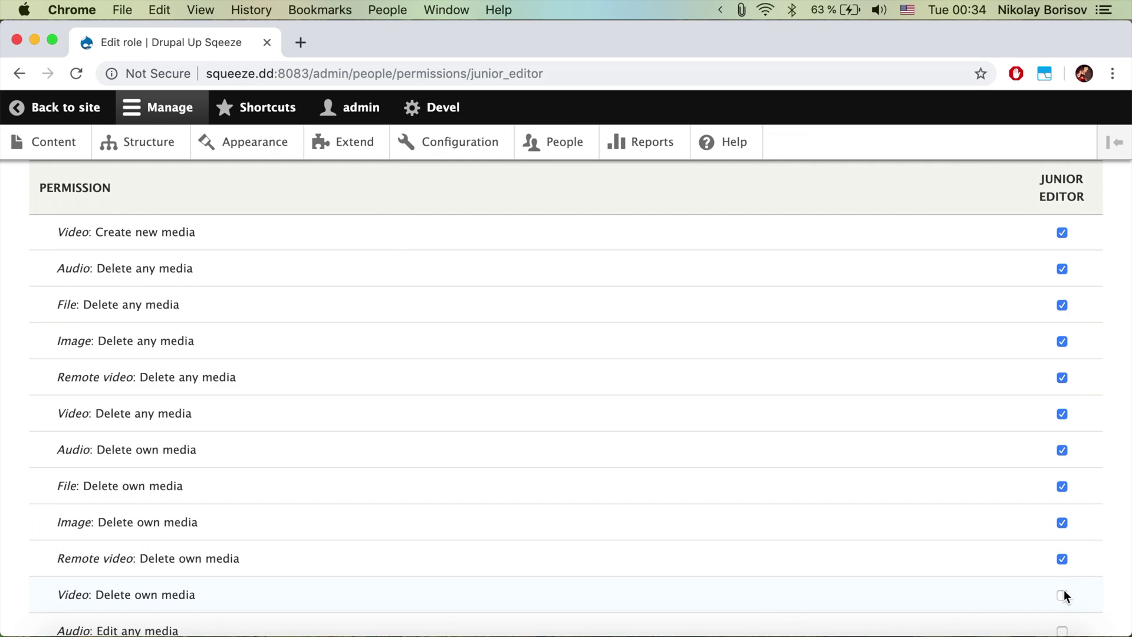
Grant edit audio/file media, Administer media, delete own, update any, view own unpublished media
{"action": "scroll", "coordinate": [975, 549], "scroll_direction": "down", "scroll_amount": 5}
{"action": "left_click", "coordinate": [1063, 419]}
{"action": "left_click", "coordinate": [1062, 456]}
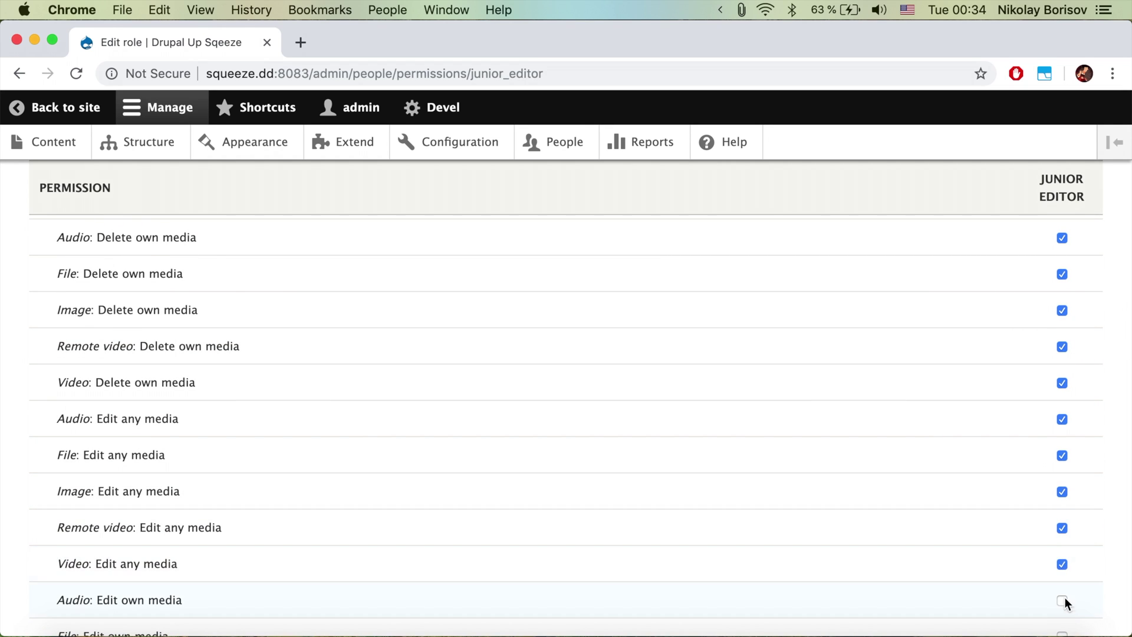
{"action": "scroll", "coordinate": [1004, 531], "scroll_direction": "down", "scroll_amount": 6}
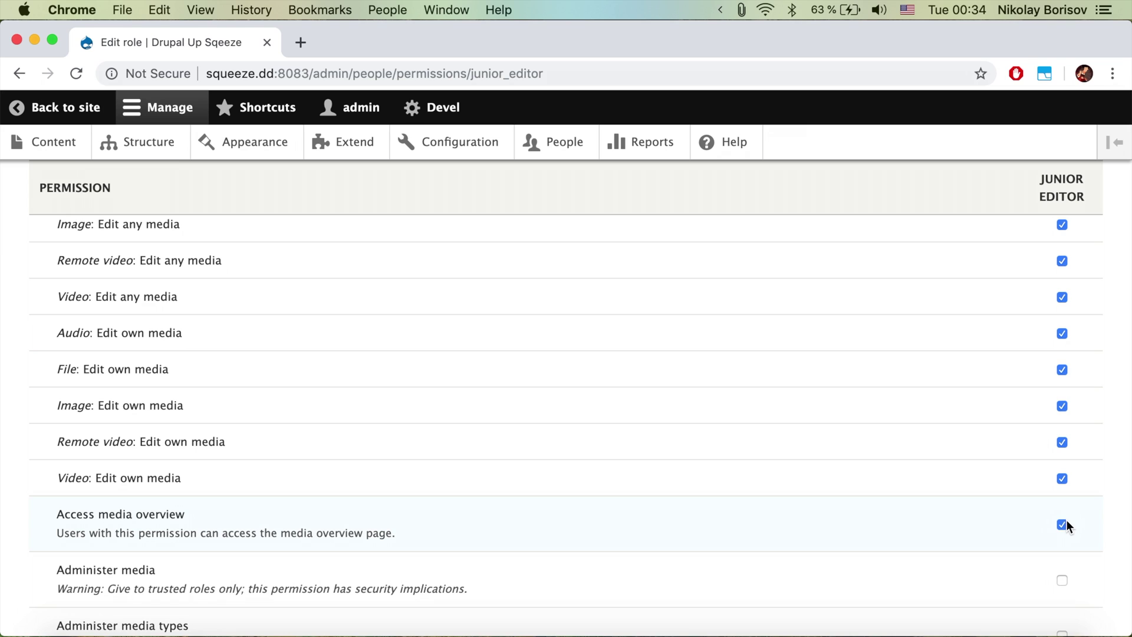
{"action": "left_click", "coordinate": [1062, 578]}
{"action": "scroll", "coordinate": [1062, 578], "scroll_direction": "down", "scroll_amount": 5}
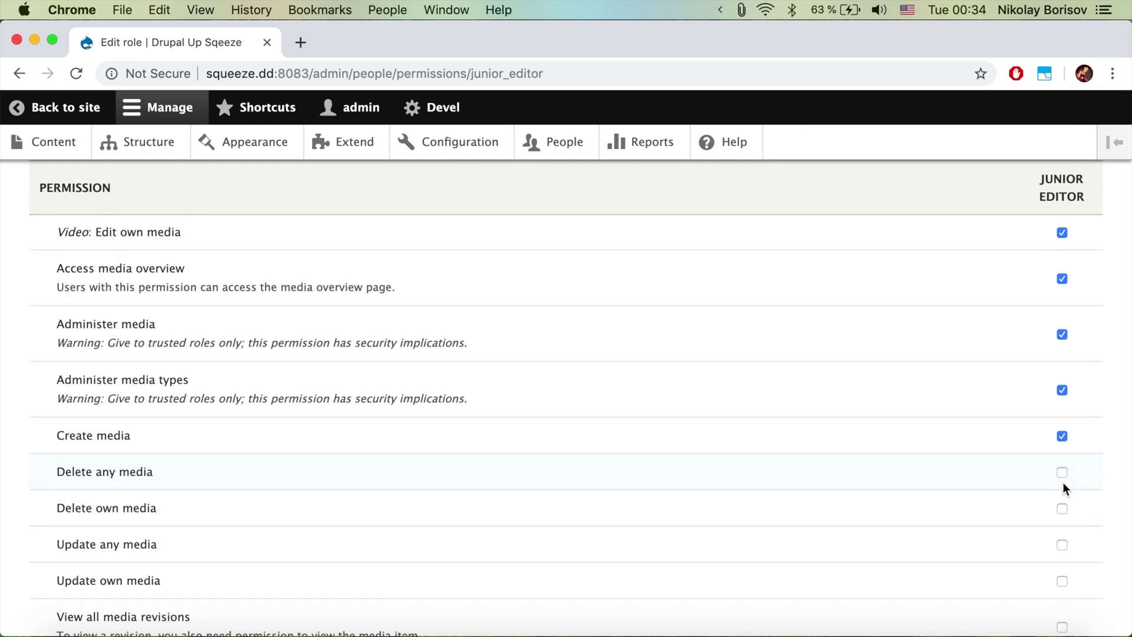
{"action": "left_click", "coordinate": [1061, 507]}
{"action": "scroll", "coordinate": [1060, 505], "scroll_direction": "down", "scroll_amount": 3}
{"action": "left_click", "coordinate": [1061, 401]}
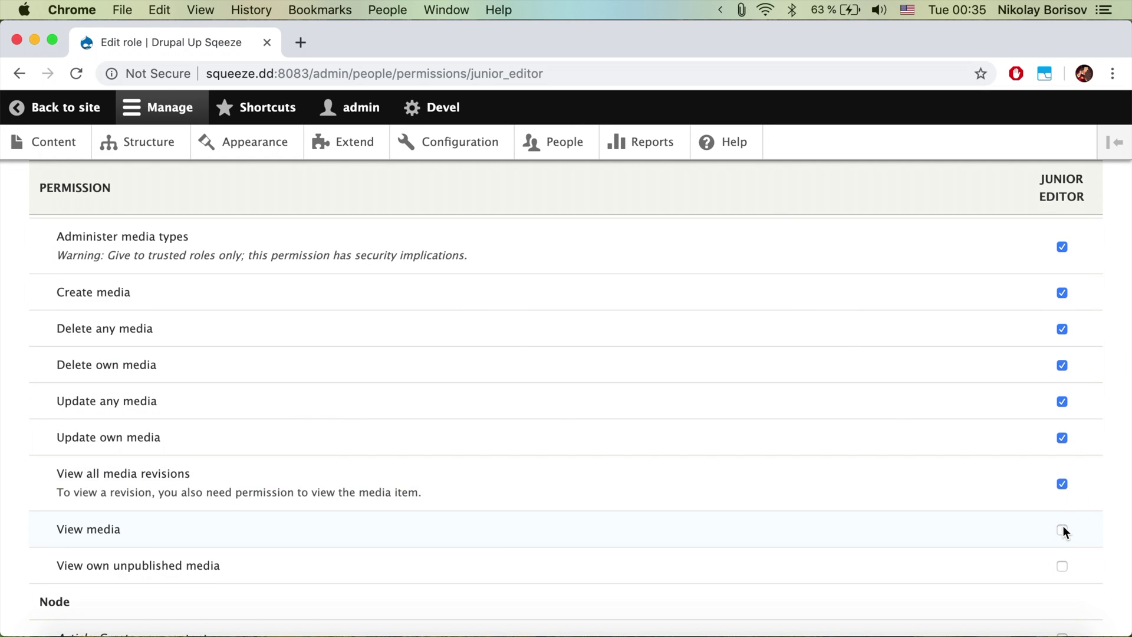
{"action": "left_click", "coordinate": [1062, 566]}
{"action": "scroll", "coordinate": [960, 473], "scroll_direction": "down", "scroll_amount": 6}
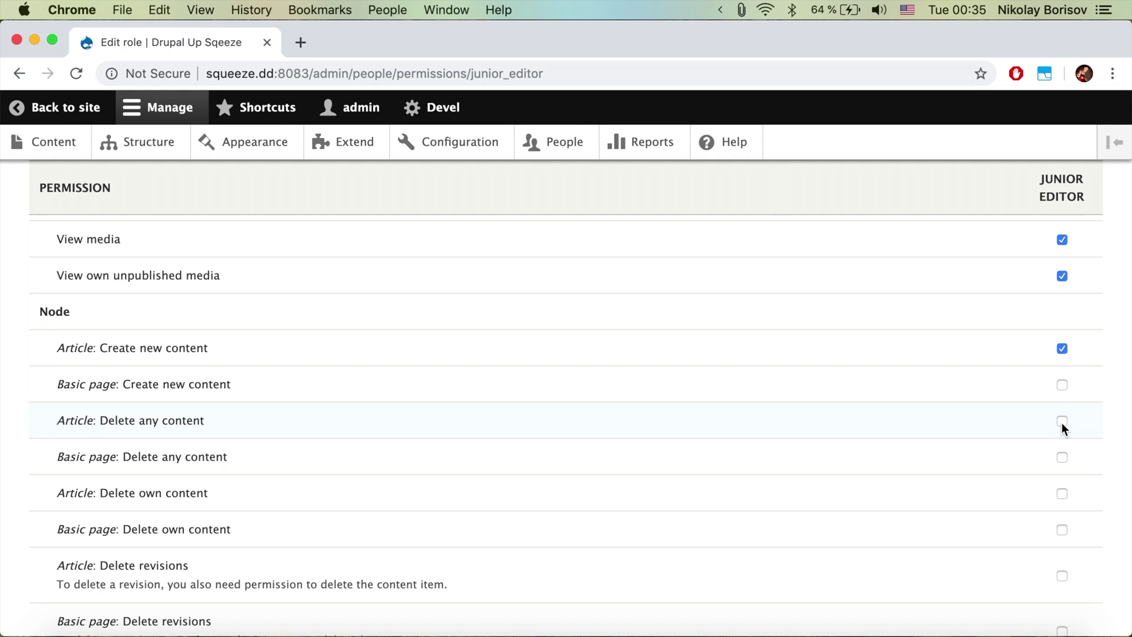
Grant Junior Editor the 'View published content' permission
{"action": "scroll", "coordinate": [1062, 422], "scroll_direction": "down", "scroll_amount": 3}
{"action": "scroll", "coordinate": [1062, 423], "scroll_direction": "down", "scroll_amount": 3}
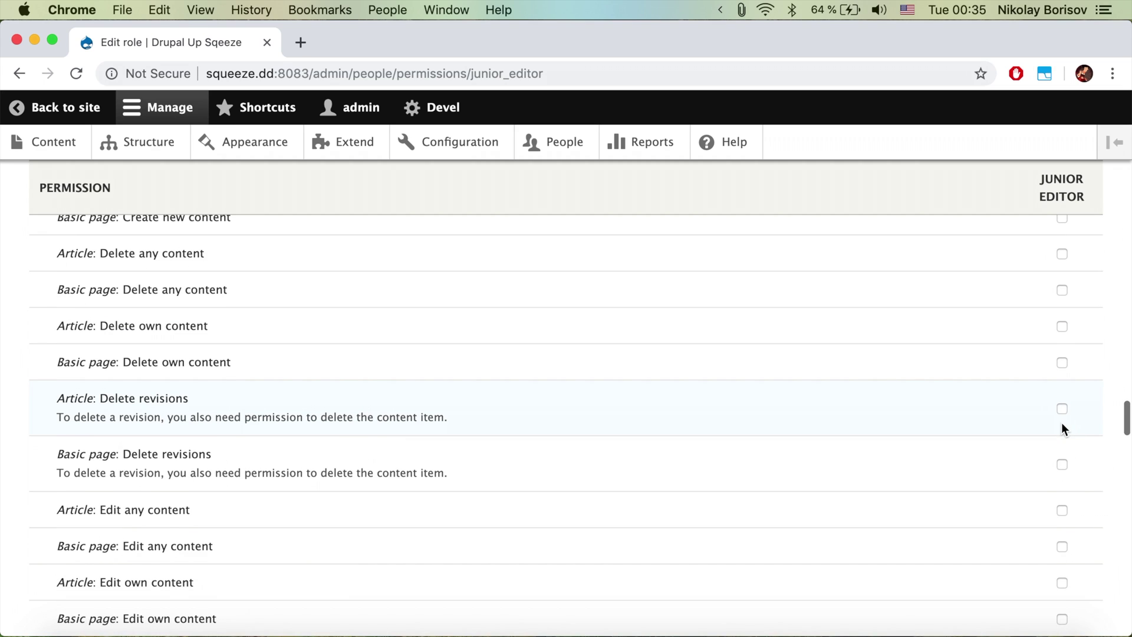
{"action": "scroll", "coordinate": [1018, 423], "scroll_direction": "down", "scroll_amount": 2}
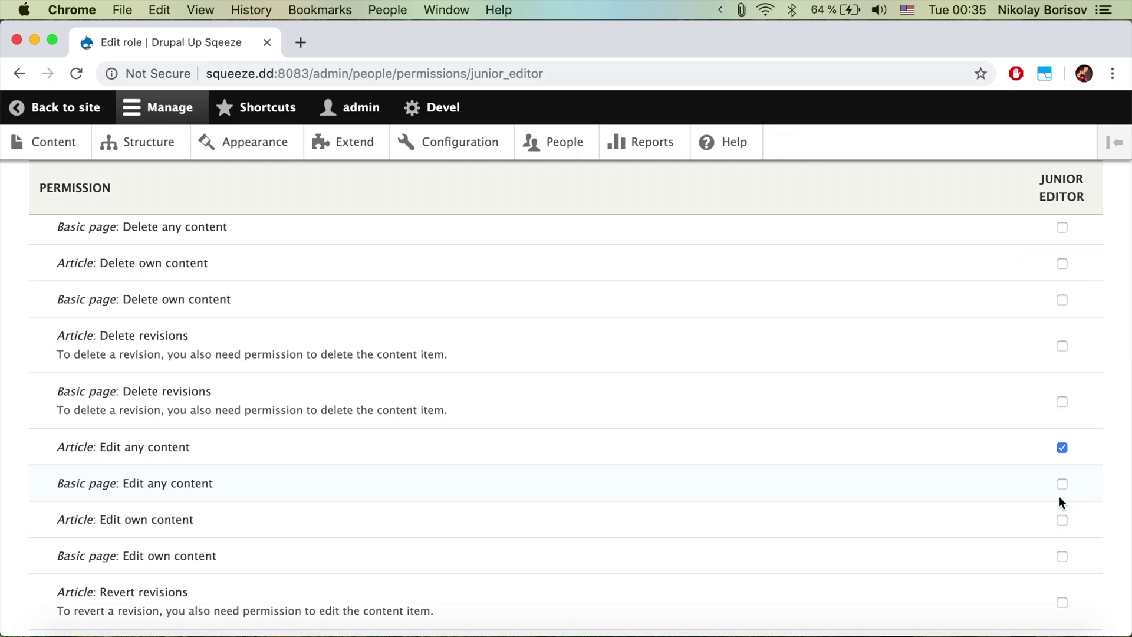
{"action": "scroll", "coordinate": [1062, 520], "scroll_direction": "down", "scroll_amount": 4}
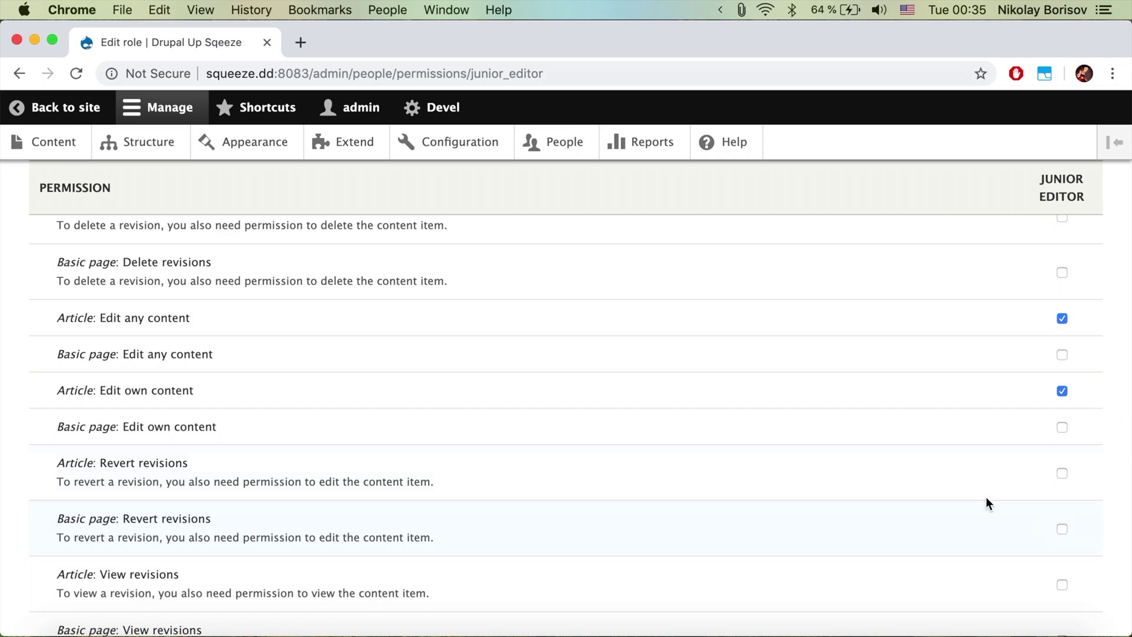
{"action": "scroll", "coordinate": [990, 466], "scroll_direction": "down", "scroll_amount": 3}
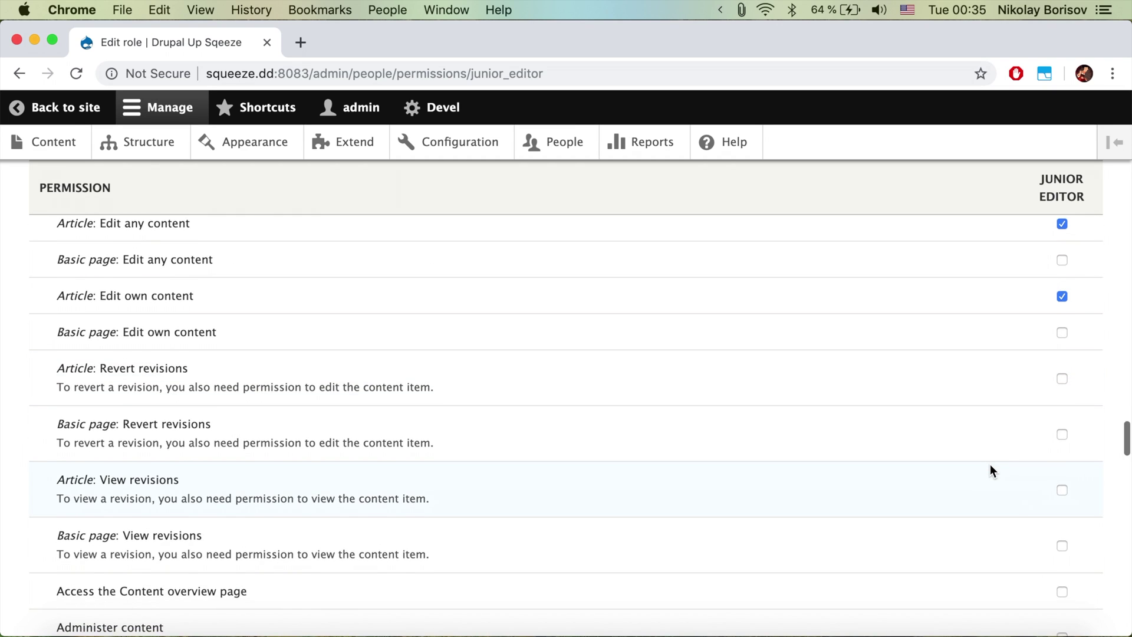
{"action": "scroll", "coordinate": [990, 471], "scroll_direction": "down", "scroll_amount": 1}
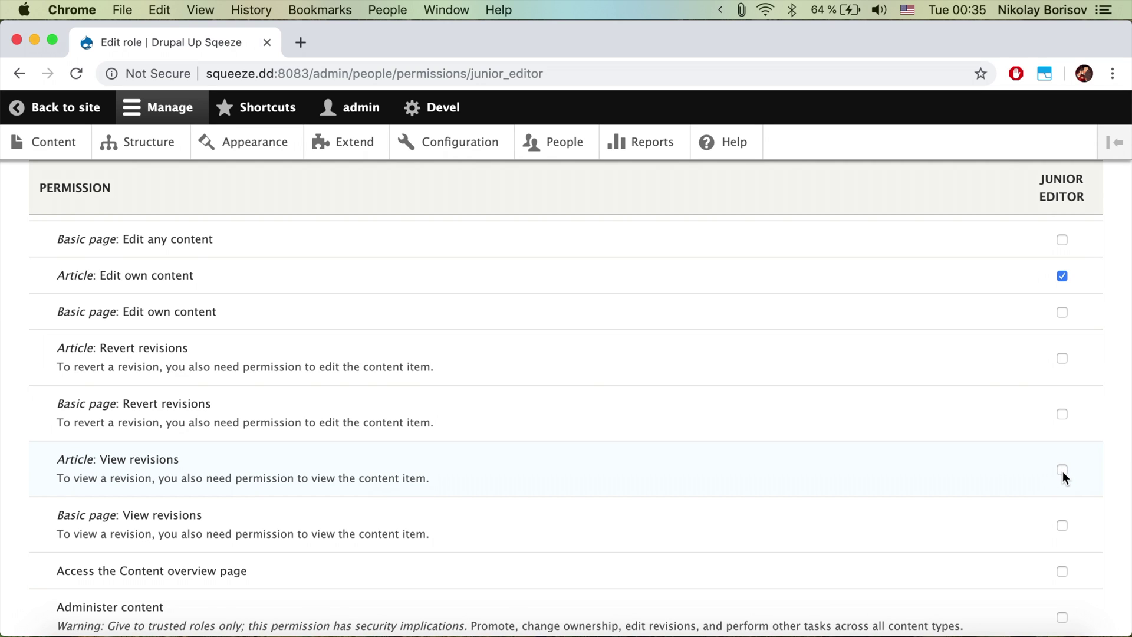
{"action": "scroll", "coordinate": [810, 485], "scroll_direction": "down", "scroll_amount": 5}
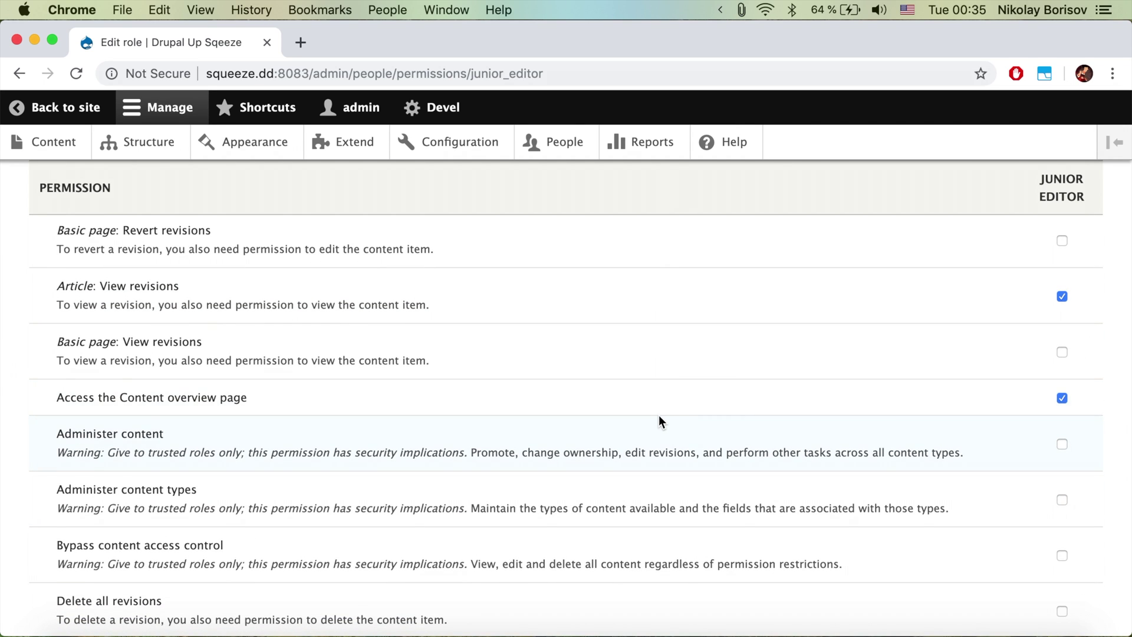
{"action": "scroll", "coordinate": [659, 423], "scroll_direction": "down", "scroll_amount": 6}
{"action": "scroll", "coordinate": [660, 420], "scroll_direction": "down", "scroll_amount": 3}
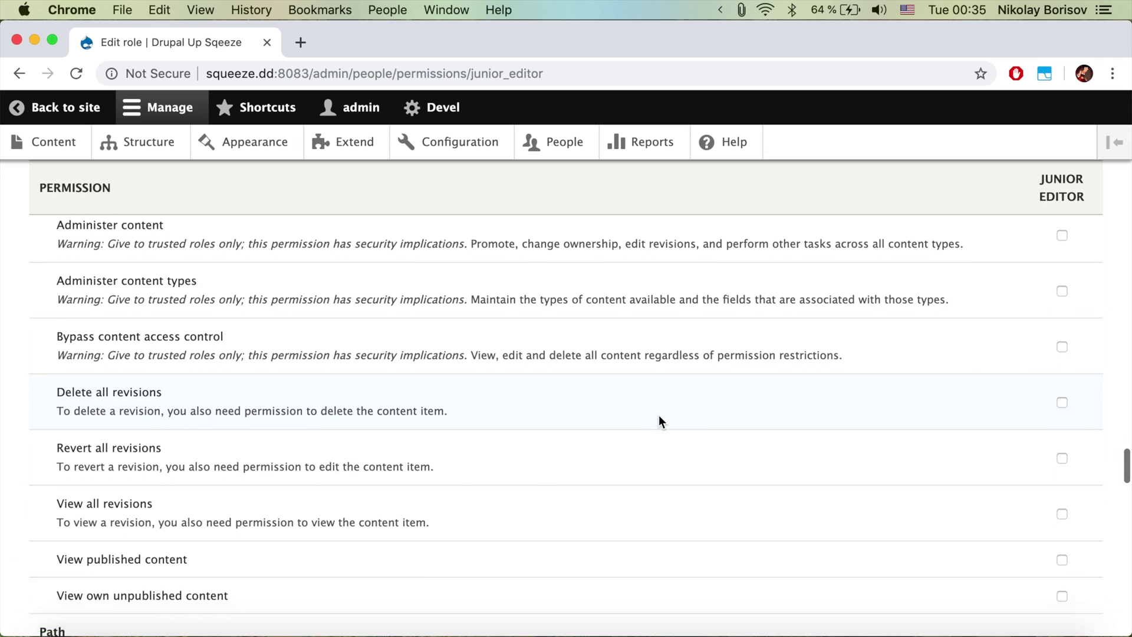
{"action": "scroll", "coordinate": [660, 420], "scroll_direction": "down", "scroll_amount": 3}
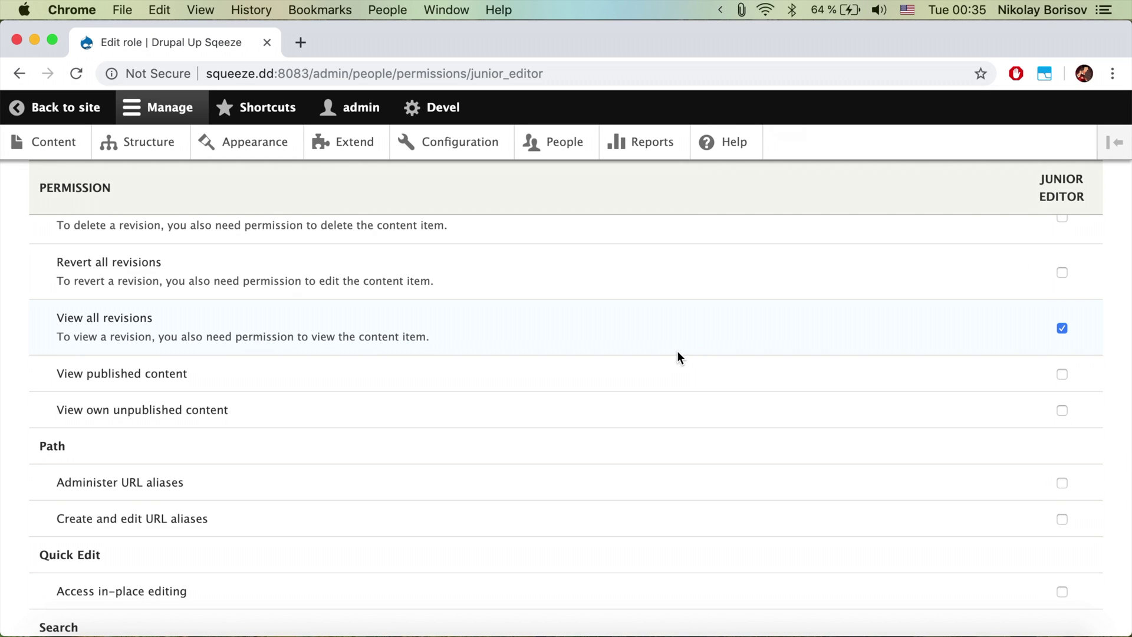
{"action": "scroll", "coordinate": [677, 351], "scroll_direction": "down", "scroll_amount": 2}
{"action": "left_click", "coordinate": [1064, 324]}
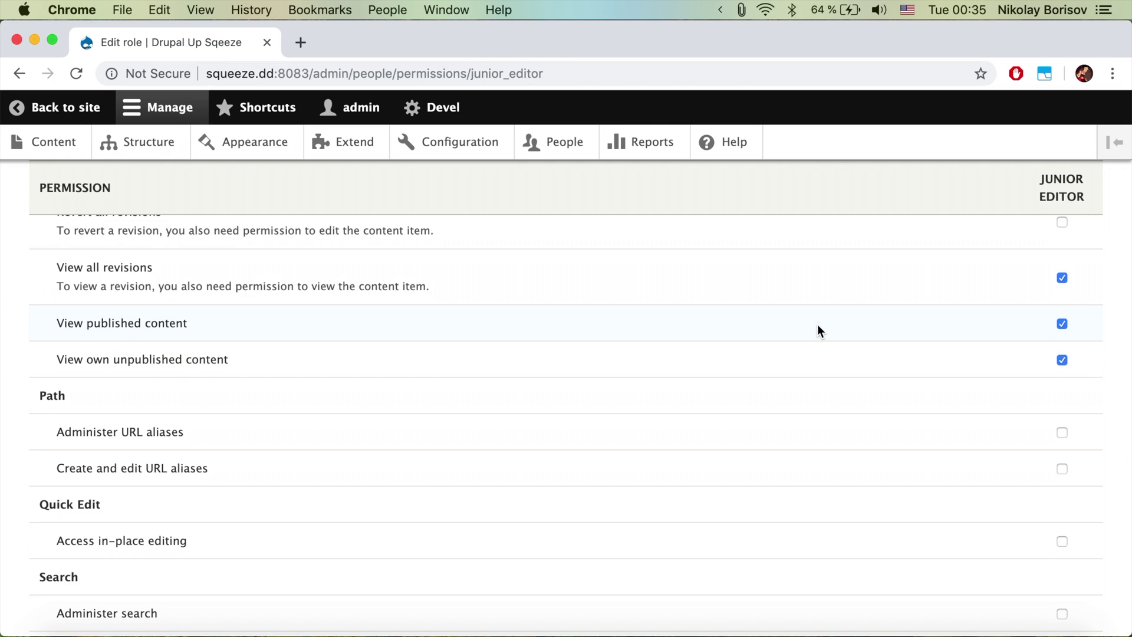
{"action": "scroll", "coordinate": [819, 326], "scroll_direction": "down", "scroll_amount": 8}
{"action": "scroll", "coordinate": [818, 327], "scroll_direction": "down", "scroll_amount": 12}
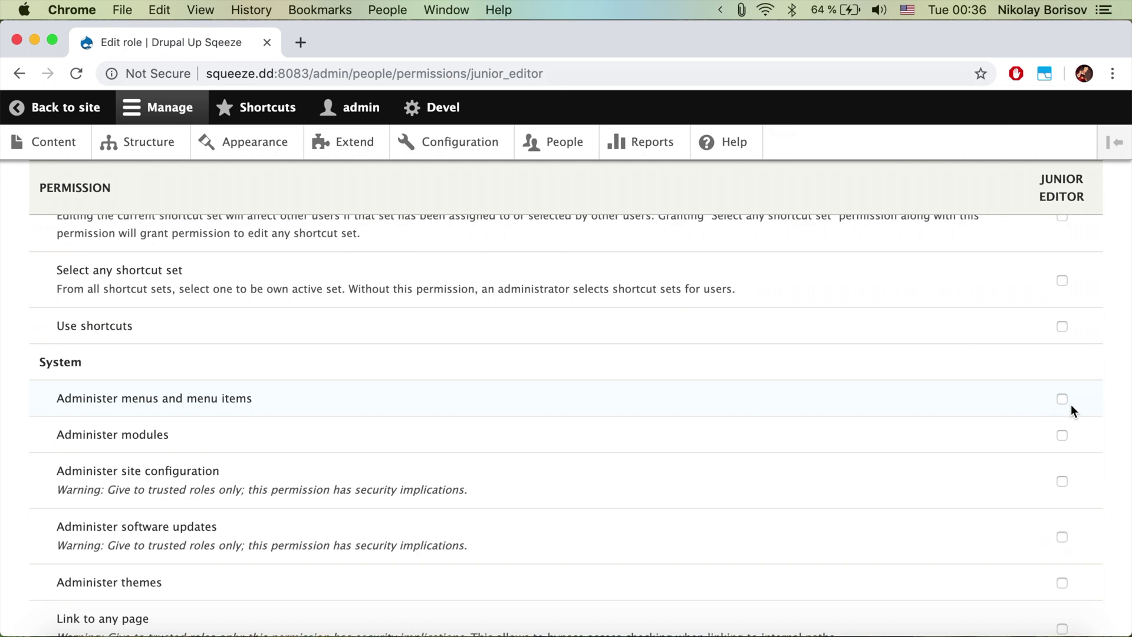
Grant 'View the administration theme' and 'Use the toolbar', then save the permissions
{"action": "scroll", "coordinate": [1066, 405], "scroll_direction": "down", "scroll_amount": 3}
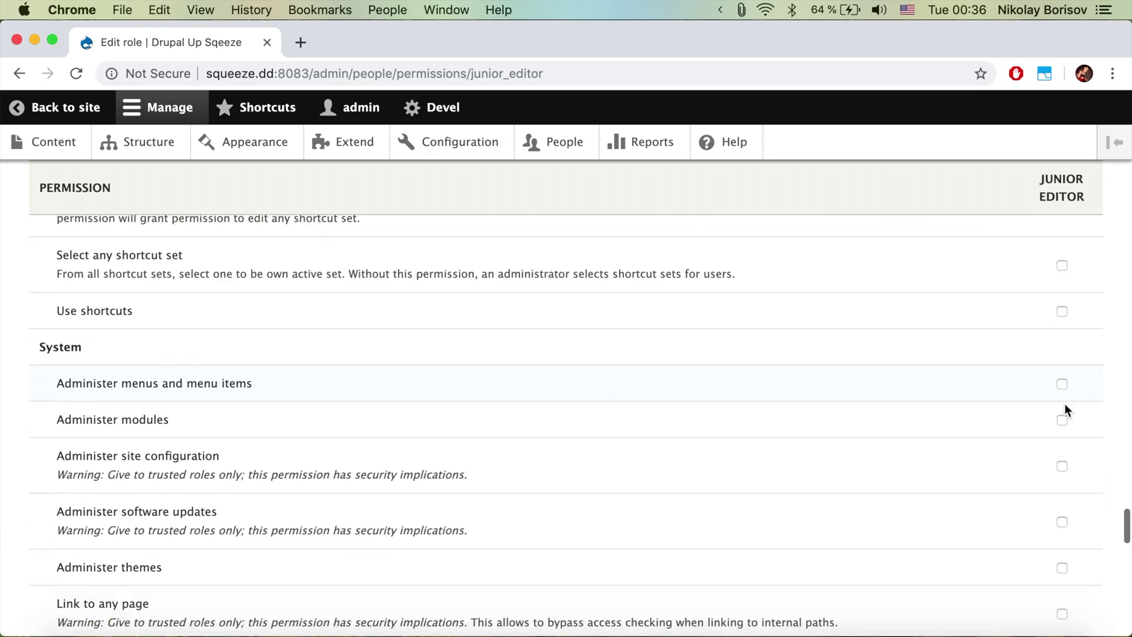
{"action": "scroll", "coordinate": [1065, 405], "scroll_direction": "down", "scroll_amount": 2}
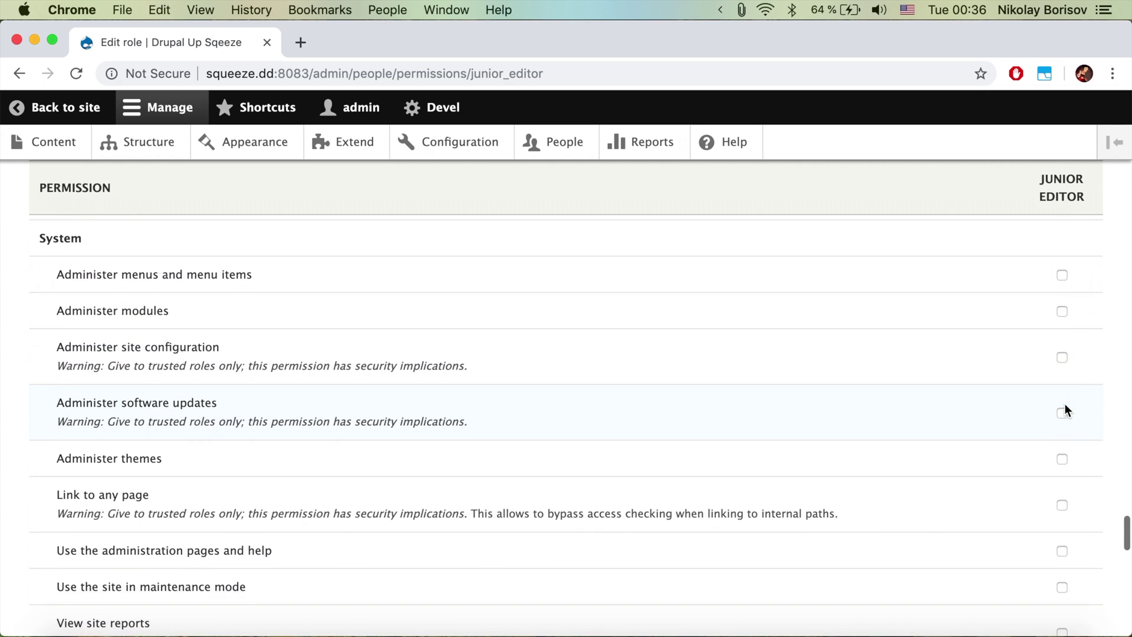
{"action": "scroll", "coordinate": [1062, 430], "scroll_direction": "down", "scroll_amount": 3}
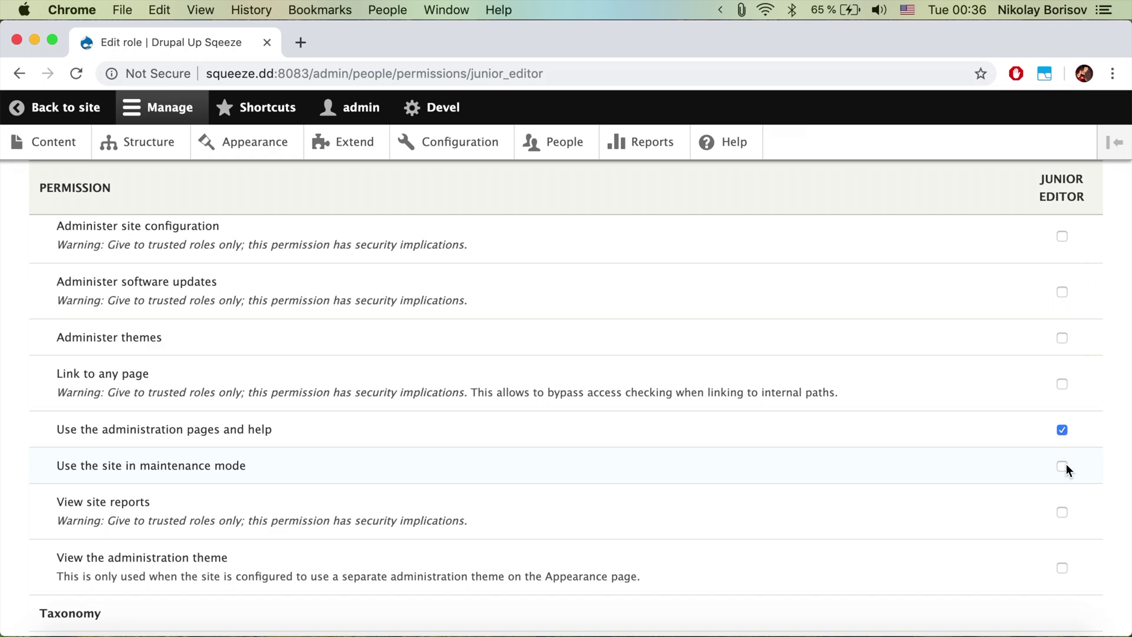
{"action": "scroll", "coordinate": [1067, 470], "scroll_direction": "down", "scroll_amount": 3}
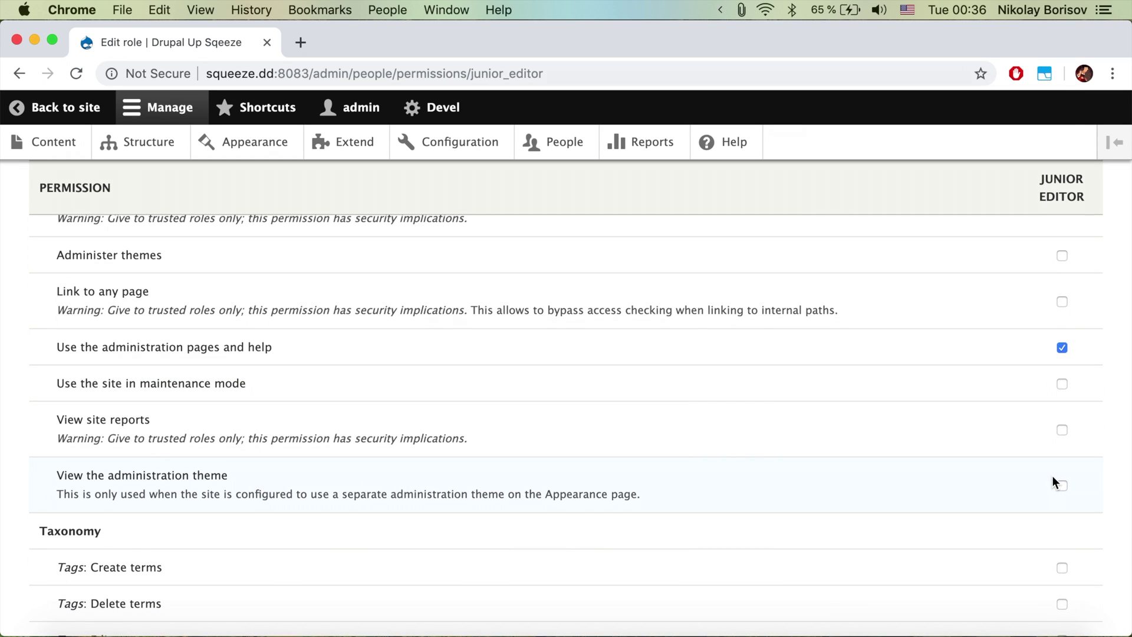
{"action": "left_click", "coordinate": [1062, 486]}
{"action": "scroll", "coordinate": [836, 490], "scroll_direction": "down", "scroll_amount": 8}
{"action": "scroll", "coordinate": [836, 490], "scroll_direction": "down", "scroll_amount": 3}
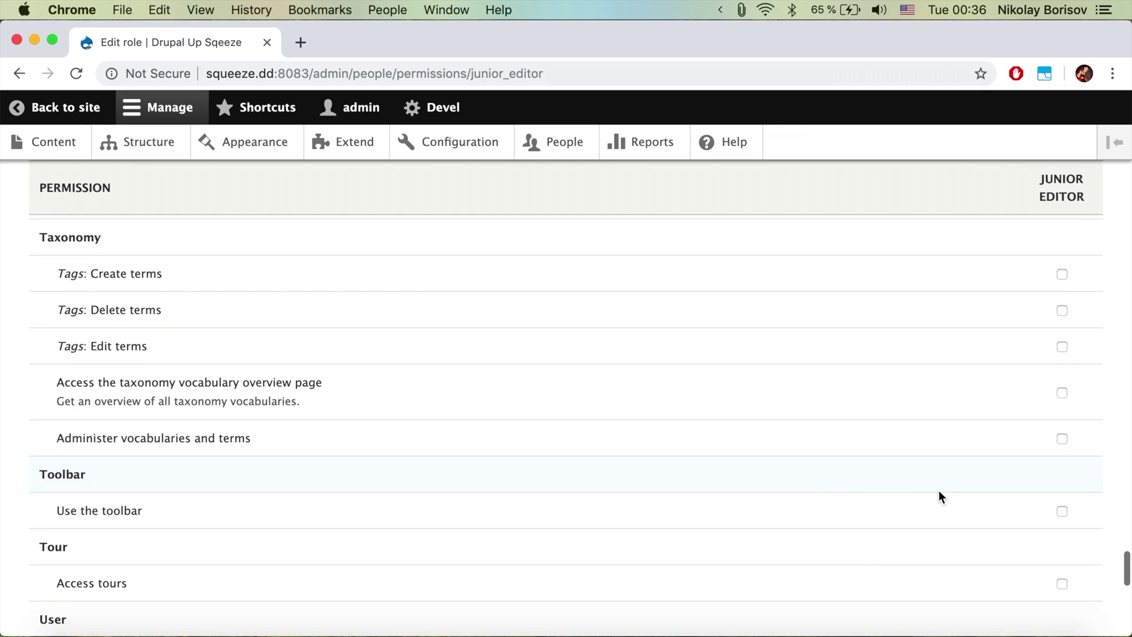
{"action": "left_click", "coordinate": [1062, 511]}
{"action": "scroll", "coordinate": [507, 519], "scroll_direction": "down", "scroll_amount": 20}
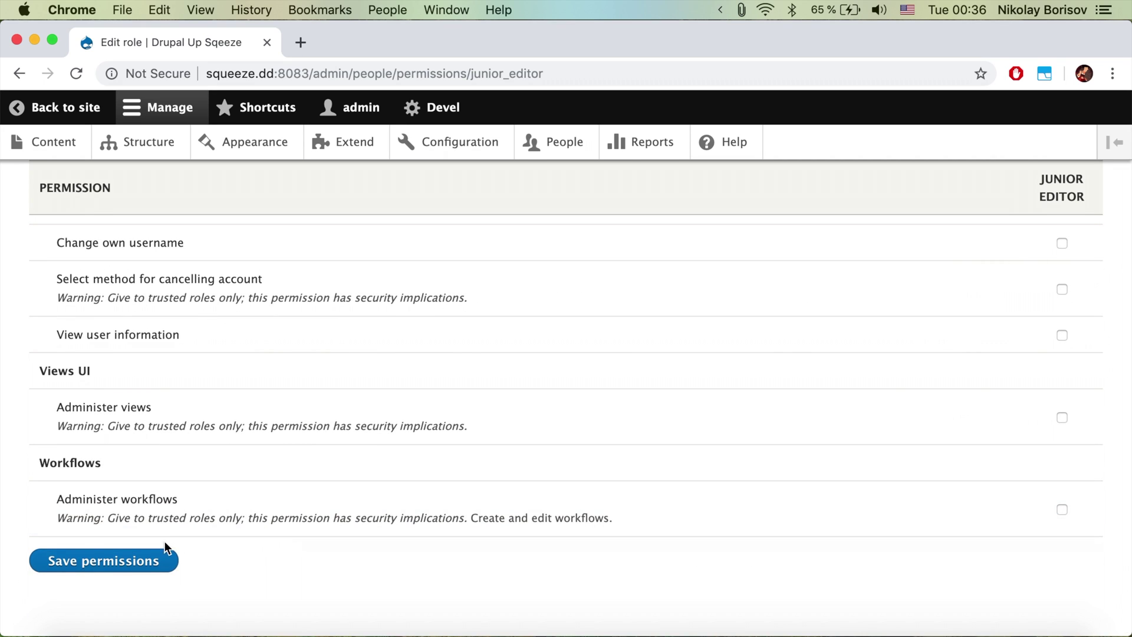
{"action": "left_click", "coordinate": [157, 564]}
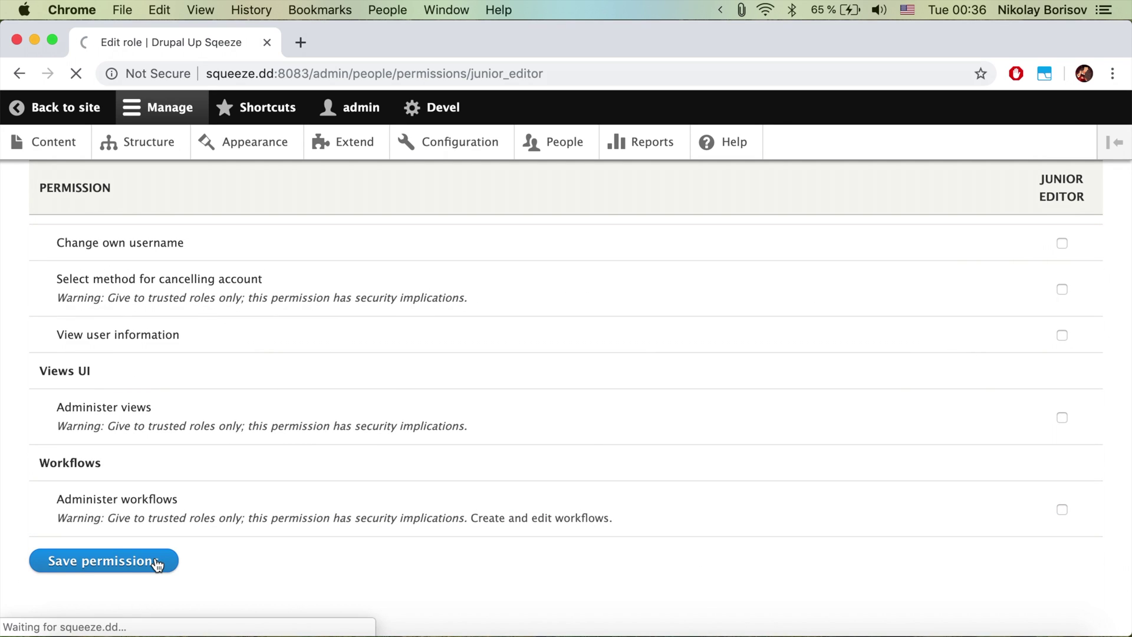
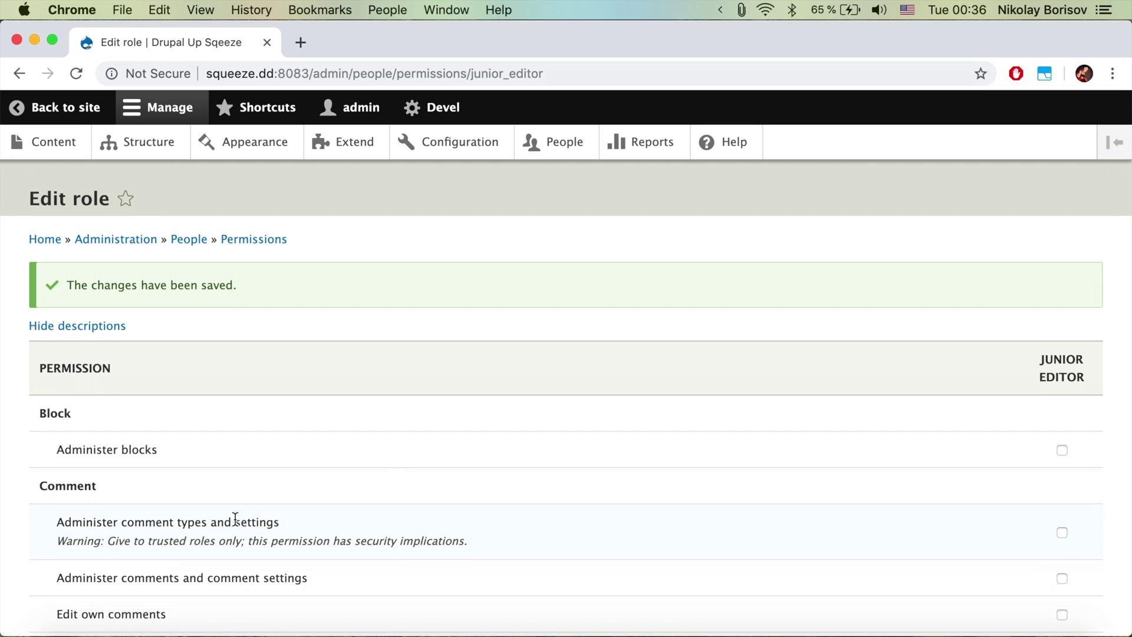
Start a new user on the People page, entering the email name and username editor_jr
{"action": "left_click", "coordinate": [556, 145]}
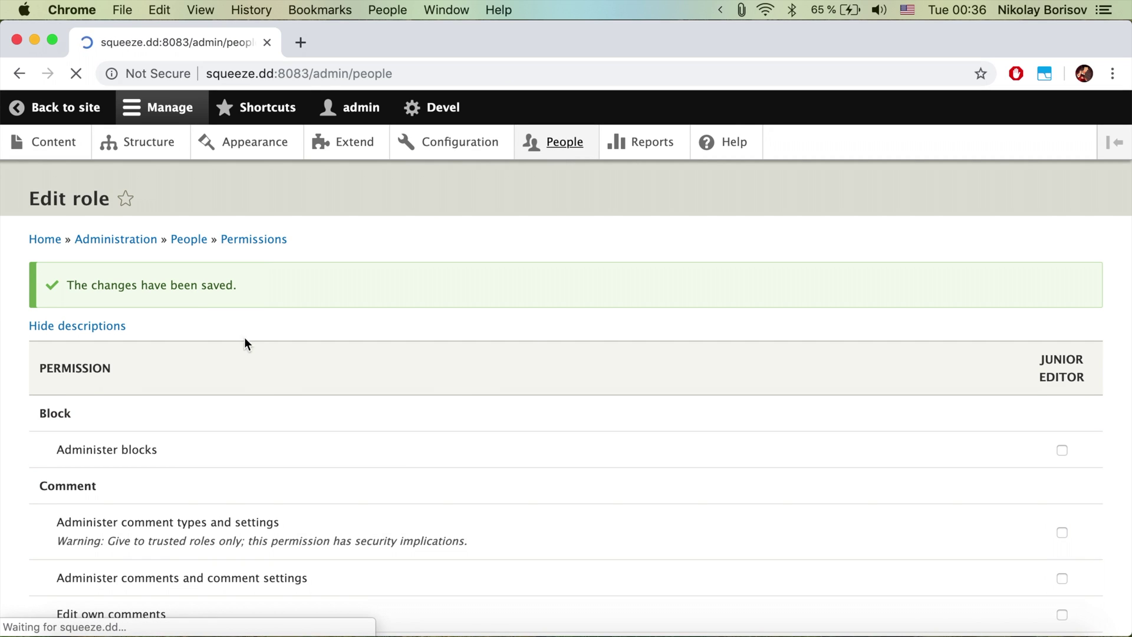
{"action": "left_click", "coordinate": [72, 326]}
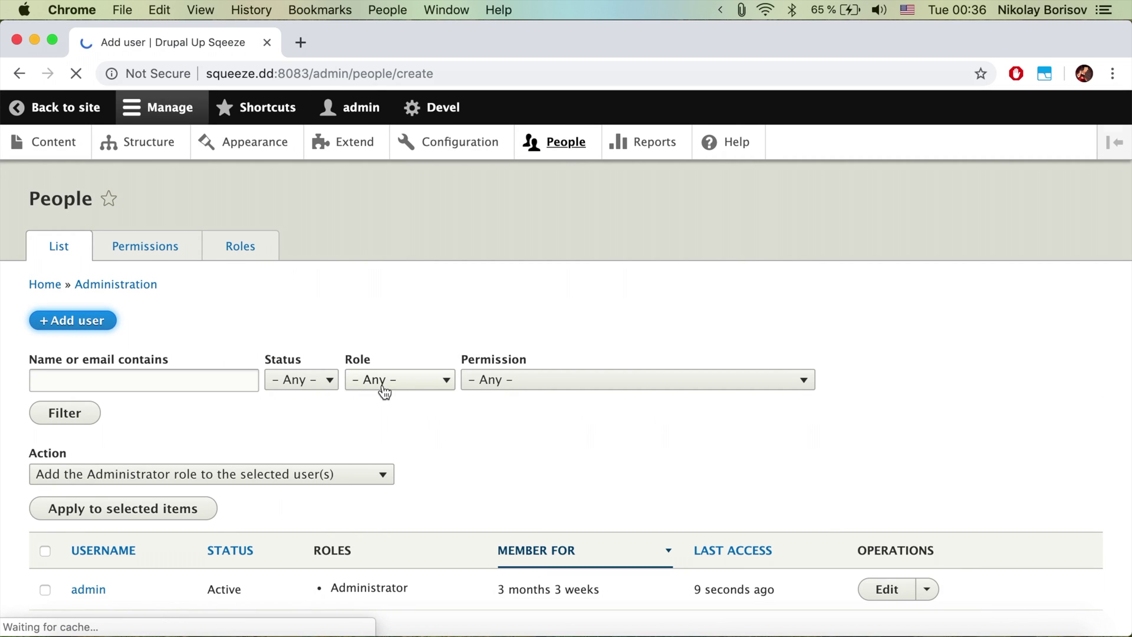
{"action": "left_click", "coordinate": [138, 310]}
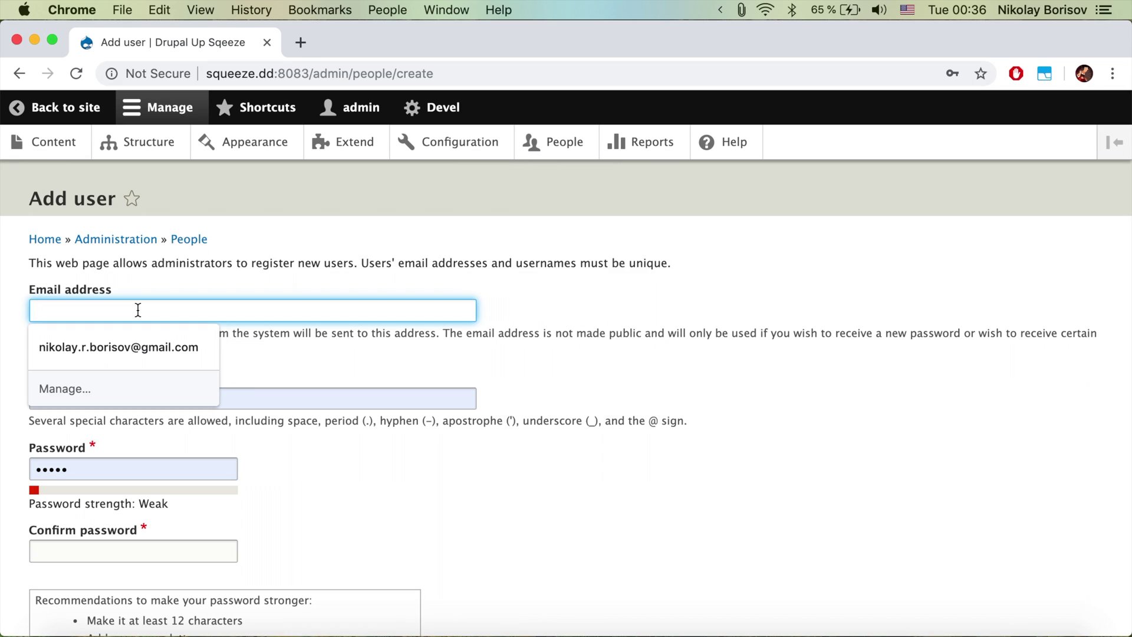
{"action": "type", "text": "ed"}
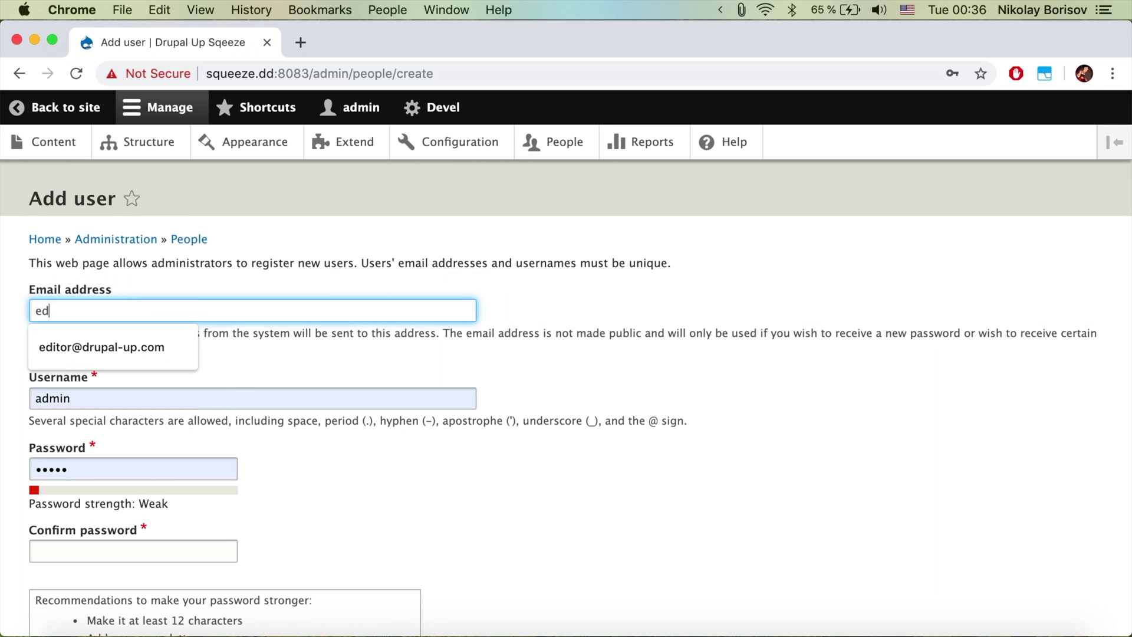
{"action": "type", "text": "itor_js"}
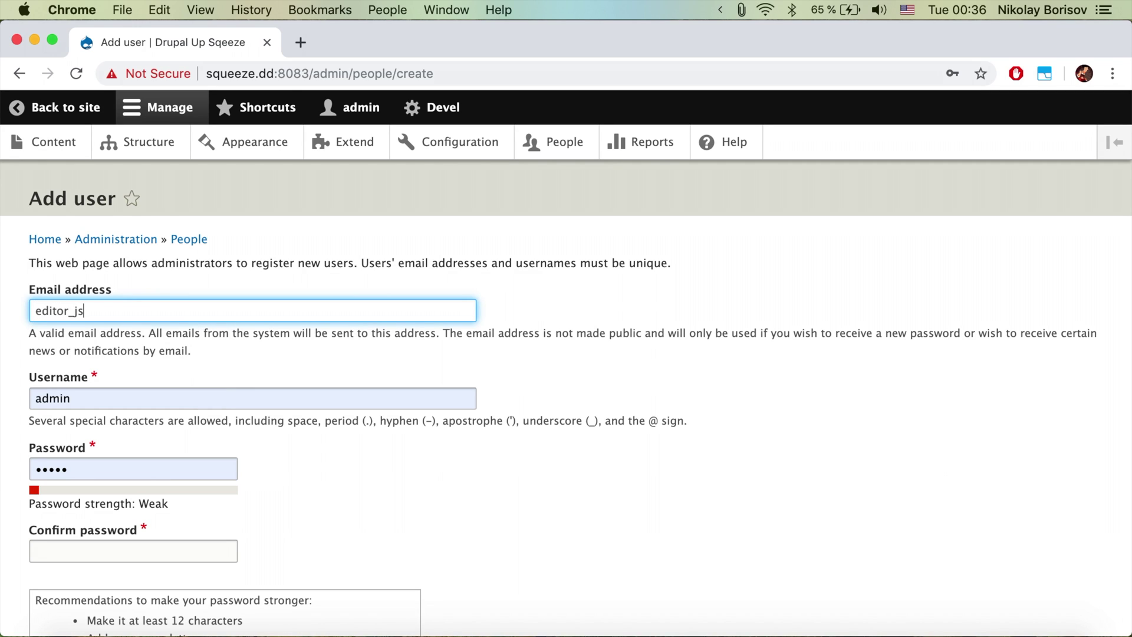
{"action": "key", "text": "BackSpace"}
{"action": "type", "text": "r"}
{"action": "key", "text": "super+a"}
{"action": "key", "text": "super+c"}
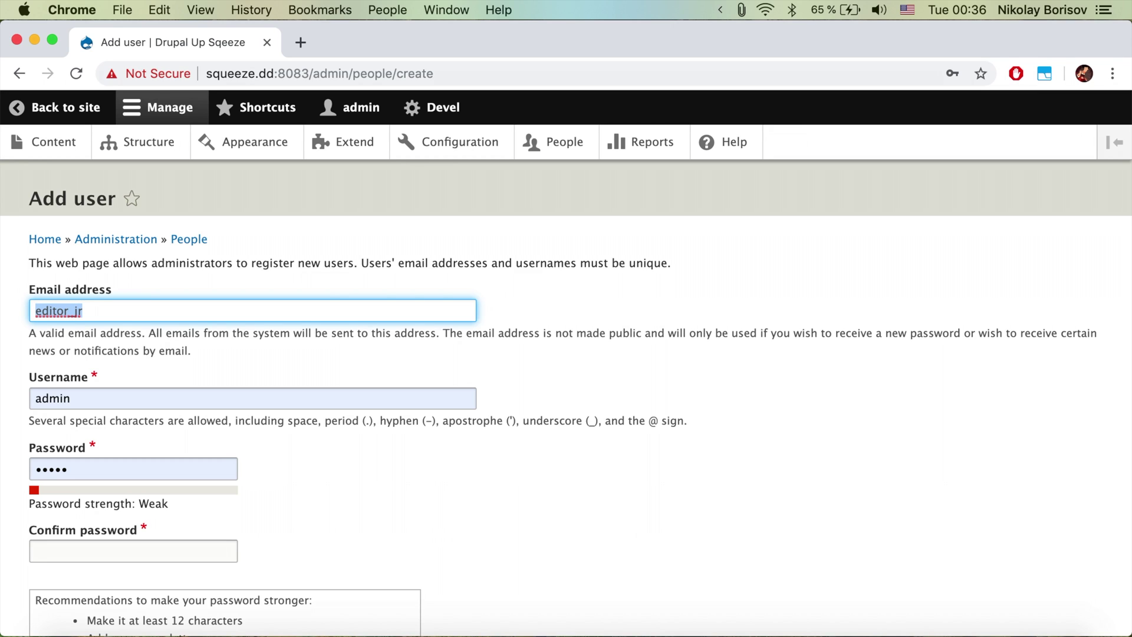
{"action": "left_click", "coordinate": [109, 401]}
{"action": "key", "text": "super+a"}
{"action": "left_click", "coordinate": [53, 420]}
{"action": "key", "text": "super+v"}
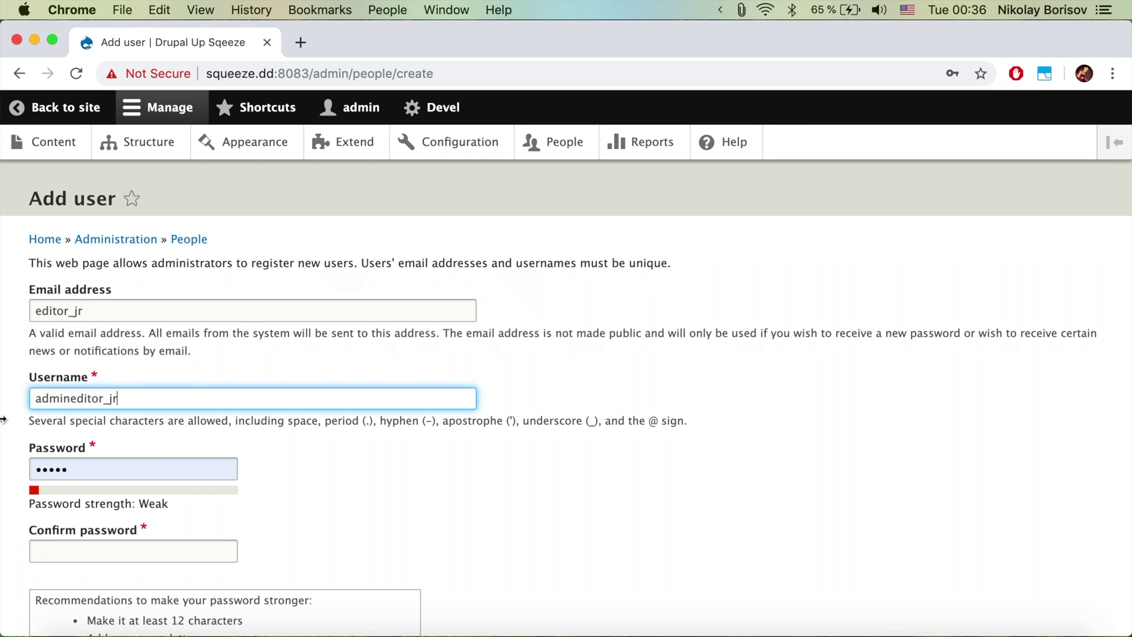
Finish the account's email address and fill in the password and its confirmation
{"action": "left_click", "coordinate": [111, 313]}
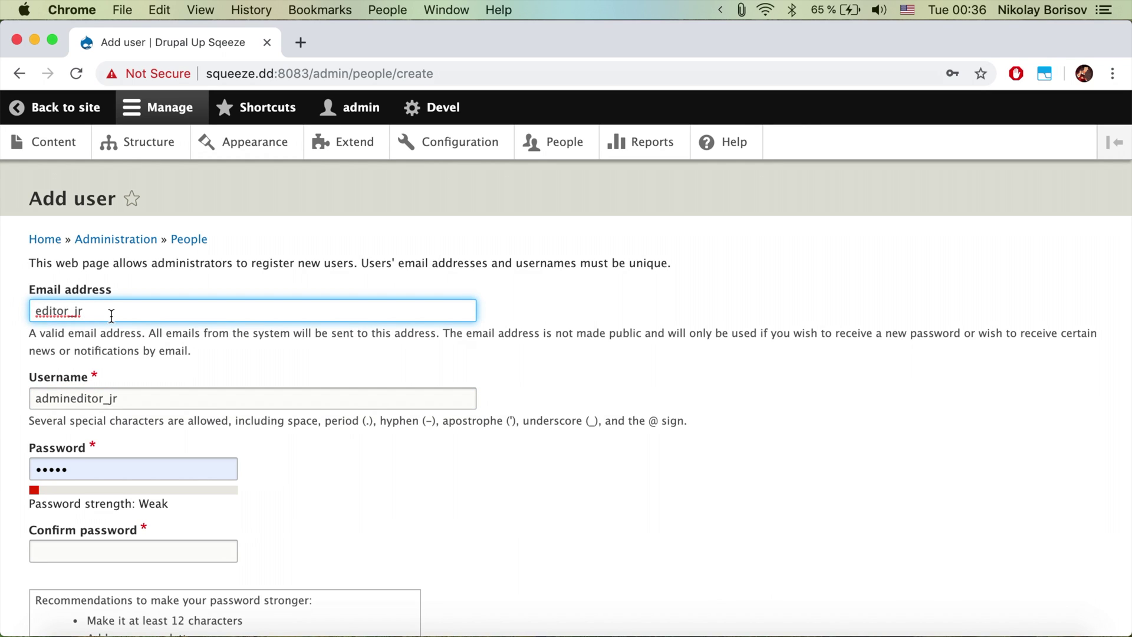
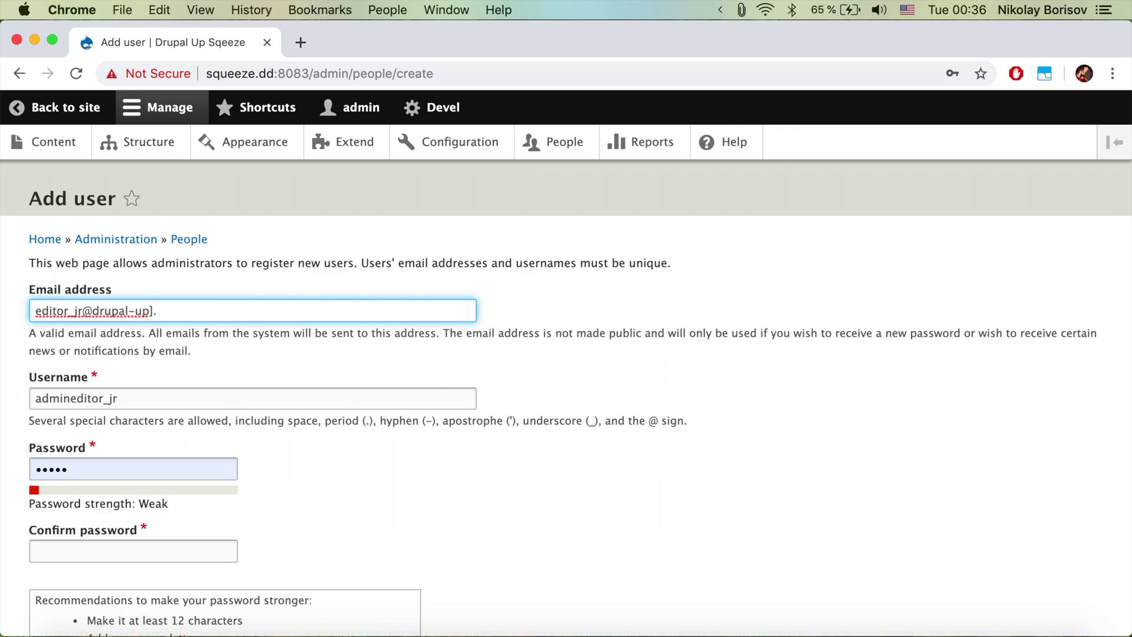
{"action": "key", "text": "BackSpace"}
{"action": "key", "text": "Tab"}
{"action": "key", "text": "Escape"}
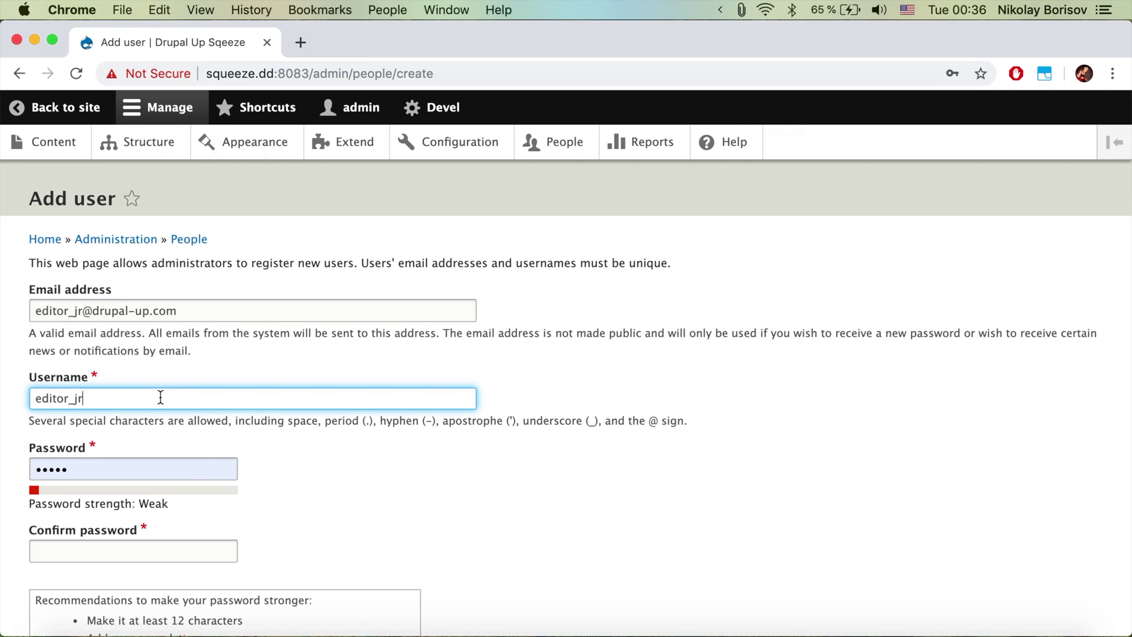
{"action": "left_click", "coordinate": [76, 471]}
{"action": "key", "text": "super+v"}
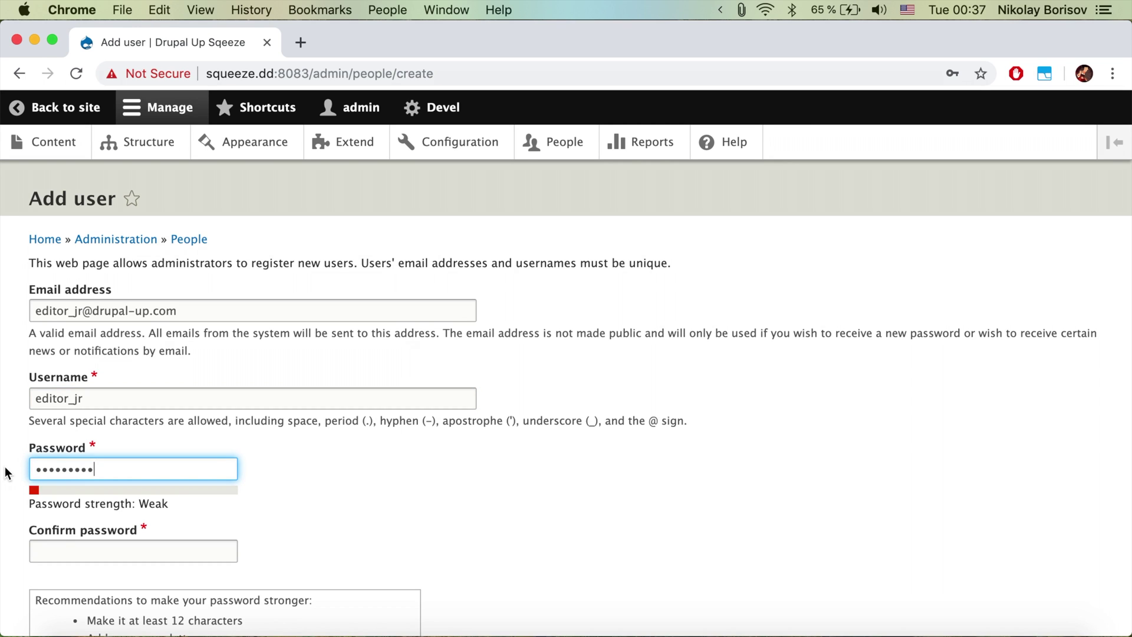
{"action": "left_click", "coordinate": [69, 556]}
{"action": "key", "text": "super+v"}
{"action": "left_click", "coordinate": [10, 549]}
Give the account the Junior Editor role, create it, and copy the site URL into Firefox
{"action": "scroll", "coordinate": [10, 549], "scroll_direction": "down", "scroll_amount": 6}
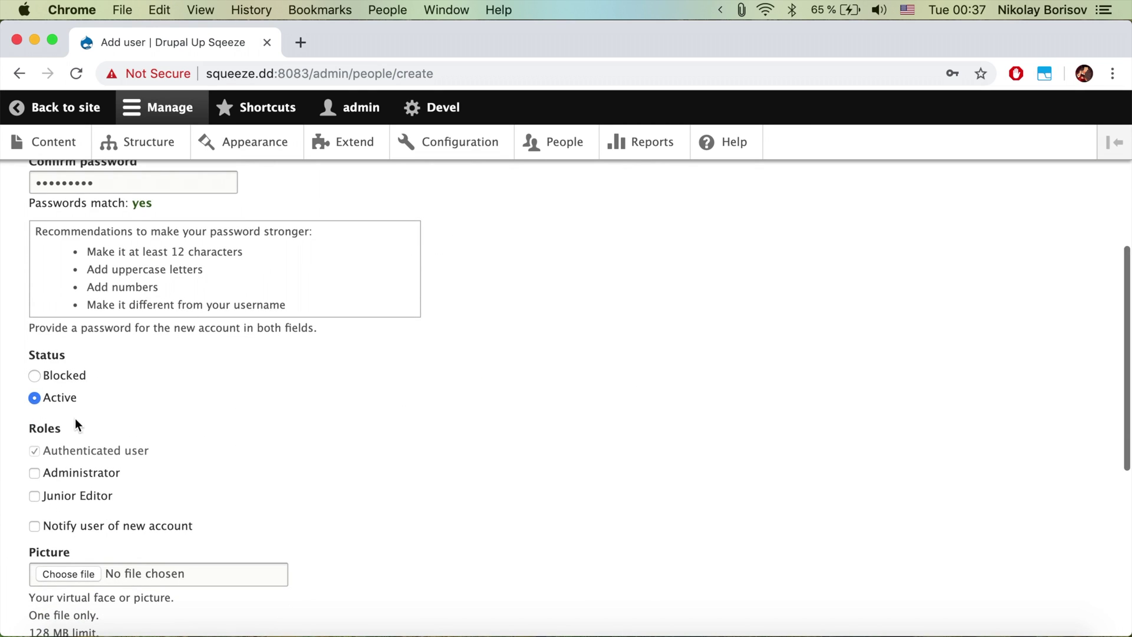
{"action": "left_click", "coordinate": [82, 503]}
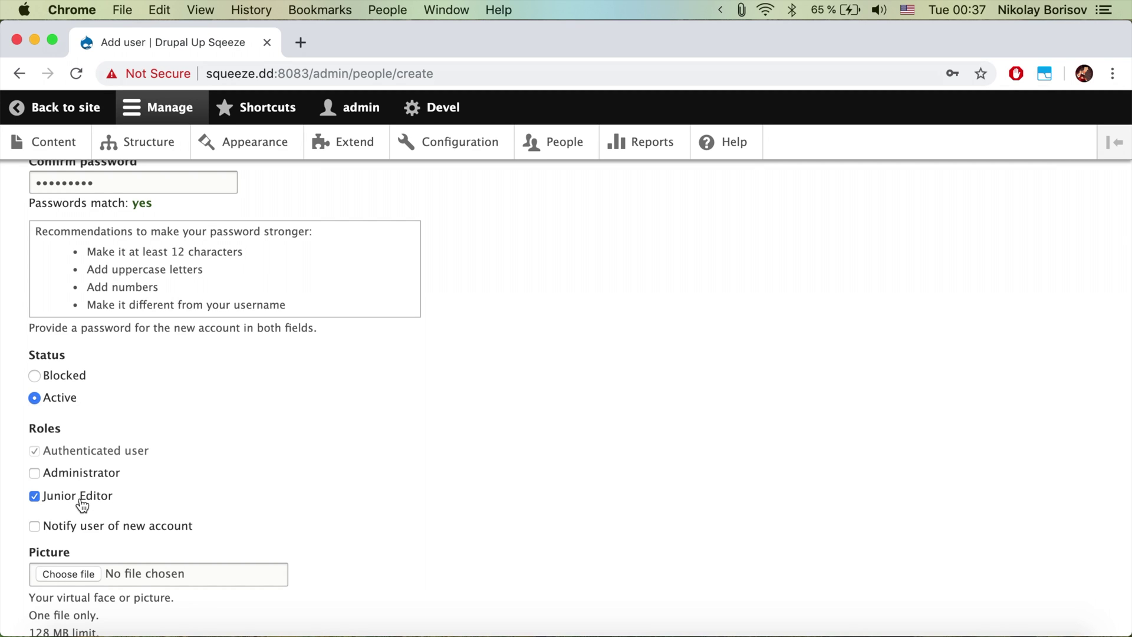
{"action": "scroll", "coordinate": [183, 490], "scroll_direction": "down", "scroll_amount": 7}
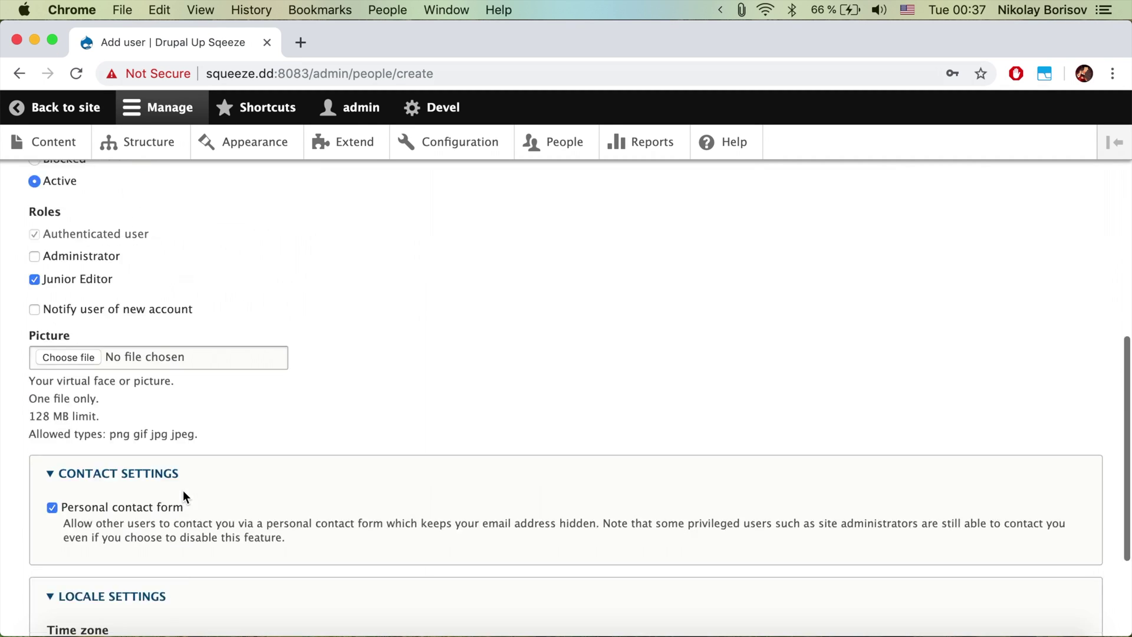
{"action": "left_click", "coordinate": [162, 539]}
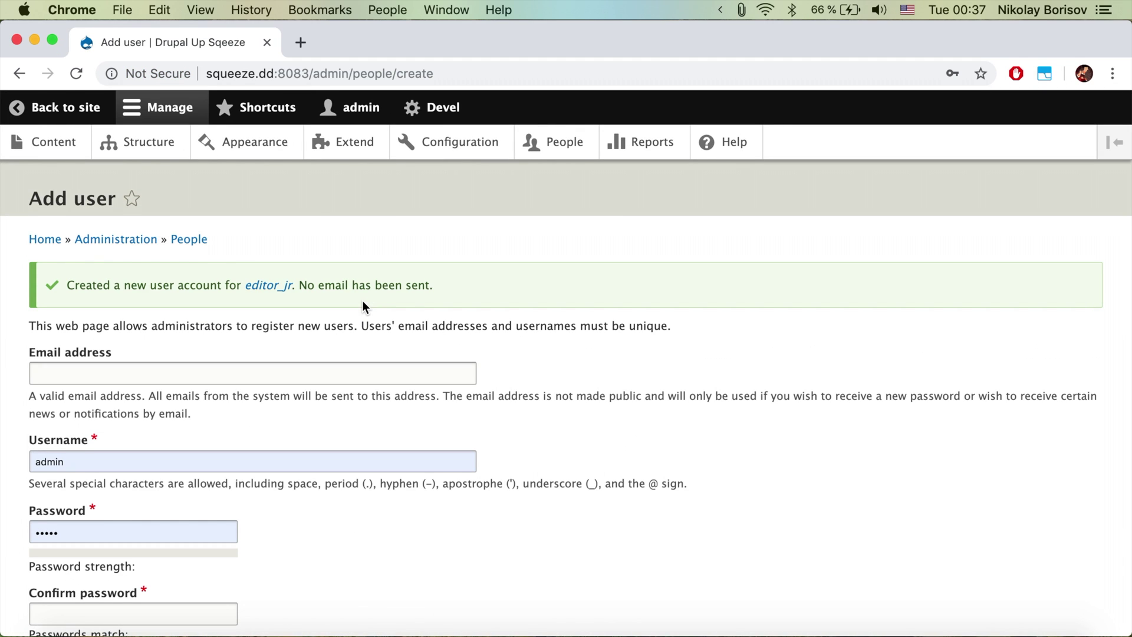
{"action": "left_click_drag", "start_coordinate": [310, 73], "coordinate": [201, 76]}
{"action": "key", "text": "super+c"}
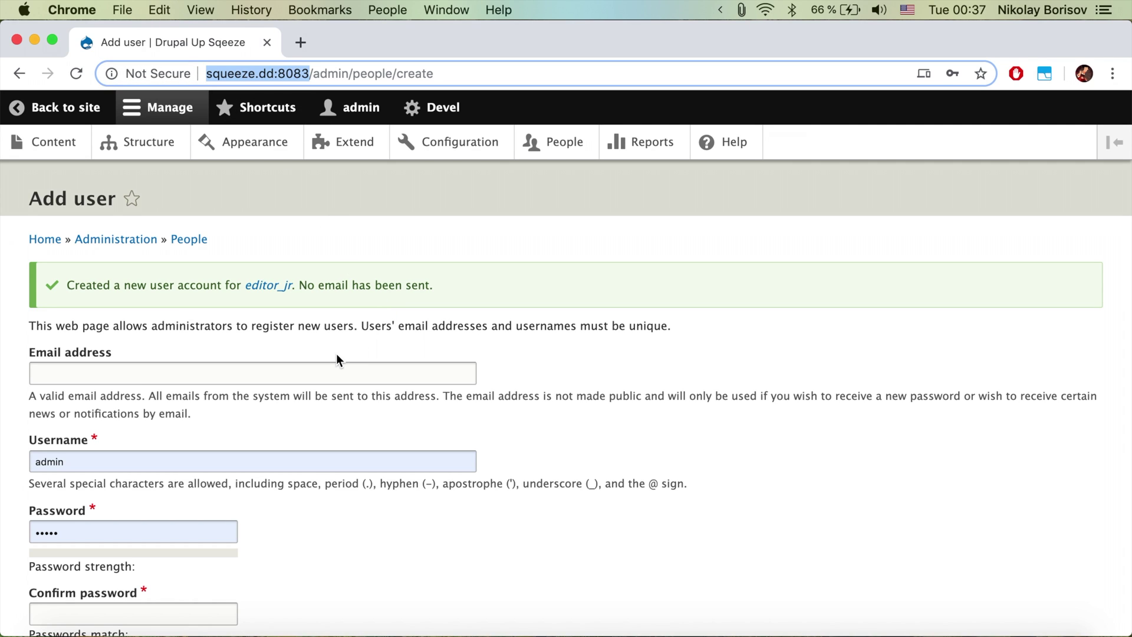
{"action": "left_click", "coordinate": [540, 628]}
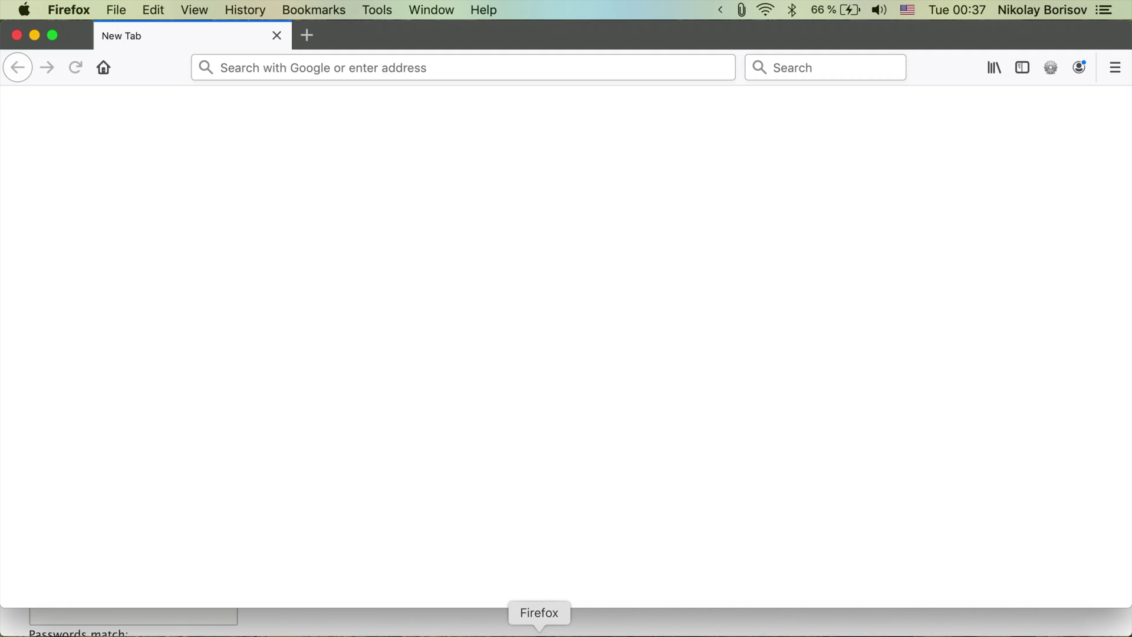
Load the copied site address in Firefox and go to its login page
{"action": "left_click", "coordinate": [313, 68]}
{"action": "key", "text": "super+v"}
{"action": "key", "text": "Return"}
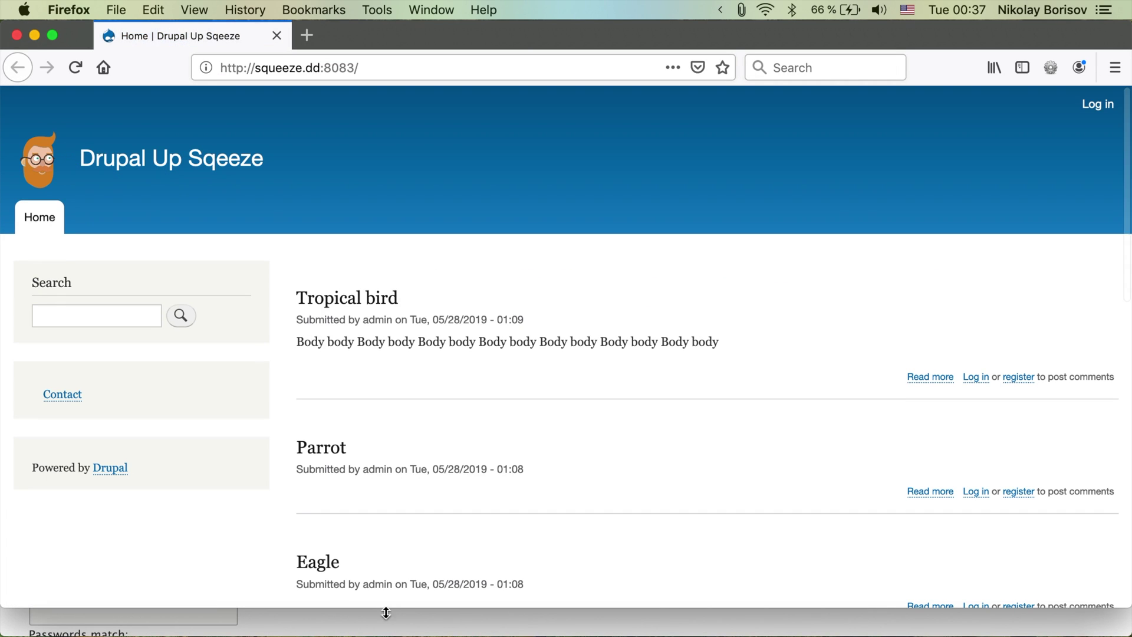
{"action": "left_click", "coordinate": [1097, 105]}
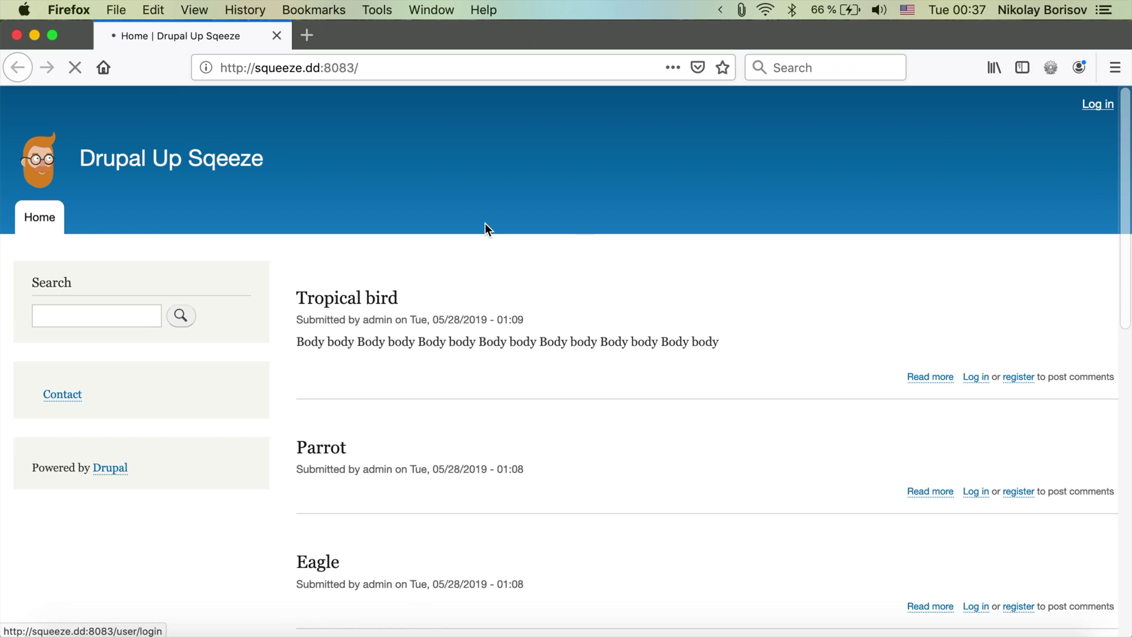
Log in as editor_jr with the account password, declining Firefox's offer to save it
{"action": "left_click", "coordinate": [344, 407]}
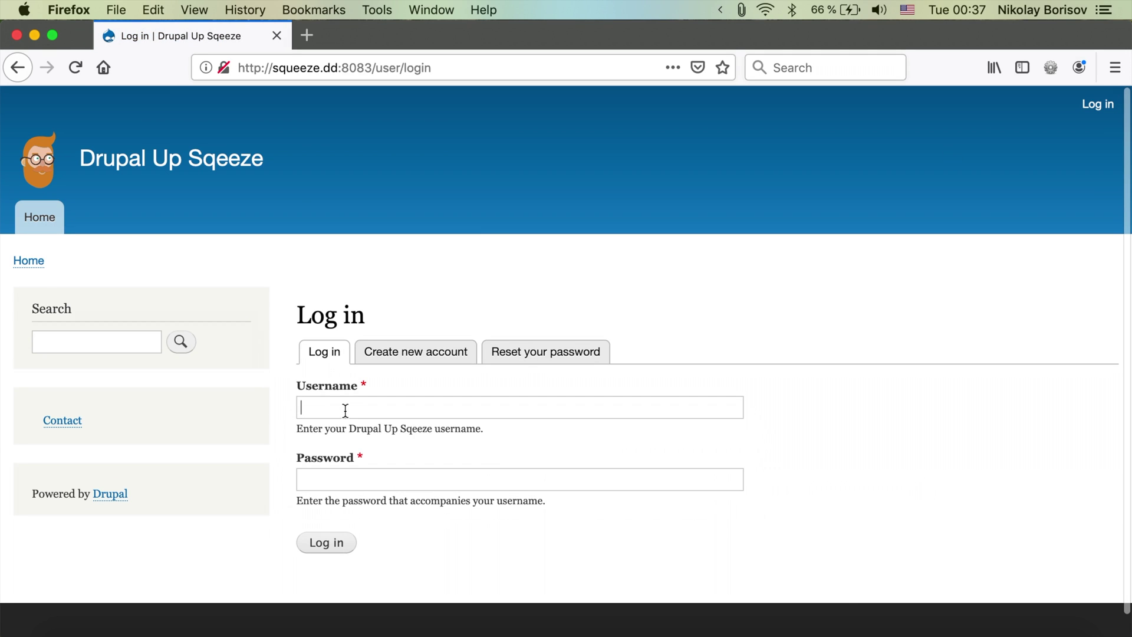
{"action": "key", "text": "super+v"}
{"action": "key", "text": "super+a"}
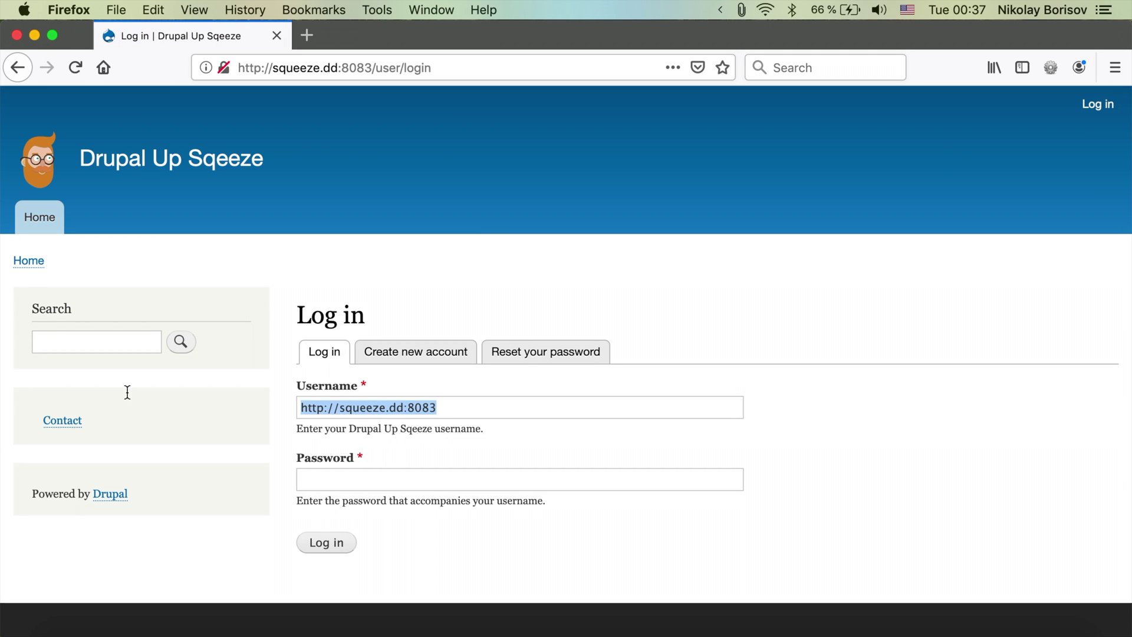
{"action": "key", "text": "BackSpace"}
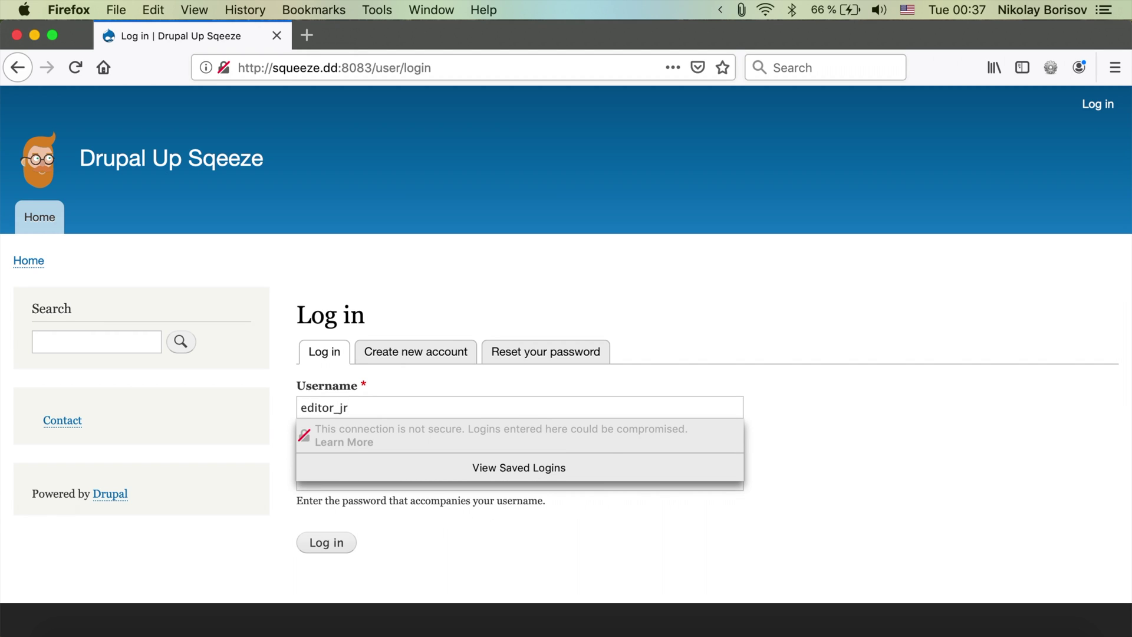
{"action": "key", "text": "super+a"}
{"action": "key", "text": "super+c"}
{"action": "key", "text": "Tab"}
{"action": "key", "text": "super+v"}
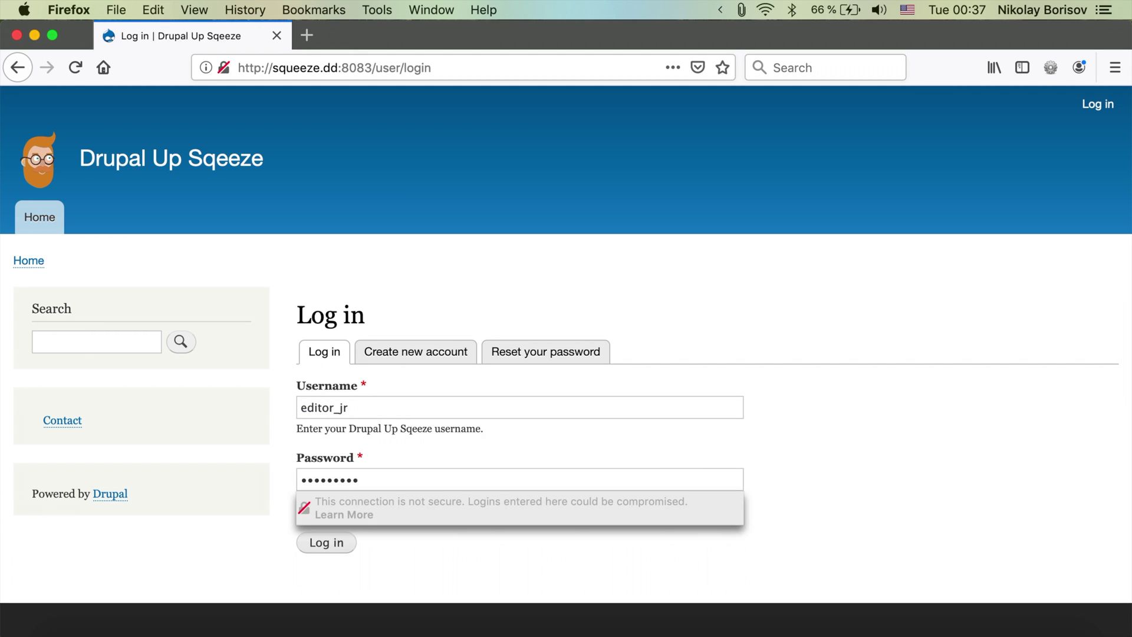
{"action": "left_click", "coordinate": [329, 542]}
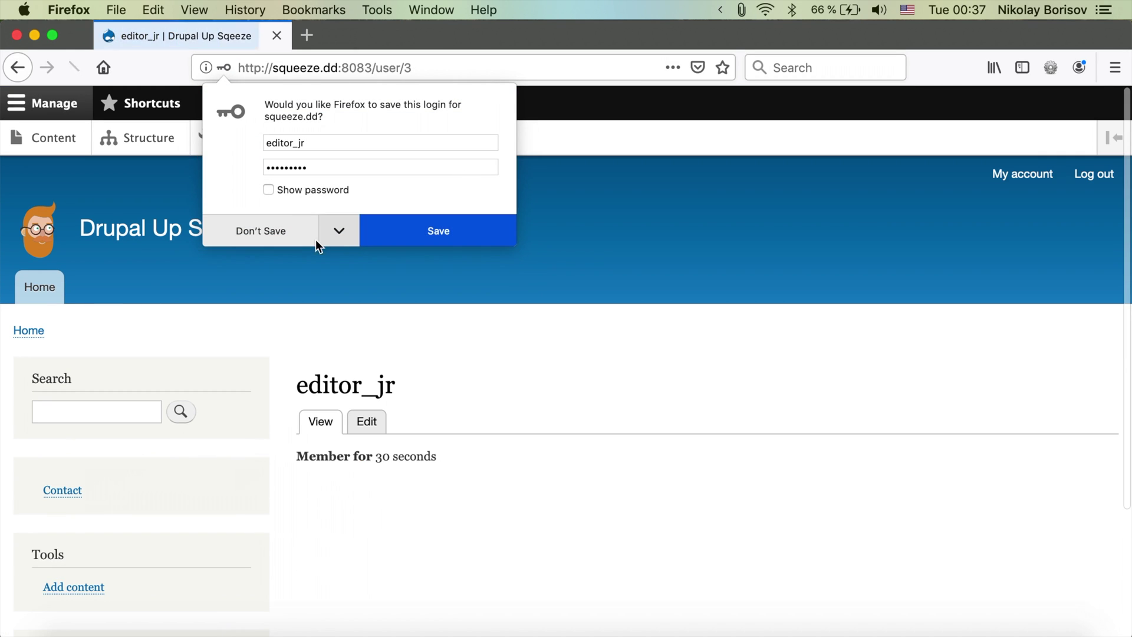
{"action": "left_click", "coordinate": [289, 235]}
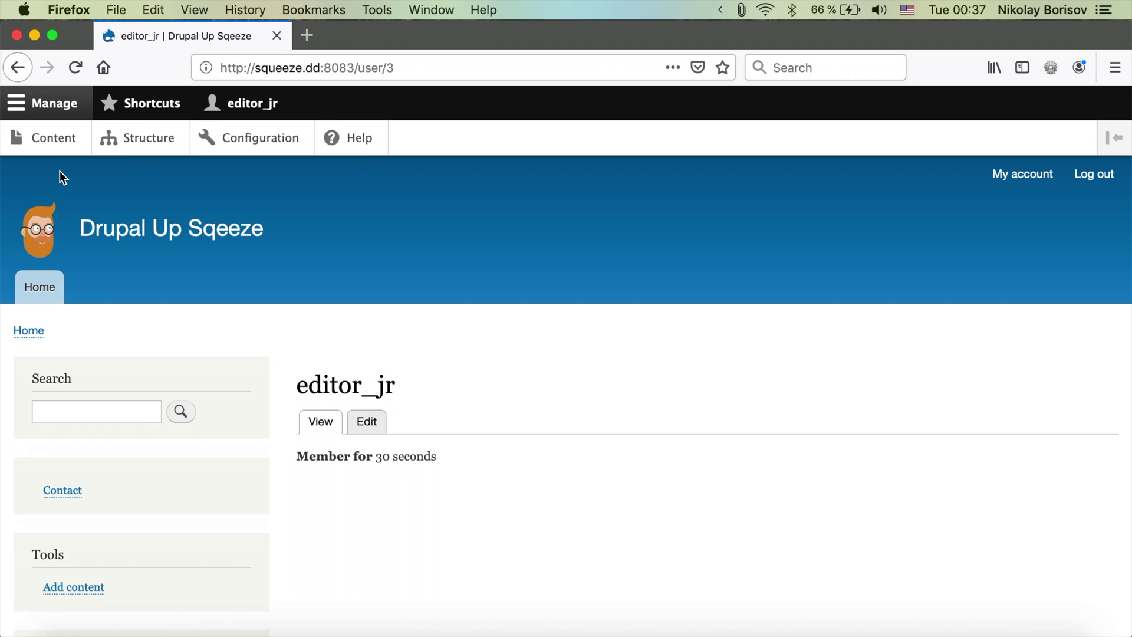
Edit Tropical bird from the content list, confirming the moderation state stays Draft
{"action": "left_click", "coordinate": [52, 150]}
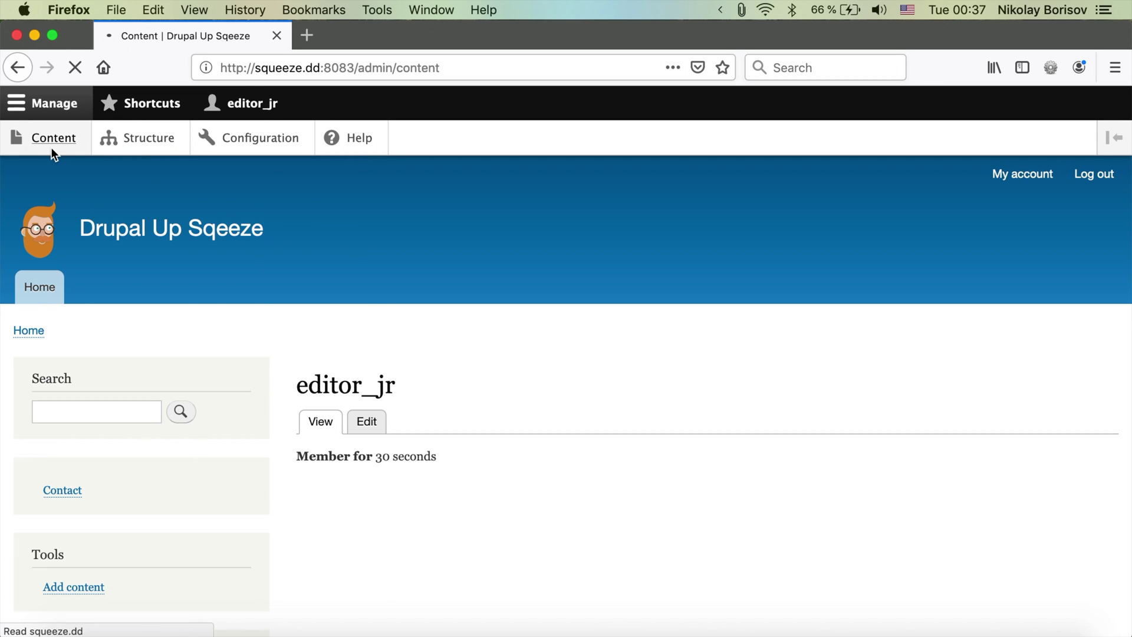
{"action": "scroll", "coordinate": [795, 500], "scroll_direction": "down", "scroll_amount": 5}
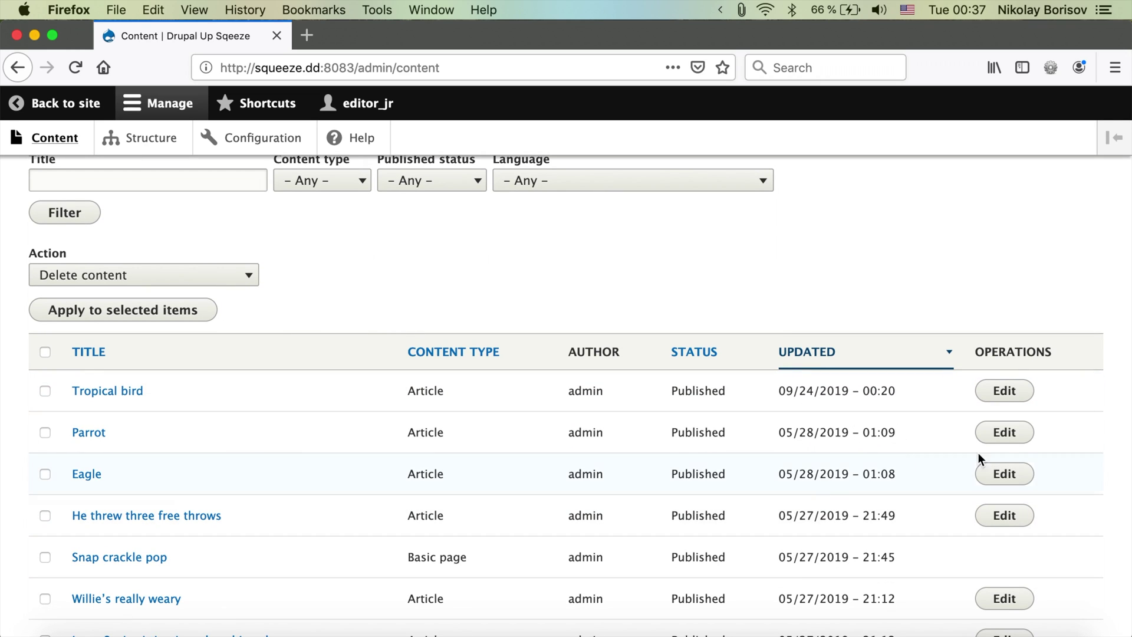
{"action": "left_click", "coordinate": [1012, 401]}
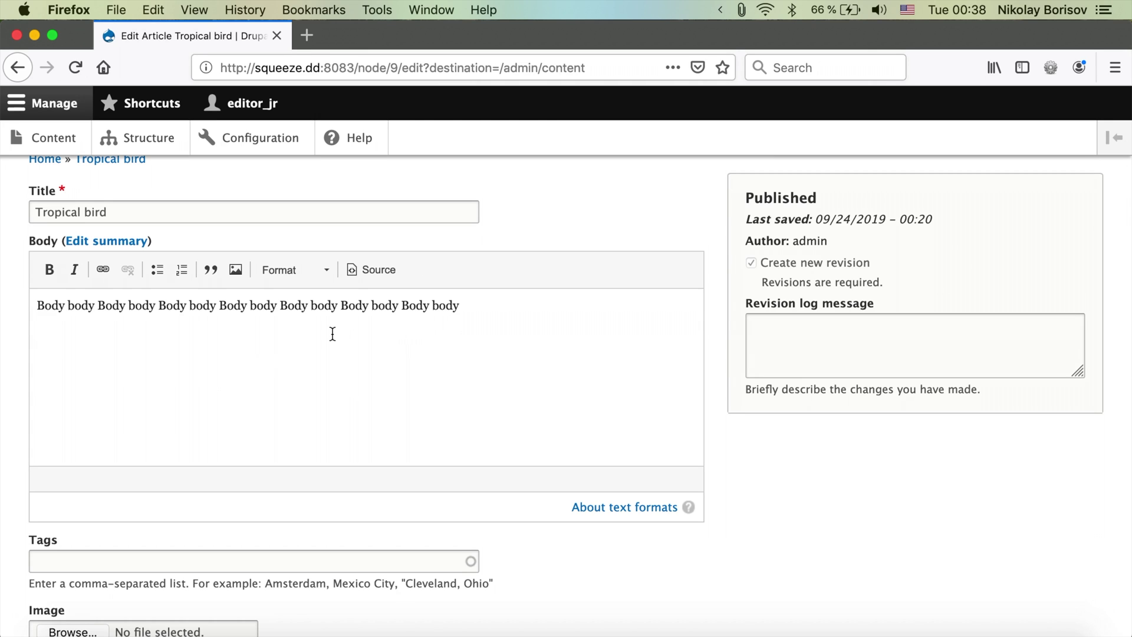
{"action": "scroll", "coordinate": [295, 395], "scroll_direction": "down", "scroll_amount": 10}
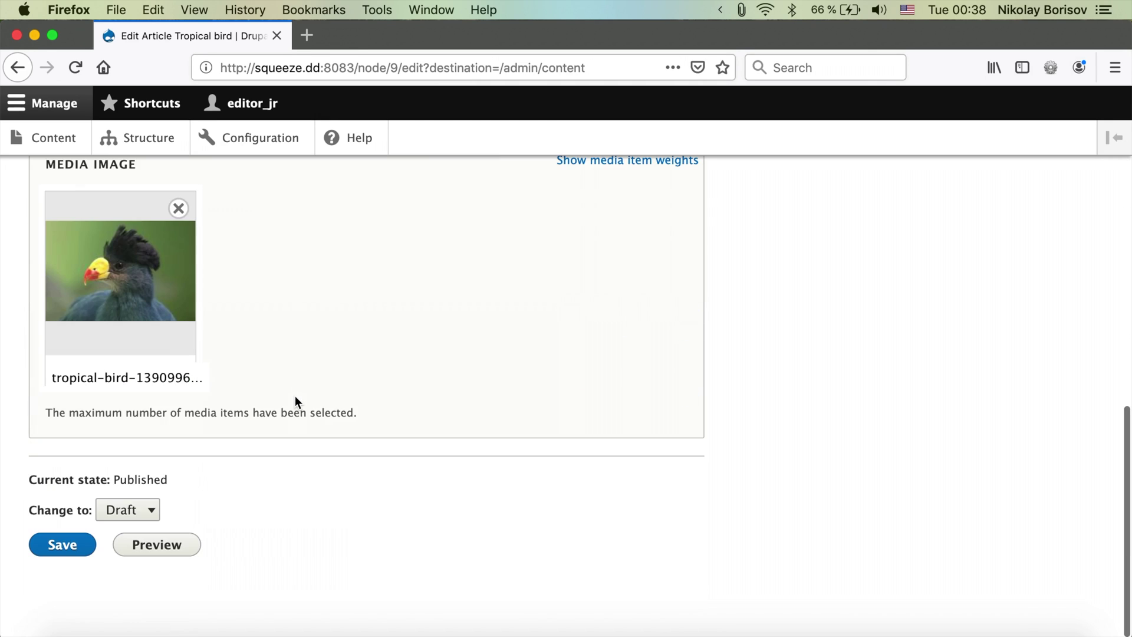
{"action": "left_click", "coordinate": [126, 511]}
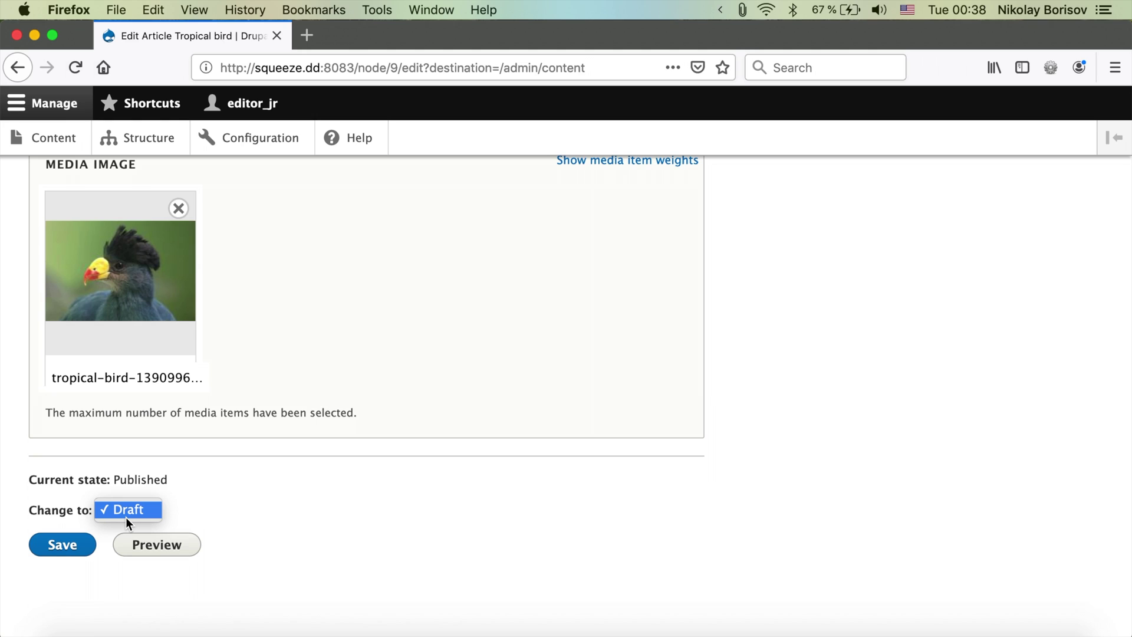
{"action": "left_click", "coordinate": [287, 517]}
{"action": "scroll", "coordinate": [287, 517], "scroll_direction": "up", "scroll_amount": 10}
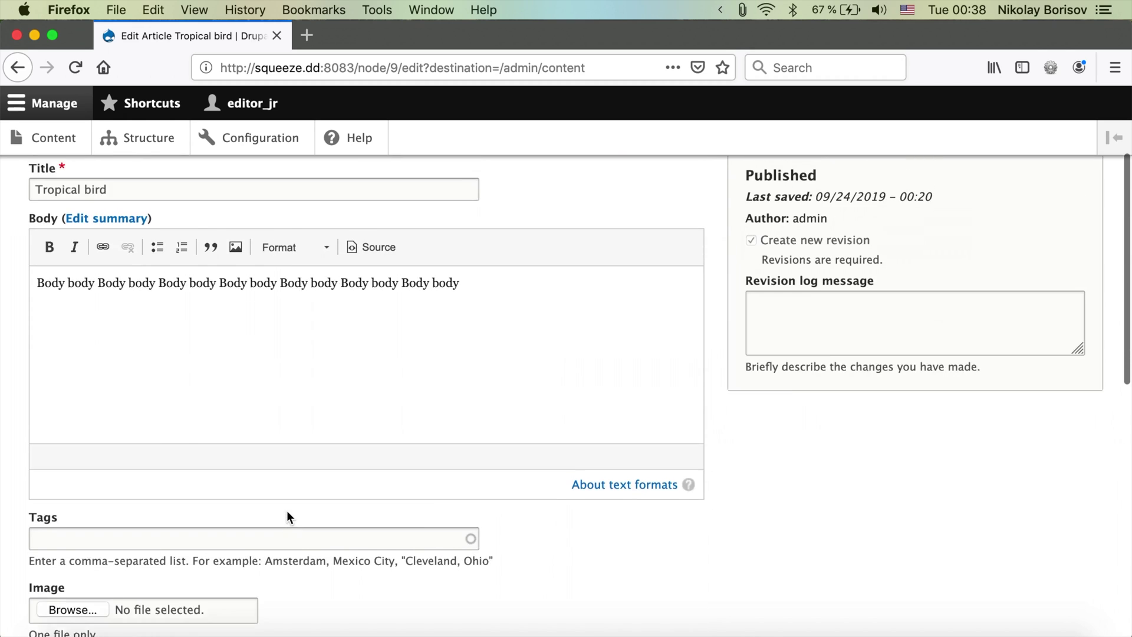
{"action": "scroll", "coordinate": [286, 511], "scroll_direction": "up", "scroll_amount": 3}
Go back to the content list and reopen Tropical bird's edit form at the body text
{"action": "left_click", "coordinate": [57, 142]}
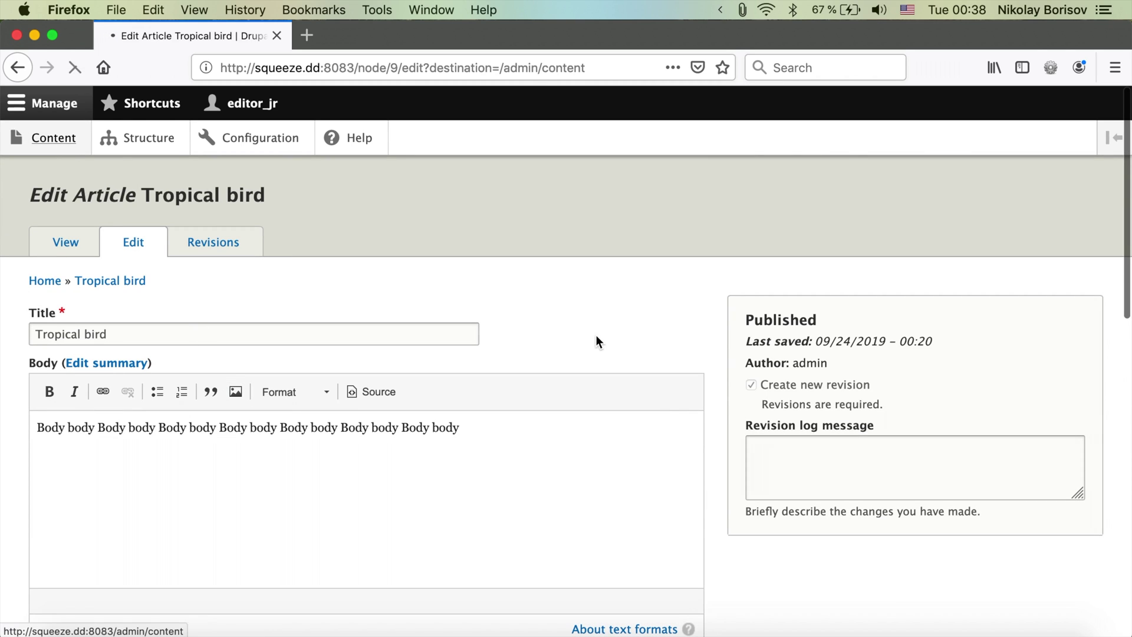
{"action": "scroll", "coordinate": [1002, 513], "scroll_direction": "down", "scroll_amount": 3}
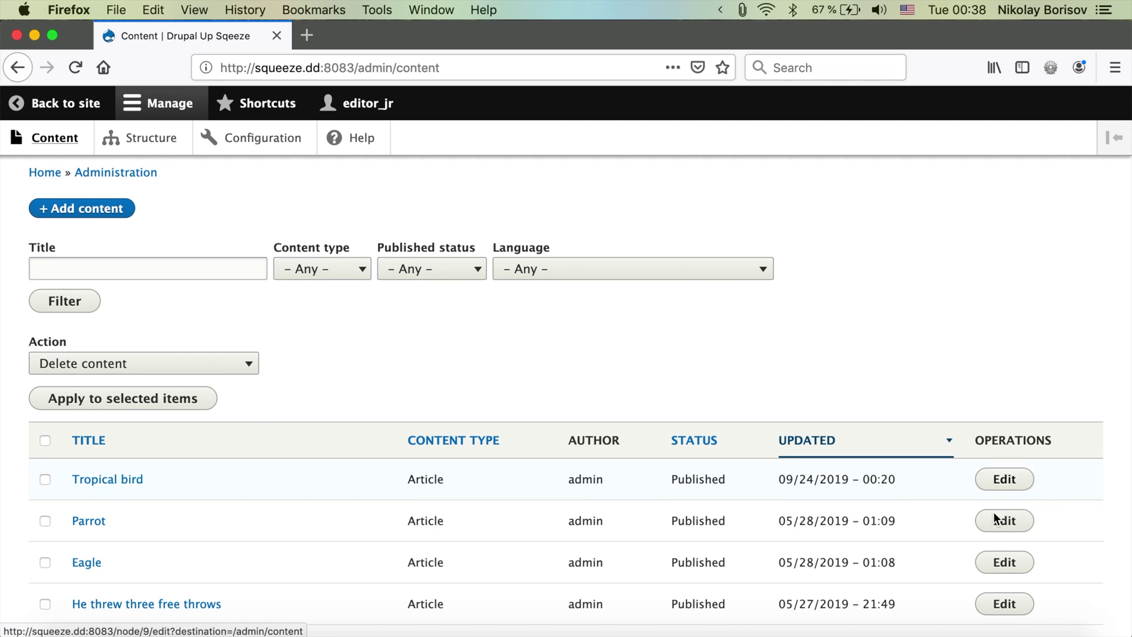
{"action": "scroll", "coordinate": [1004, 540], "scroll_direction": "down", "scroll_amount": 5}
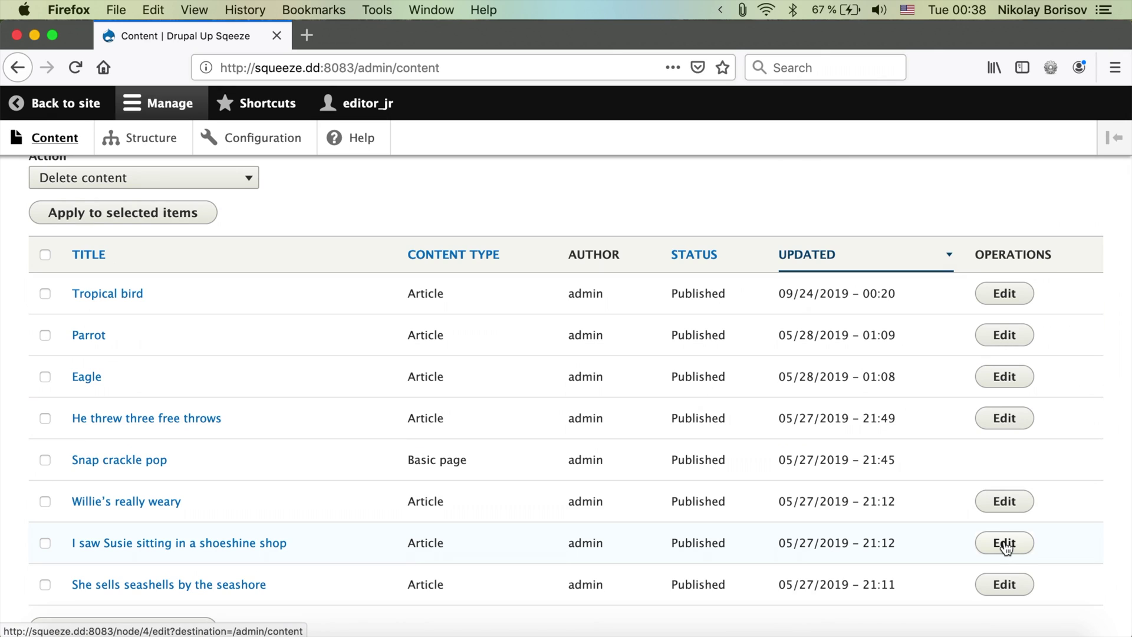
{"action": "left_click", "coordinate": [1005, 294]}
{"action": "scroll", "coordinate": [944, 313], "scroll_direction": "up", "scroll_amount": 5}
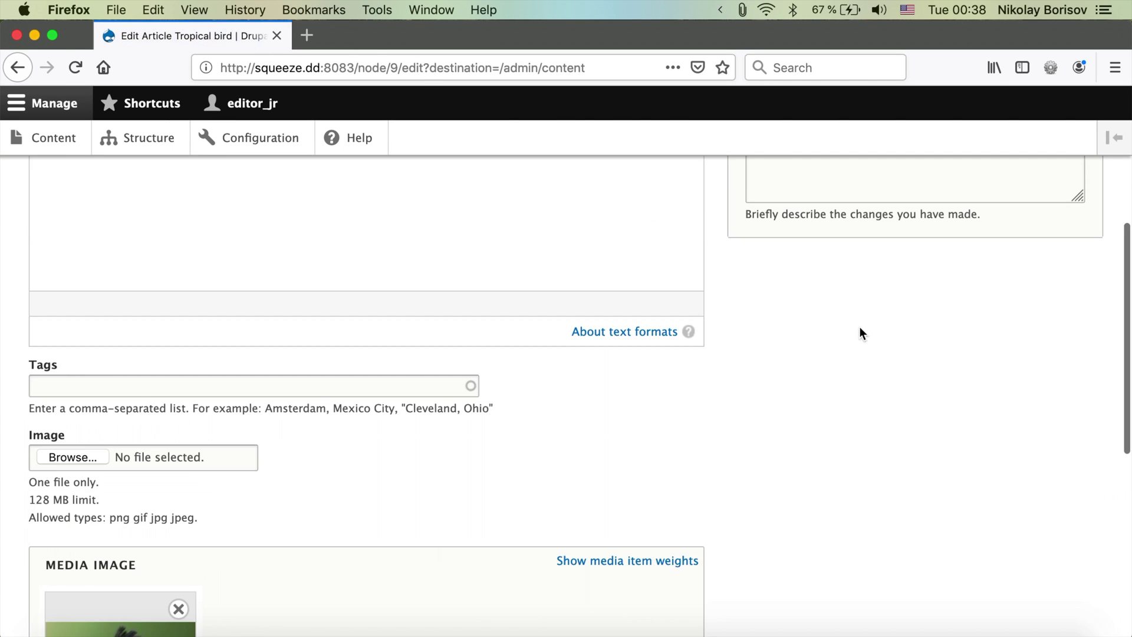
{"action": "left_click", "coordinate": [543, 455]}
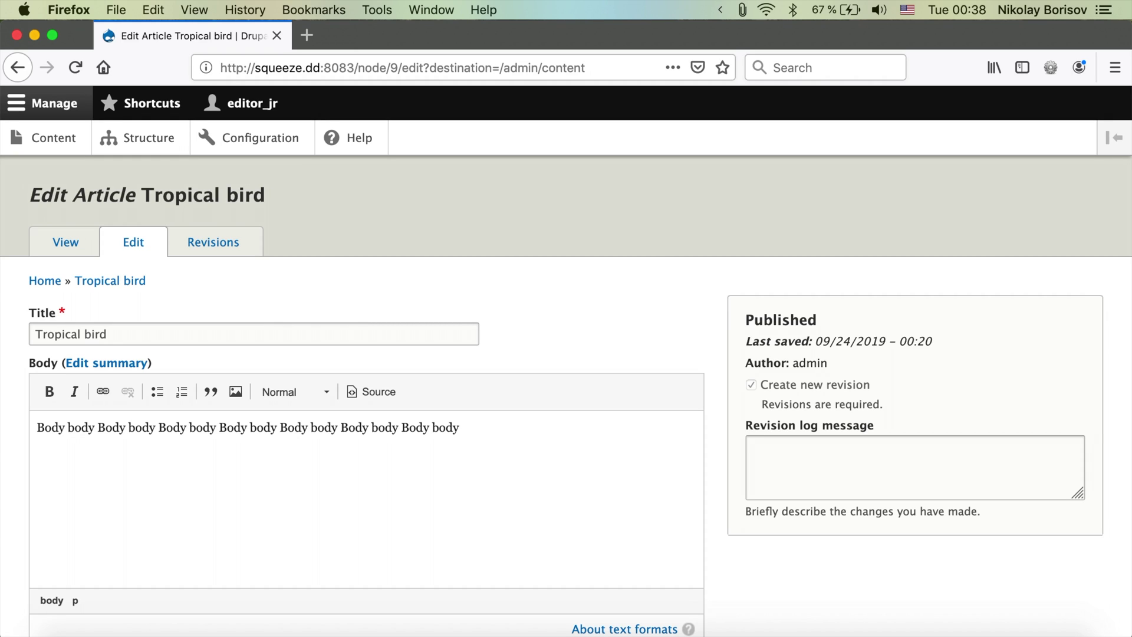
Add the paragraph 'Additional interesting text.' with revision log 'Adding additional interesting text' and save
{"action": "key", "text": "Return"}
{"action": "type", "text": "Additional interesting text."}
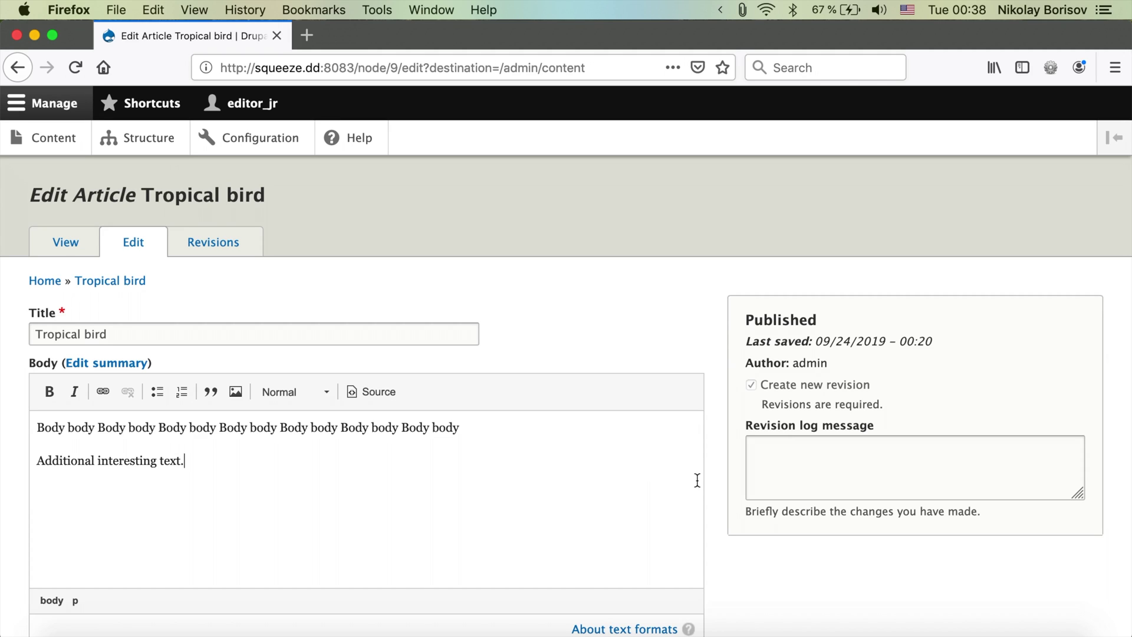
{"action": "left_click", "coordinate": [830, 497]}
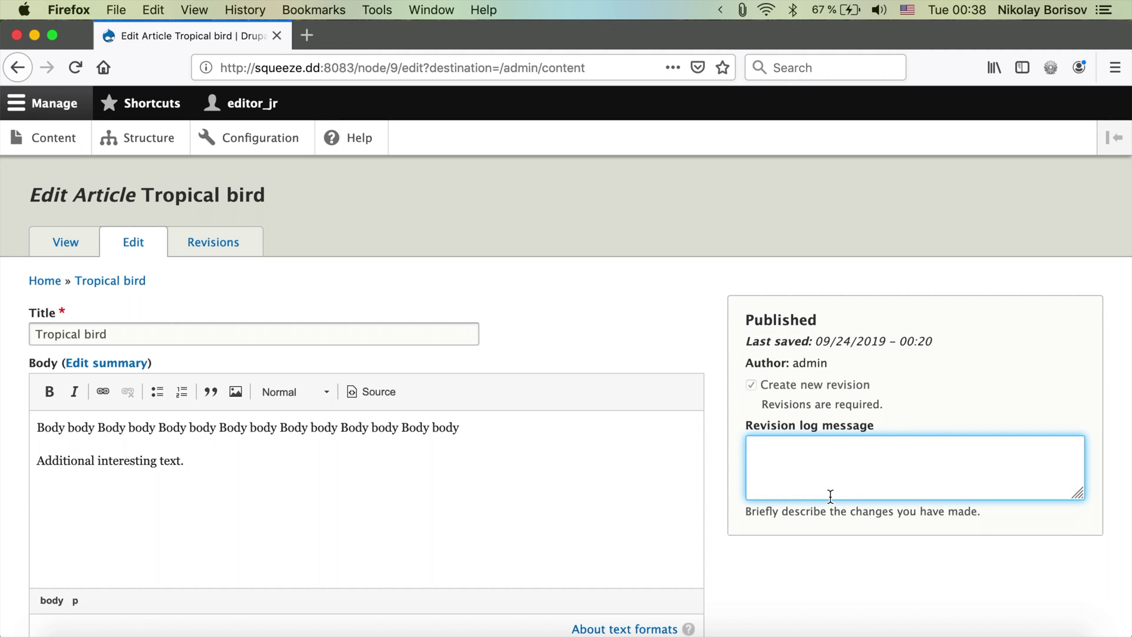
{"action": "type", "text": "Adding additional interesting "}
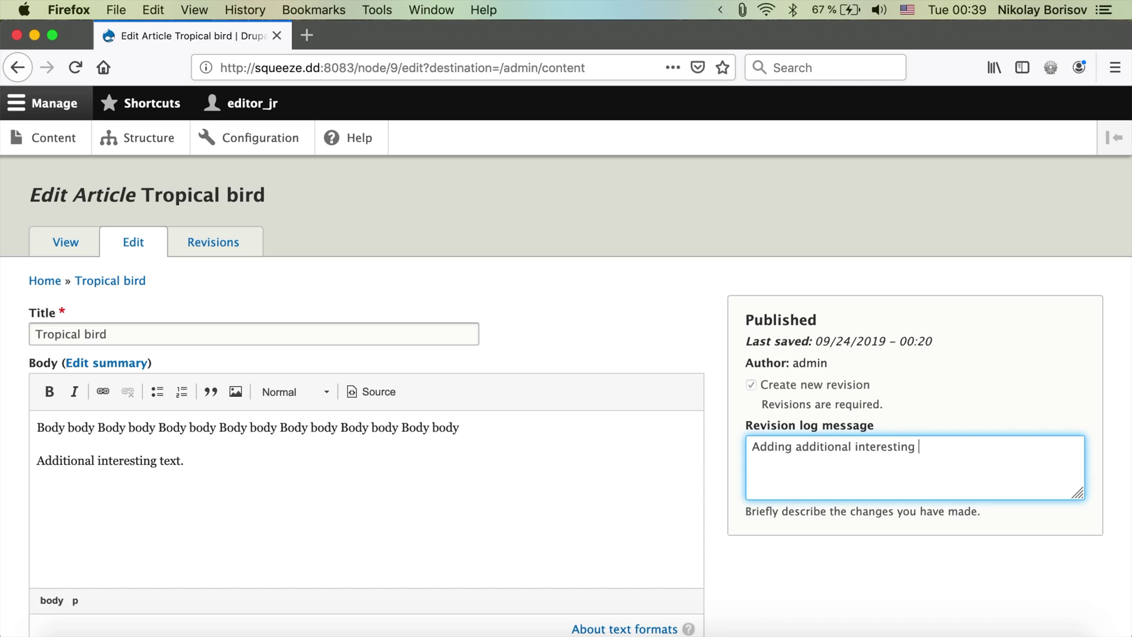
{"action": "type", "text": "text."}
{"action": "scroll", "coordinate": [498, 444], "scroll_direction": "down", "scroll_amount": 15}
{"action": "left_click", "coordinate": [51, 550]}
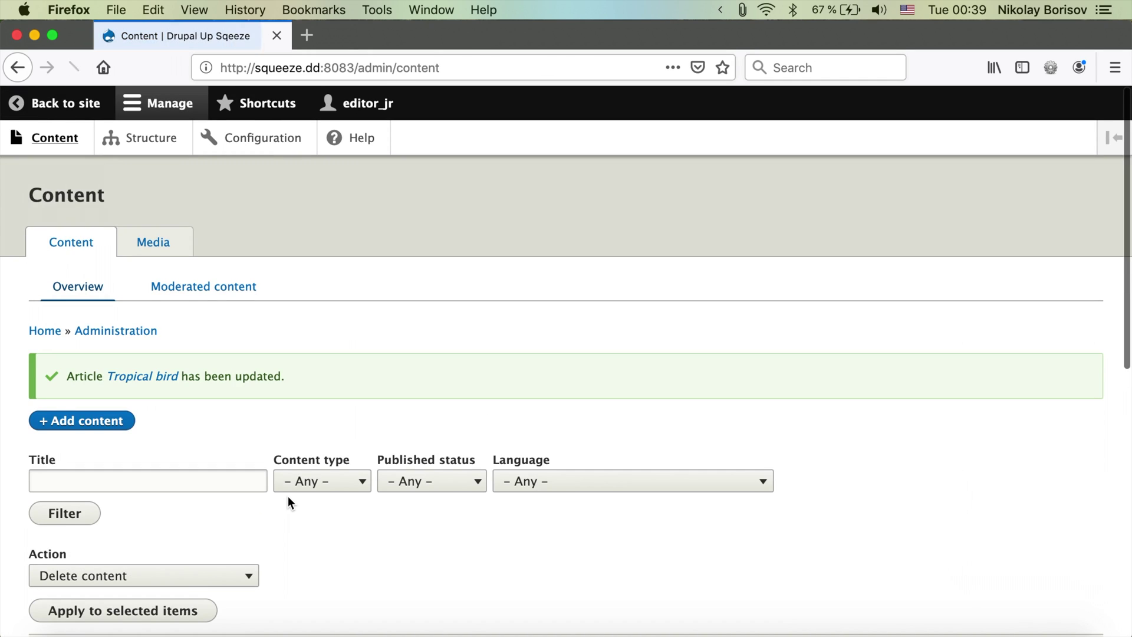
Check the public Tropical bird page, then return to the admin session in Chrome
{"action": "scroll", "coordinate": [288, 502], "scroll_direction": "down", "scroll_amount": 4}
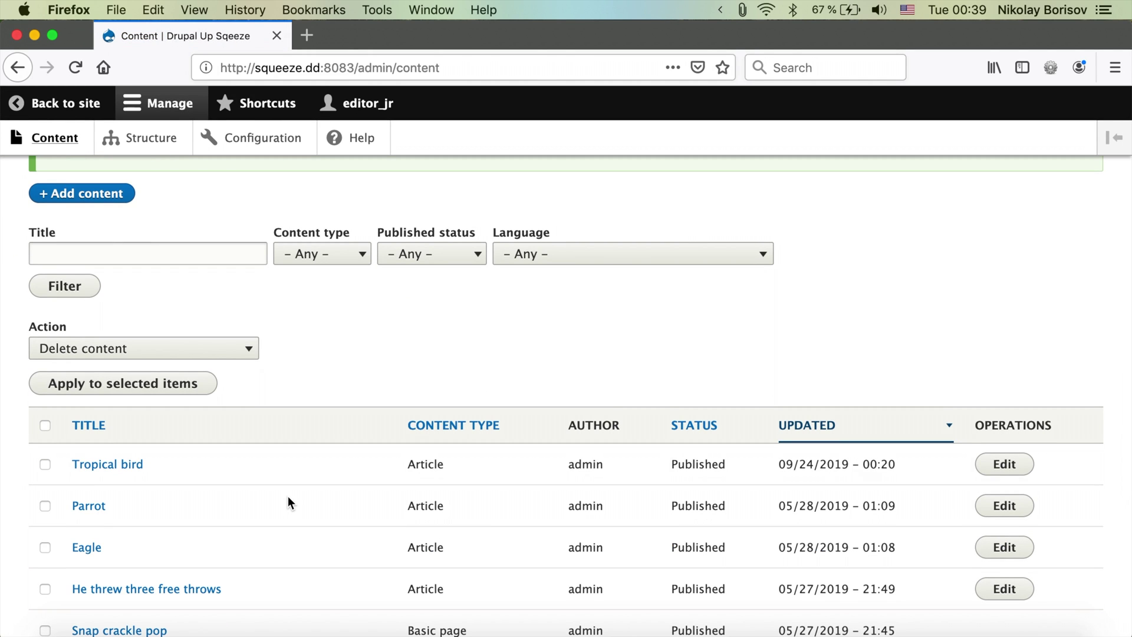
{"action": "left_click", "coordinate": [122, 468]}
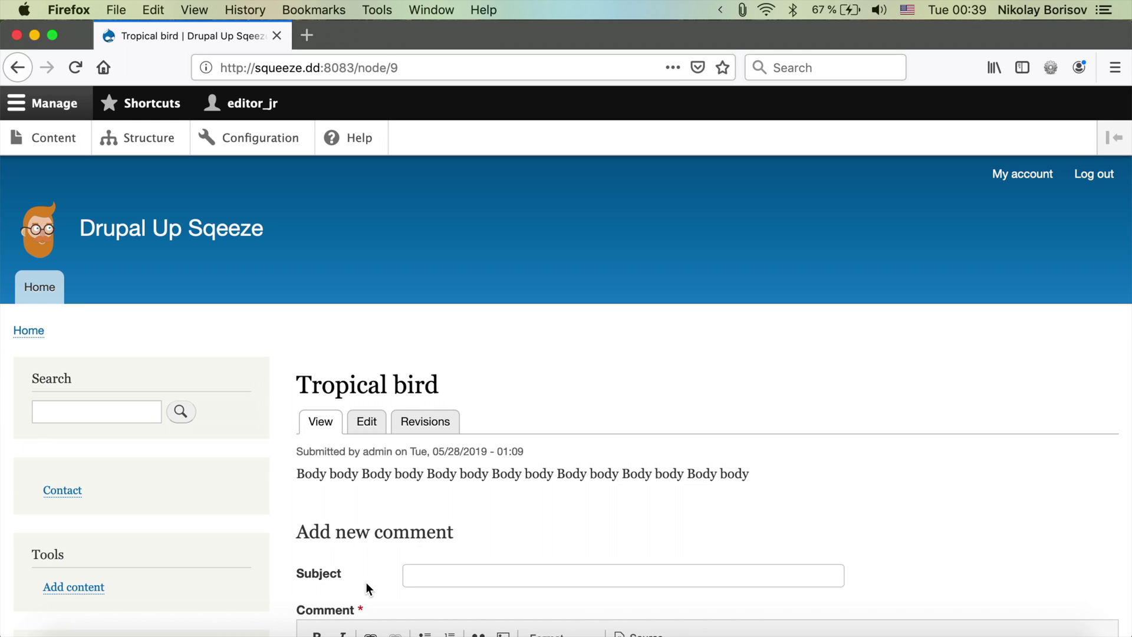
{"action": "left_click", "coordinate": [311, 634]}
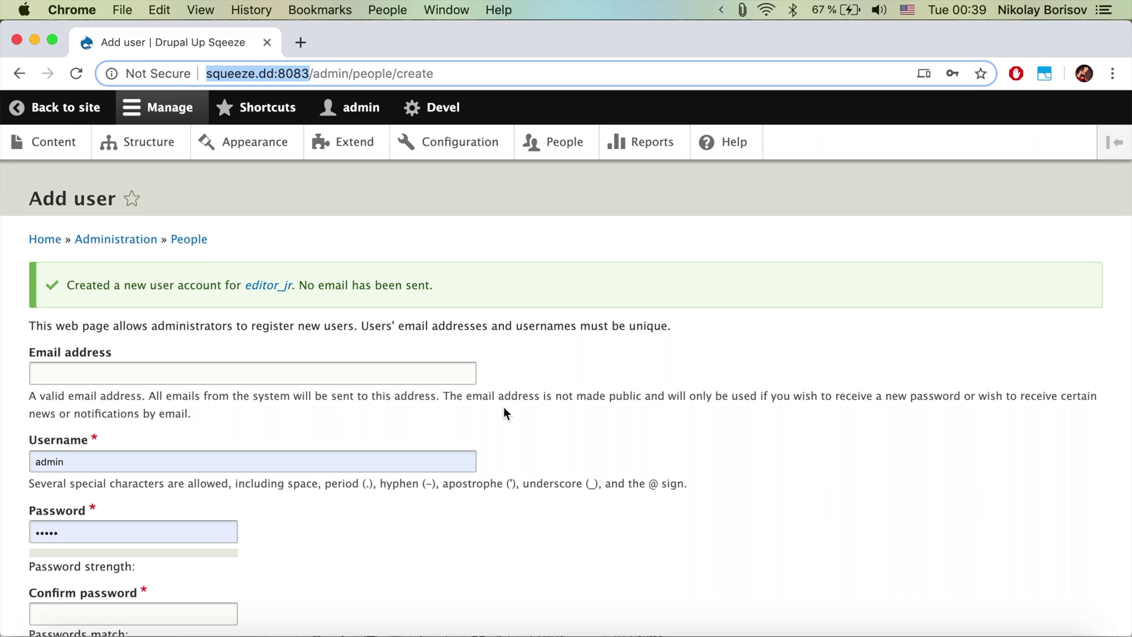
As admin, open Tropical bird from the content list and view its Revisions tab
{"action": "left_click", "coordinate": [56, 148]}
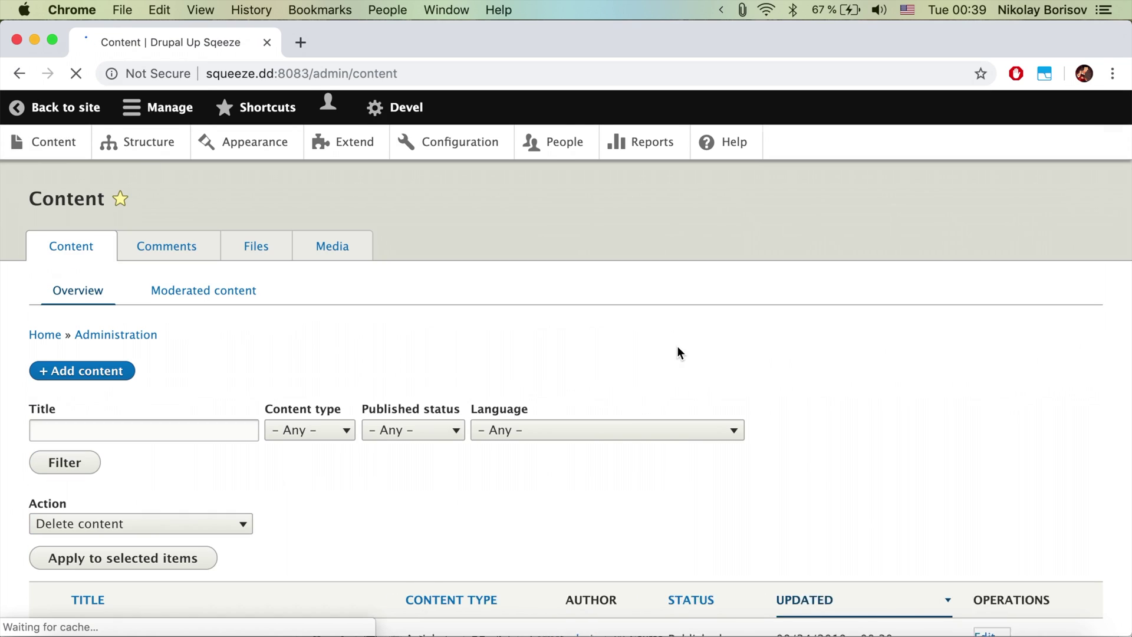
{"action": "scroll", "coordinate": [677, 351], "scroll_direction": "down", "scroll_amount": 5}
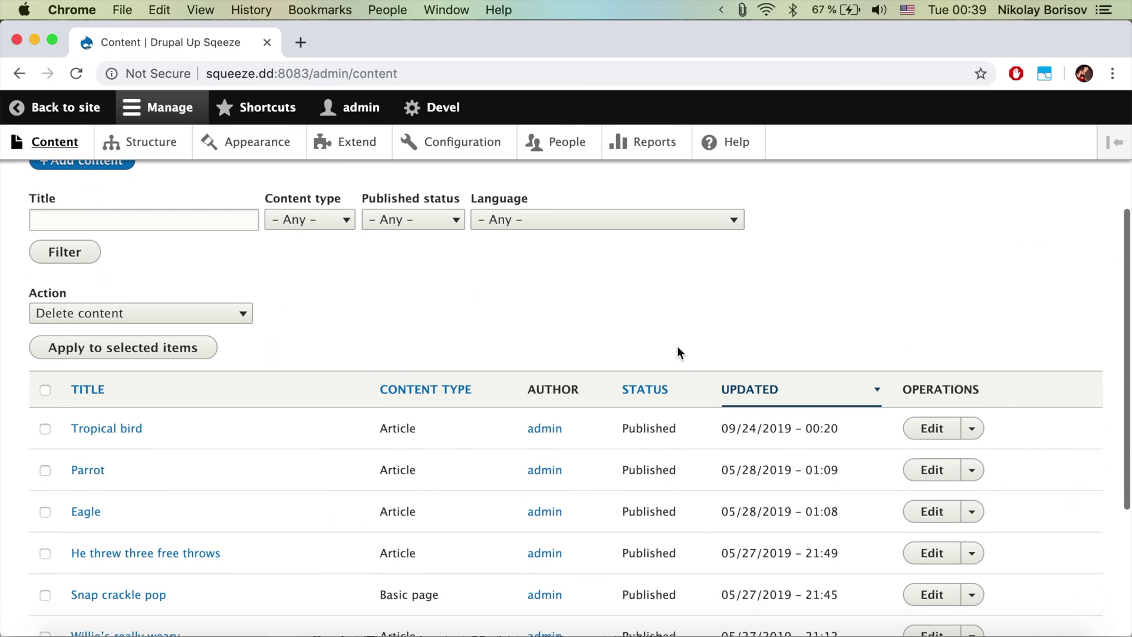
{"action": "left_click", "coordinate": [941, 435]}
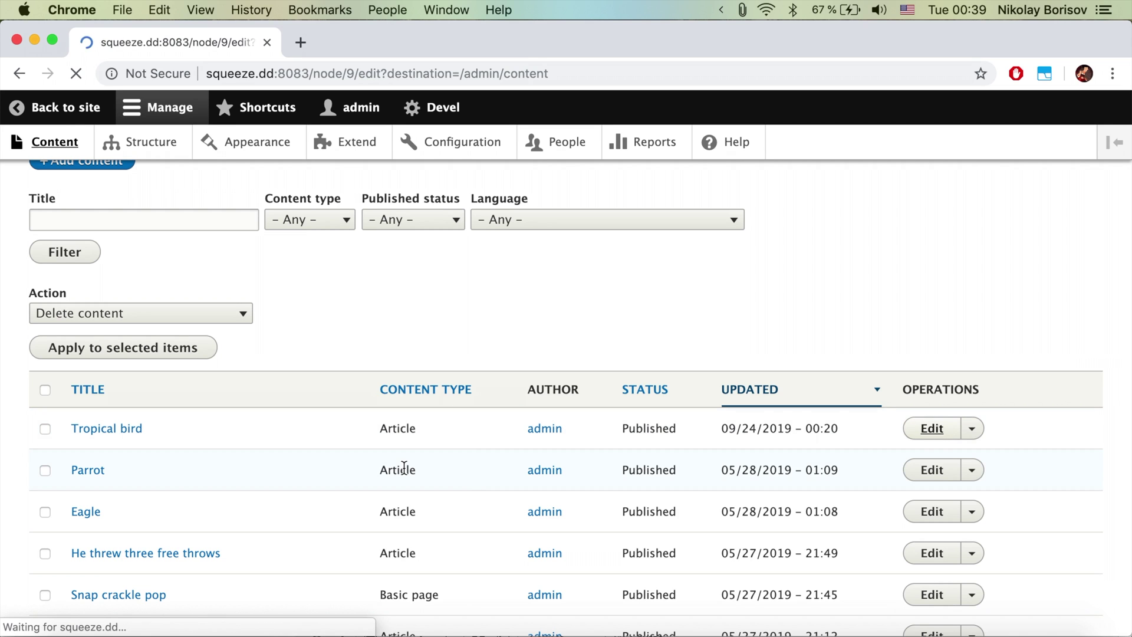
{"action": "scroll", "coordinate": [404, 468], "scroll_direction": "up", "scroll_amount": 10}
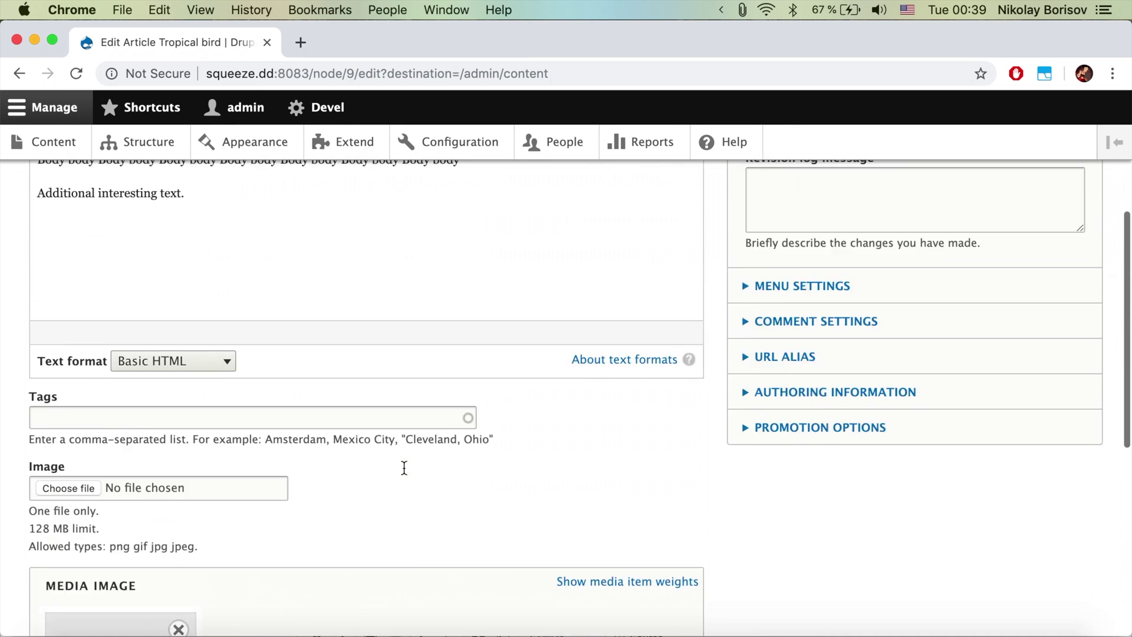
{"action": "scroll", "coordinate": [404, 468], "scroll_direction": "up", "scroll_amount": 3}
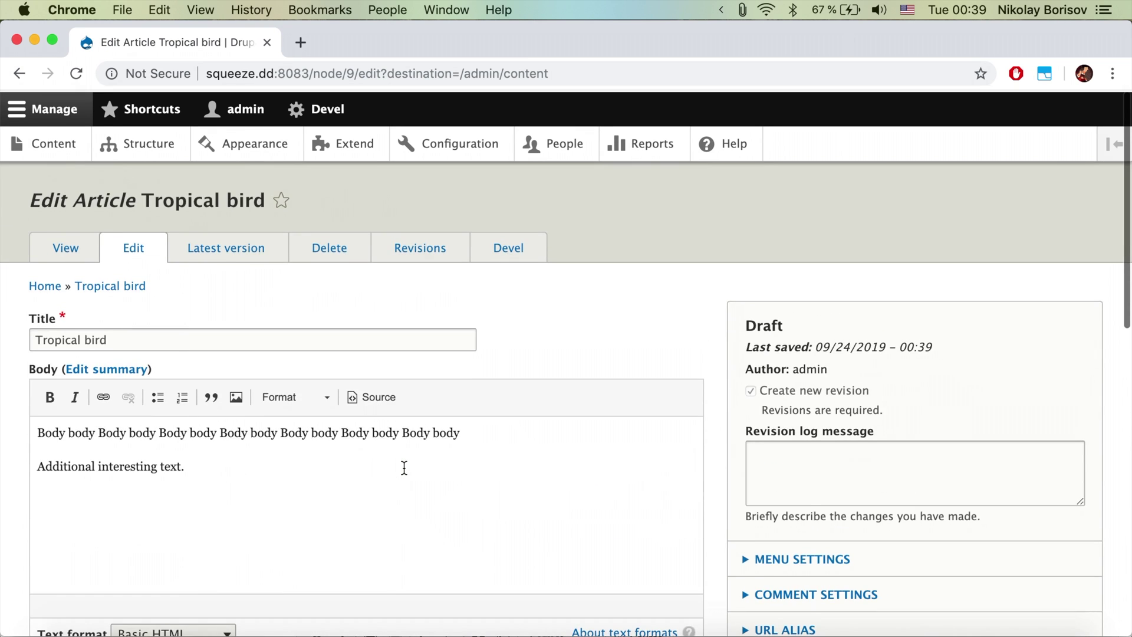
{"action": "left_click", "coordinate": [432, 247]}
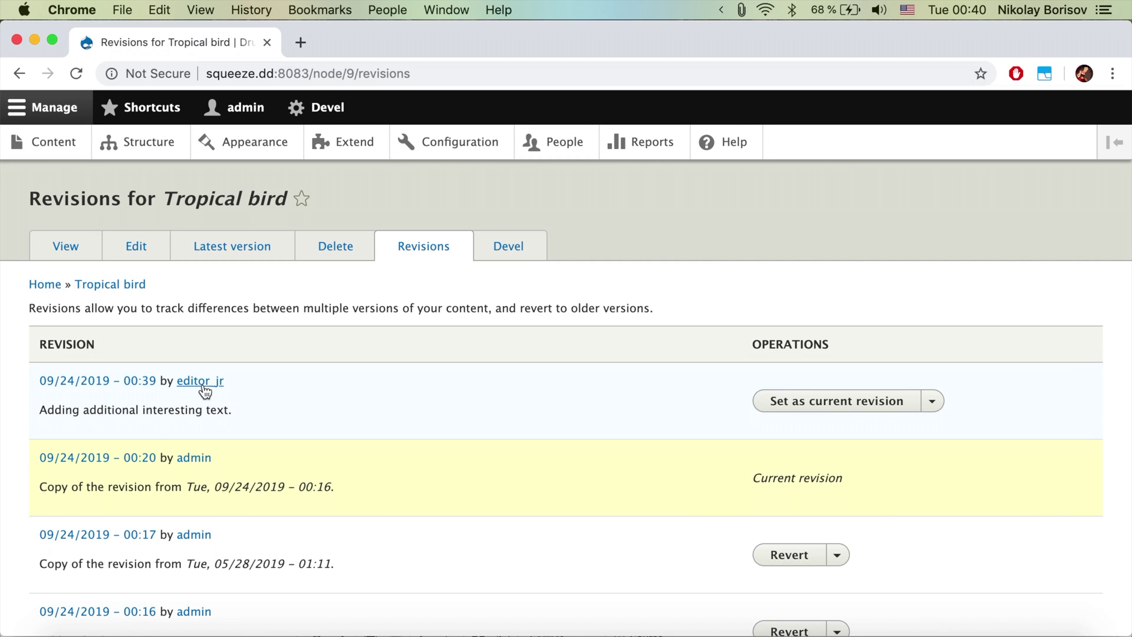
Open editor_jr's 09/24/2019 00:39 revision and locate the 'Additional interesting text.' paragraph
{"action": "left_click", "coordinate": [99, 389]}
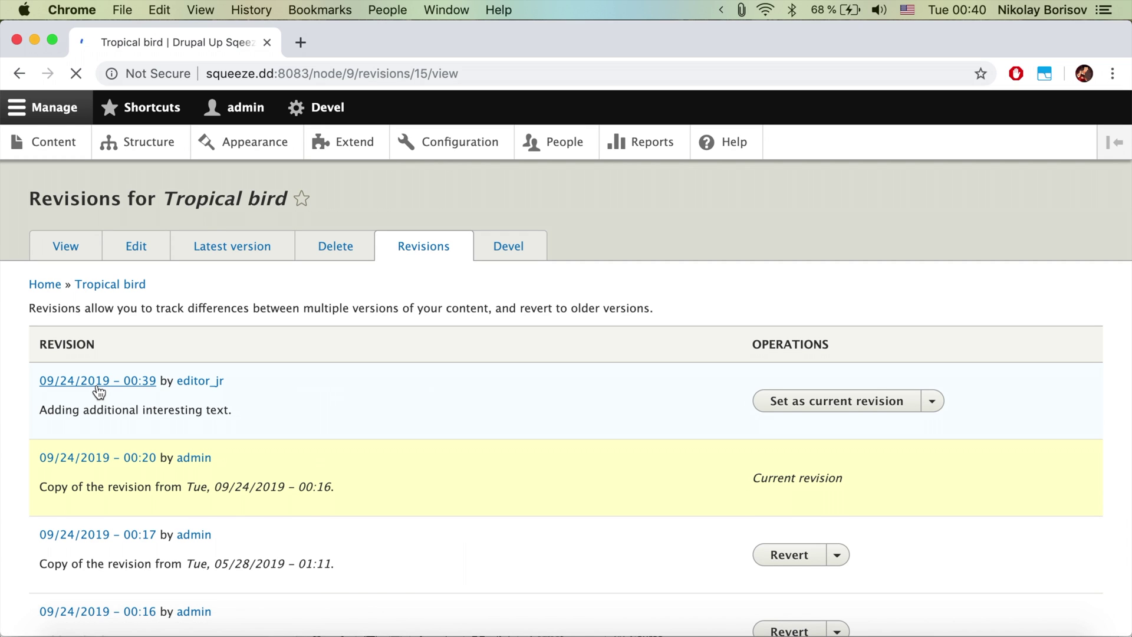
{"action": "scroll", "coordinate": [670, 471], "scroll_direction": "down", "scroll_amount": 5}
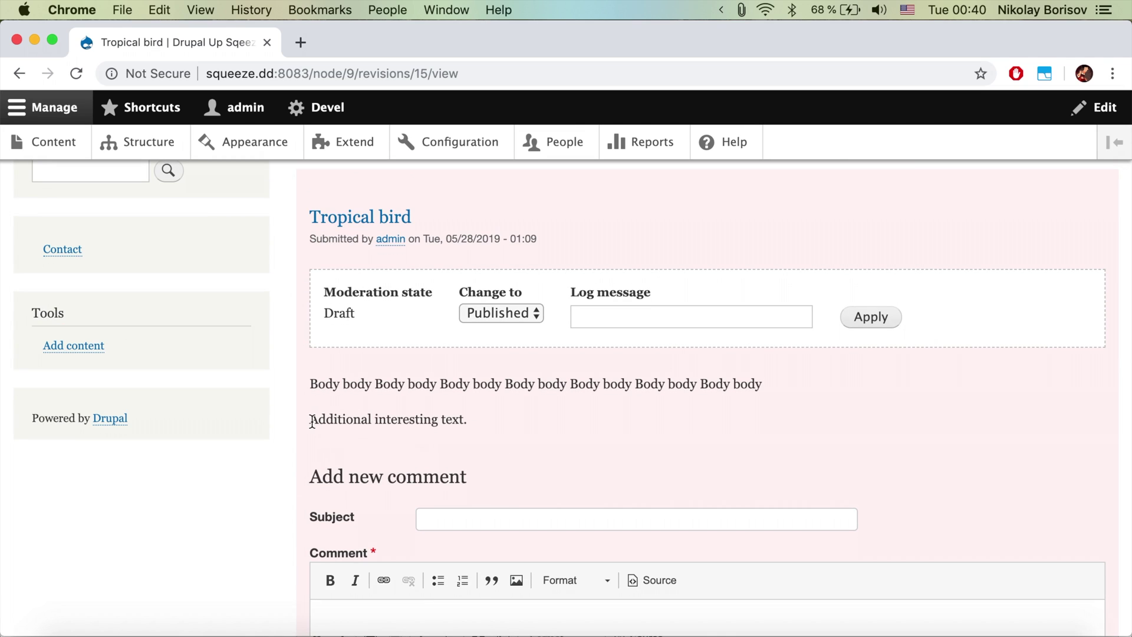
{"action": "left_click_drag", "start_coordinate": [312, 422], "coordinate": [488, 423]}
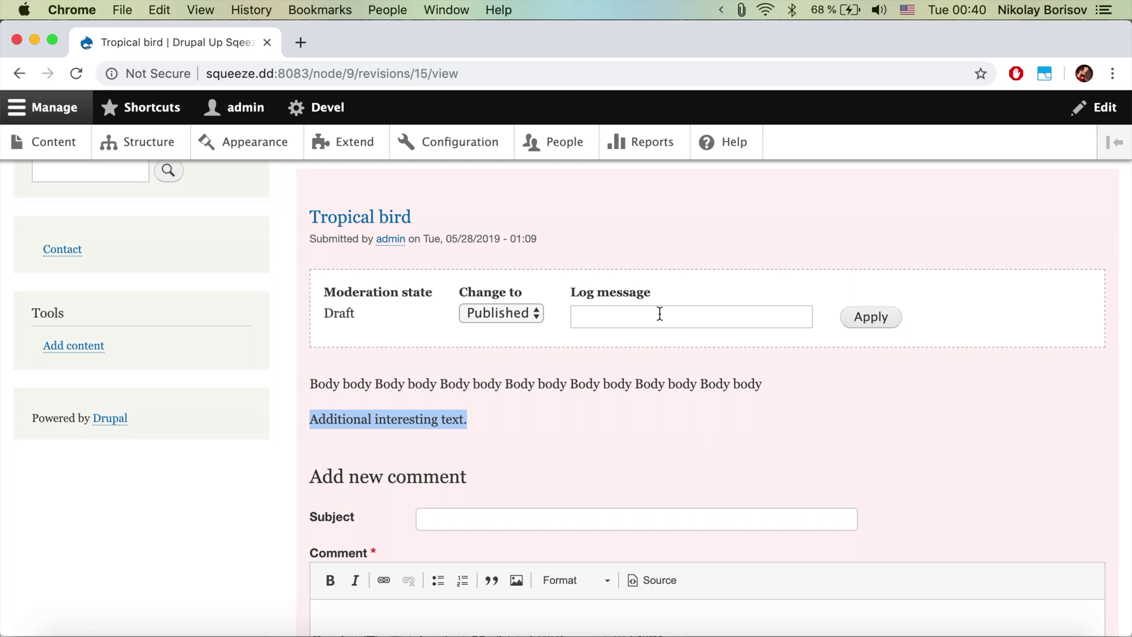
Publish the draft with log message 'Publishing jr editors extra text.'
{"action": "left_click", "coordinate": [587, 317]}
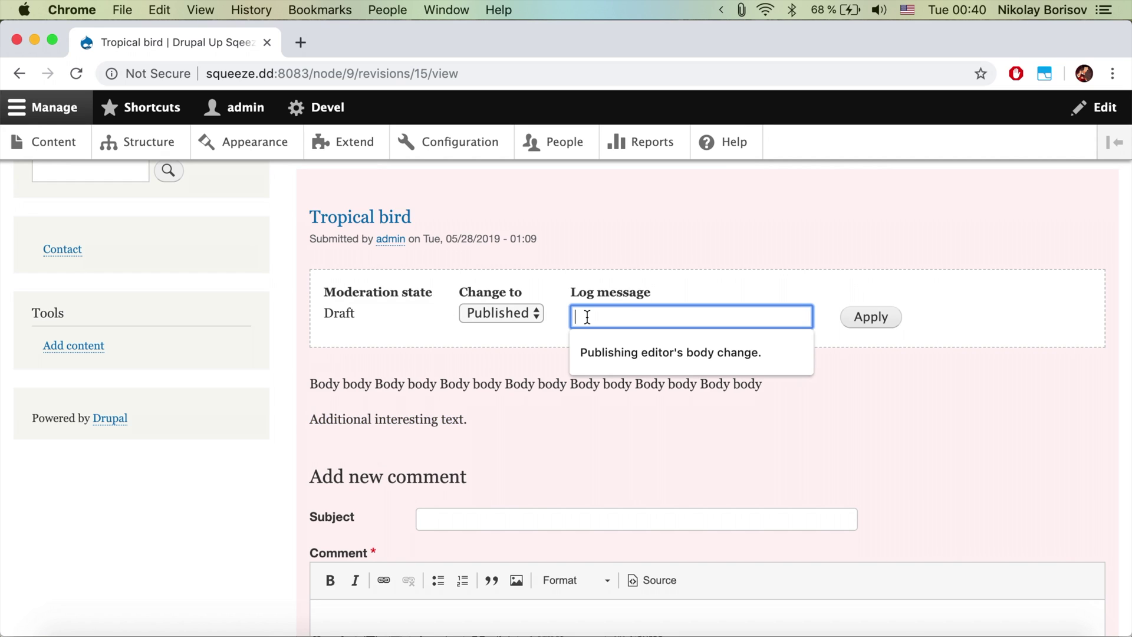
{"action": "type", "text": "Пу"}
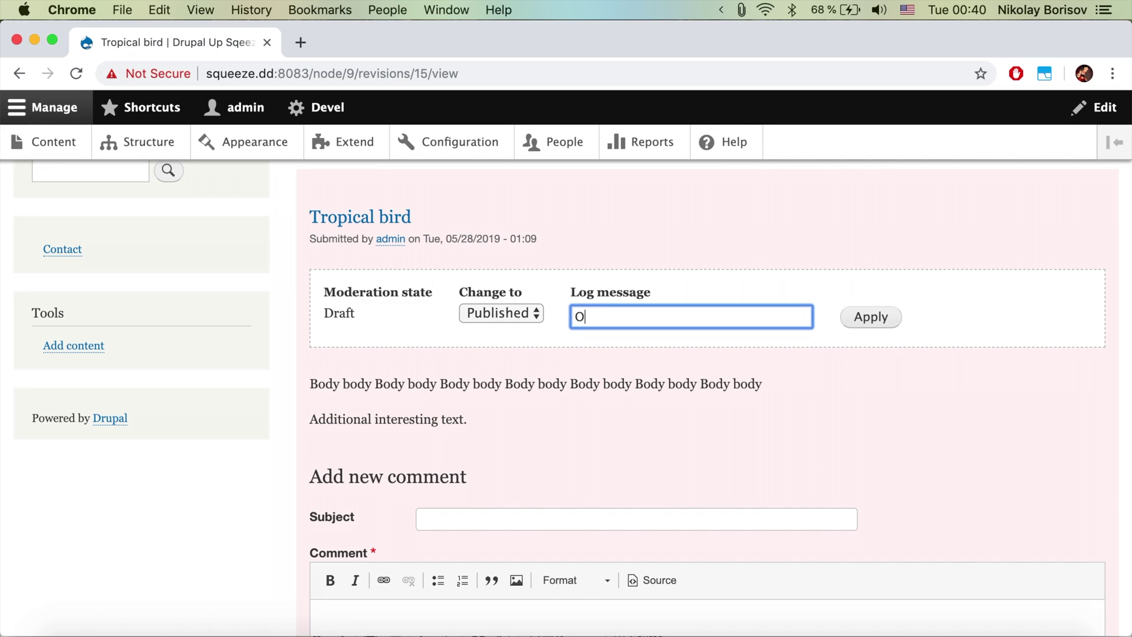
{"action": "key", "text": "BackSpace"}
{"action": "key", "text": "BackSpace"}
{"action": "type", "text": "Publishing"}
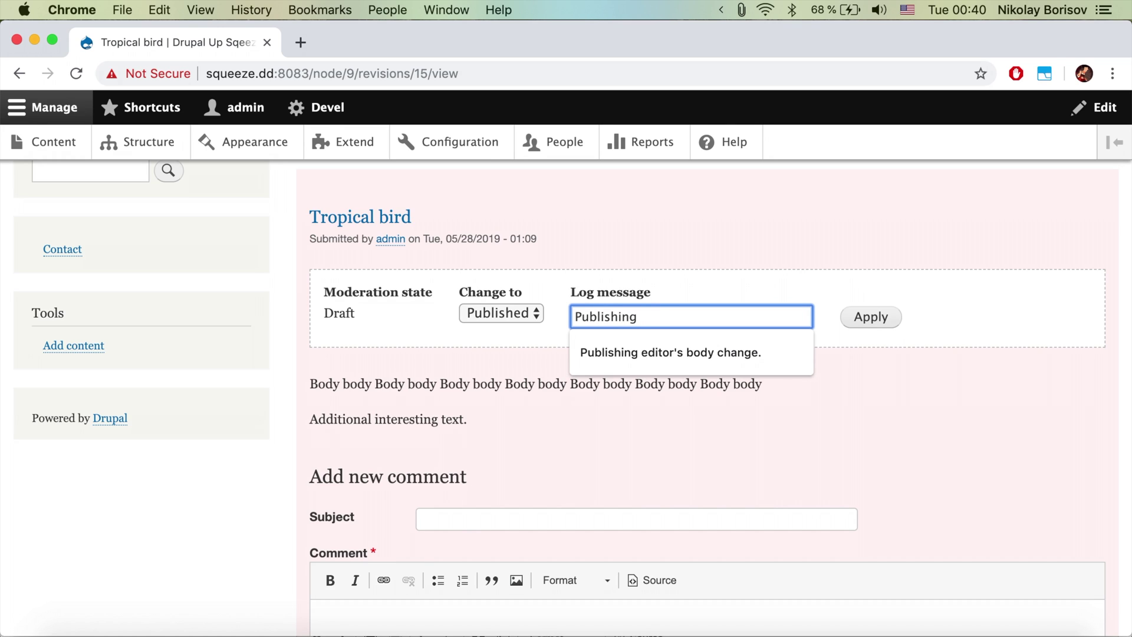
{"action": "type", "text": " jr editors ex"}
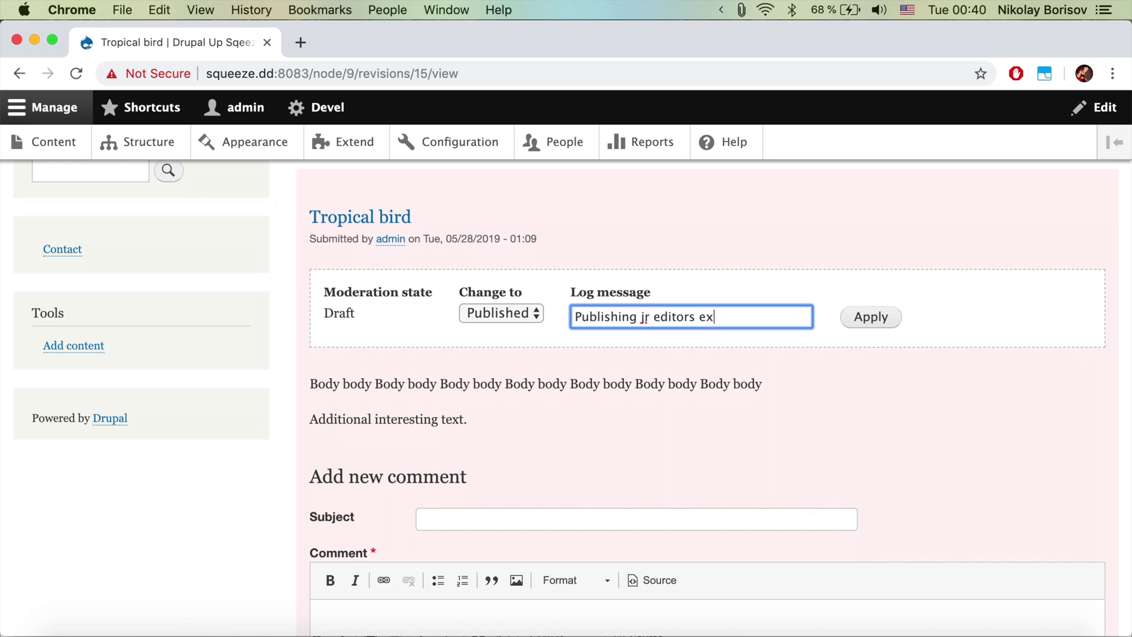
{"action": "type", "text": "tra text."}
{"action": "left_click", "coordinate": [867, 322]}
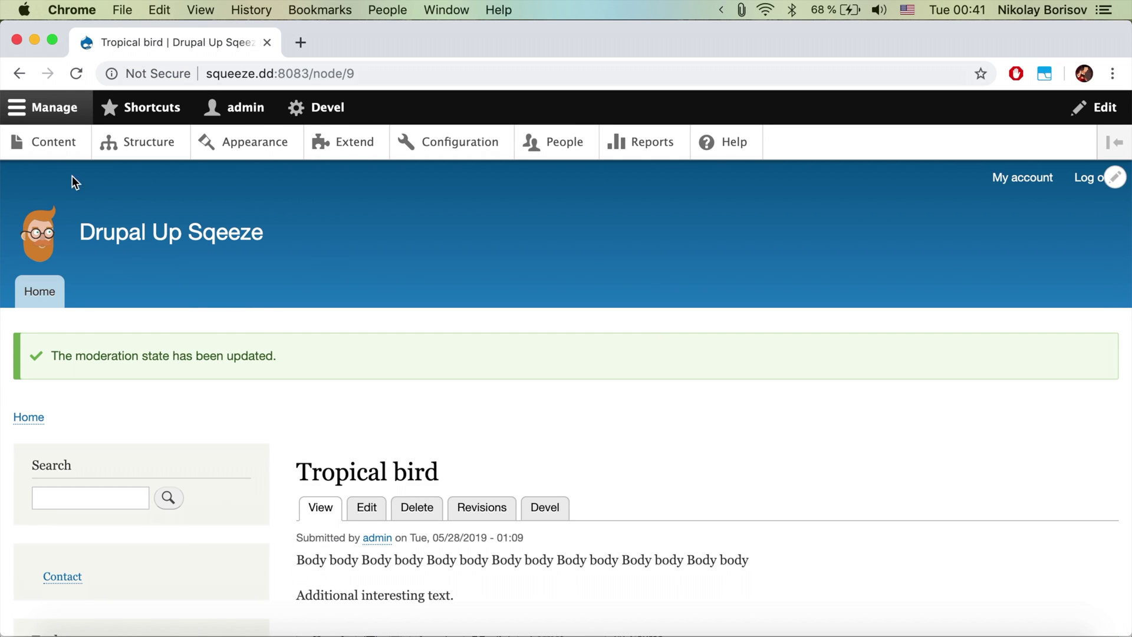
Check Tropical bird's revision list, then view the live article with the added paragraph
{"action": "scroll", "coordinate": [413, 507], "scroll_direction": "down", "scroll_amount": 5}
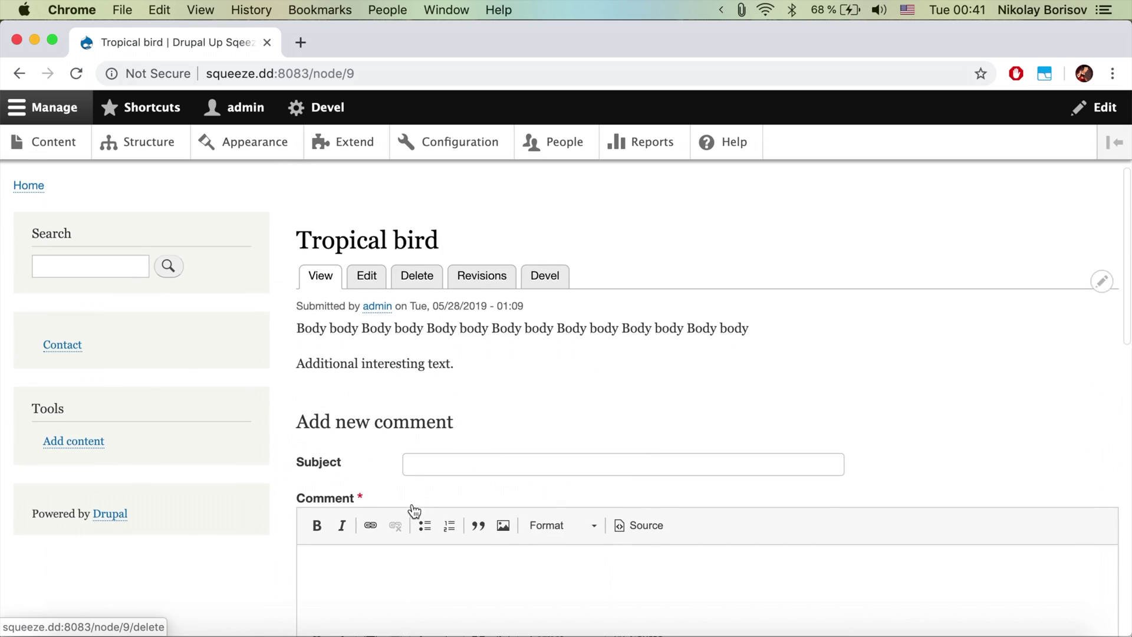
{"action": "left_click", "coordinate": [372, 282]}
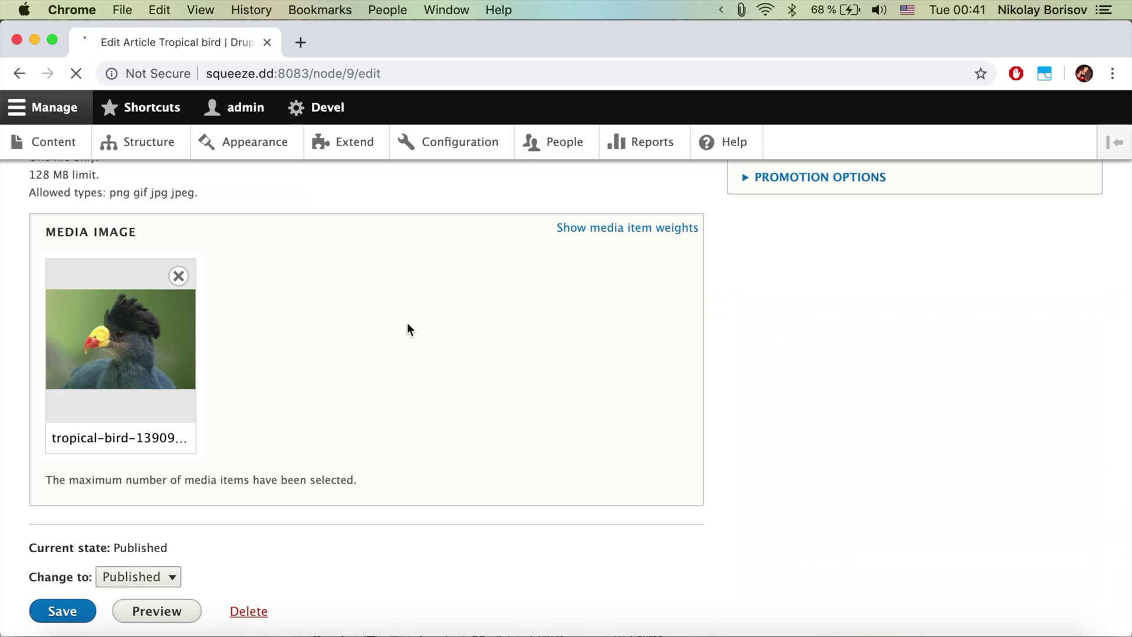
{"action": "scroll", "coordinate": [248, 272], "scroll_direction": "up", "scroll_amount": 15}
{"action": "left_click", "coordinate": [293, 255]}
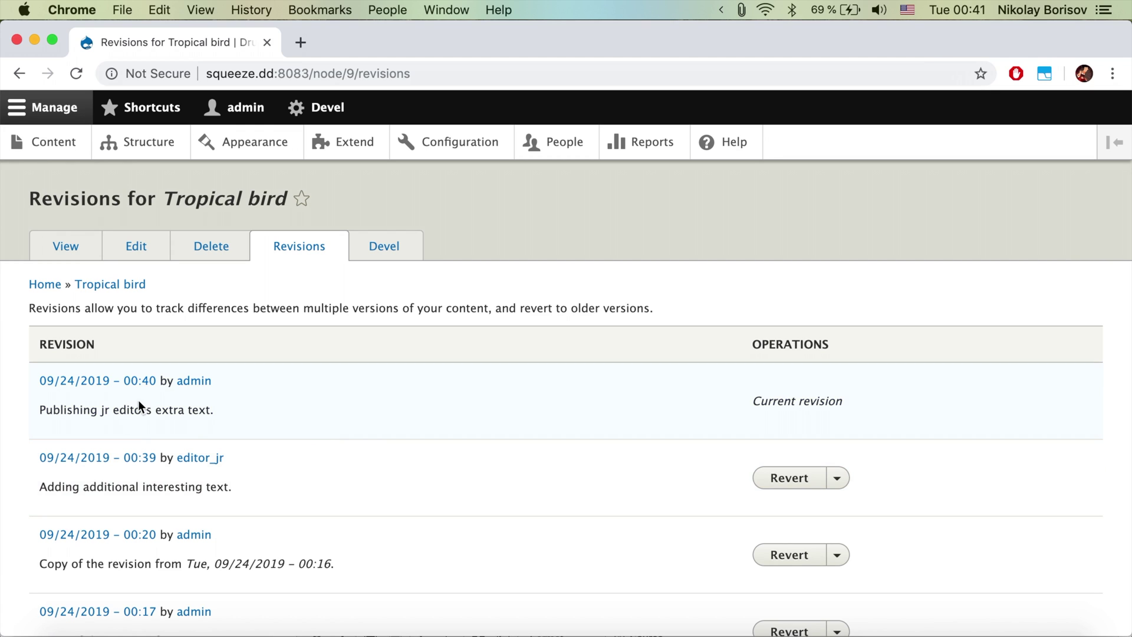
{"action": "left_click", "coordinate": [76, 252]}
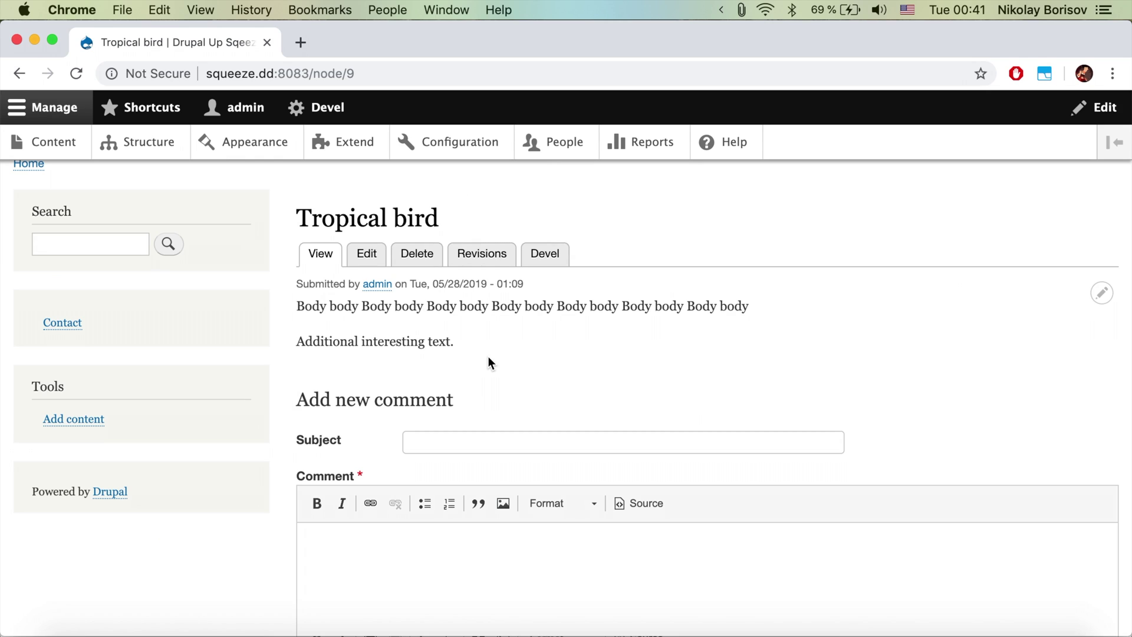